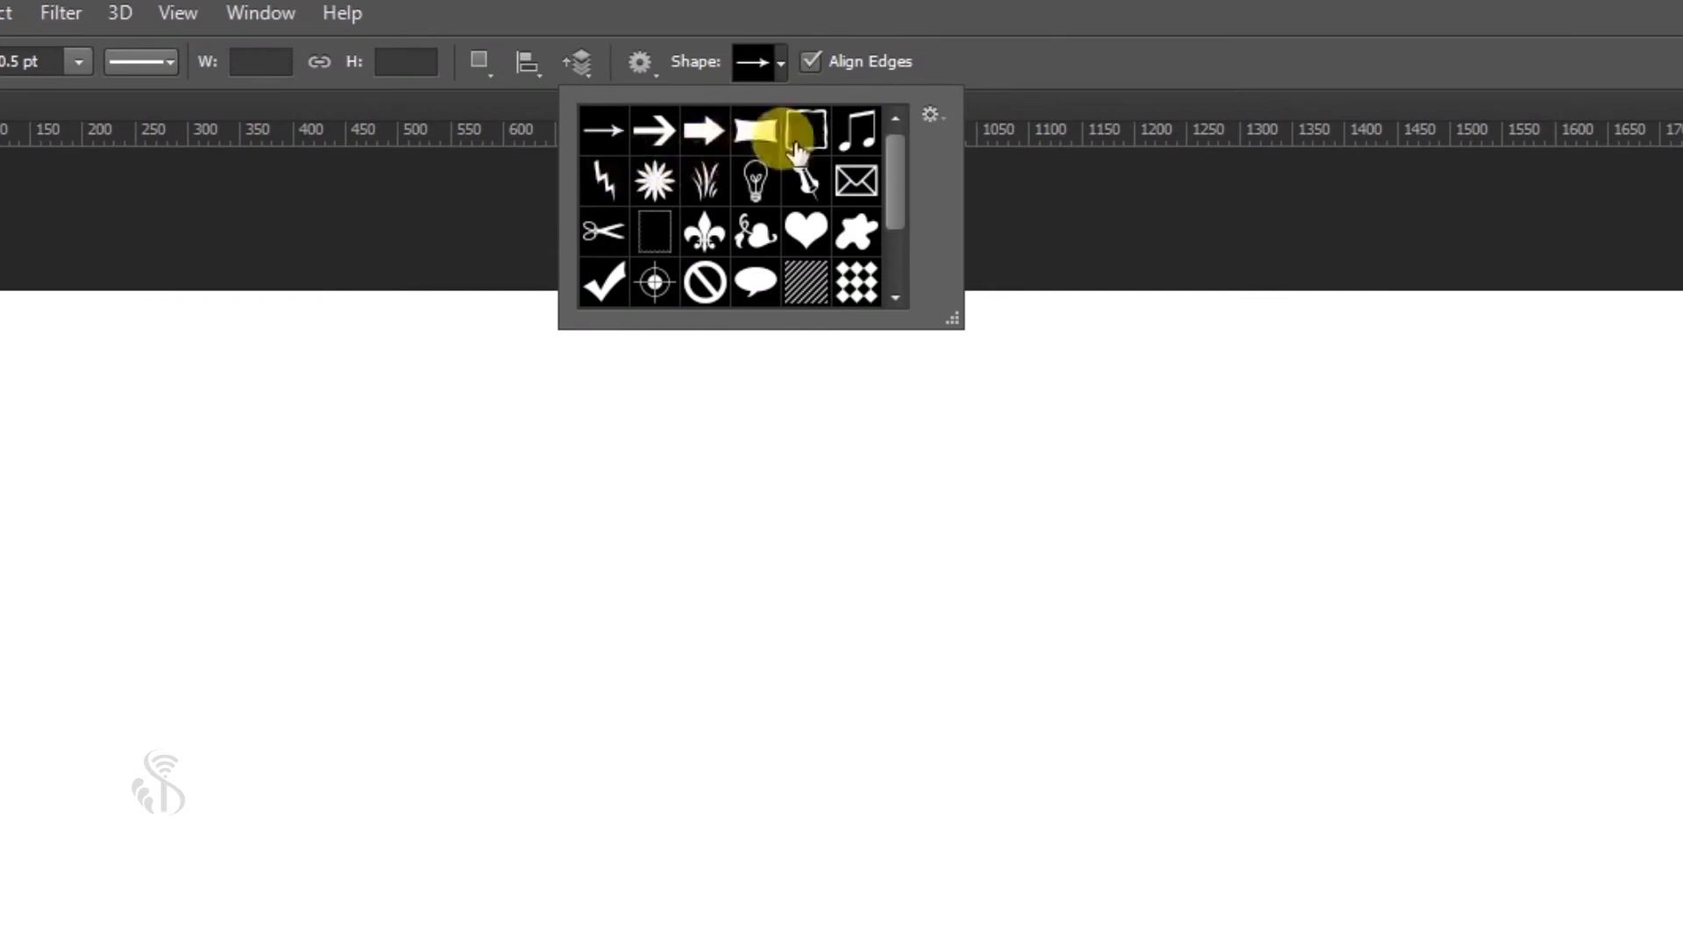
Step: Draw a rectangle shape about 972 px wide and 464 px high in the middle of the canvas
{"action": "mouse_move", "coordinate": [900, 181]}
{"action": "left_mouse_down"}
{"action": "mouse_move", "coordinate": [898, 260]}
{"action": "mouse_move", "coordinate": [896, 158]}
{"action": "left_mouse_up"}
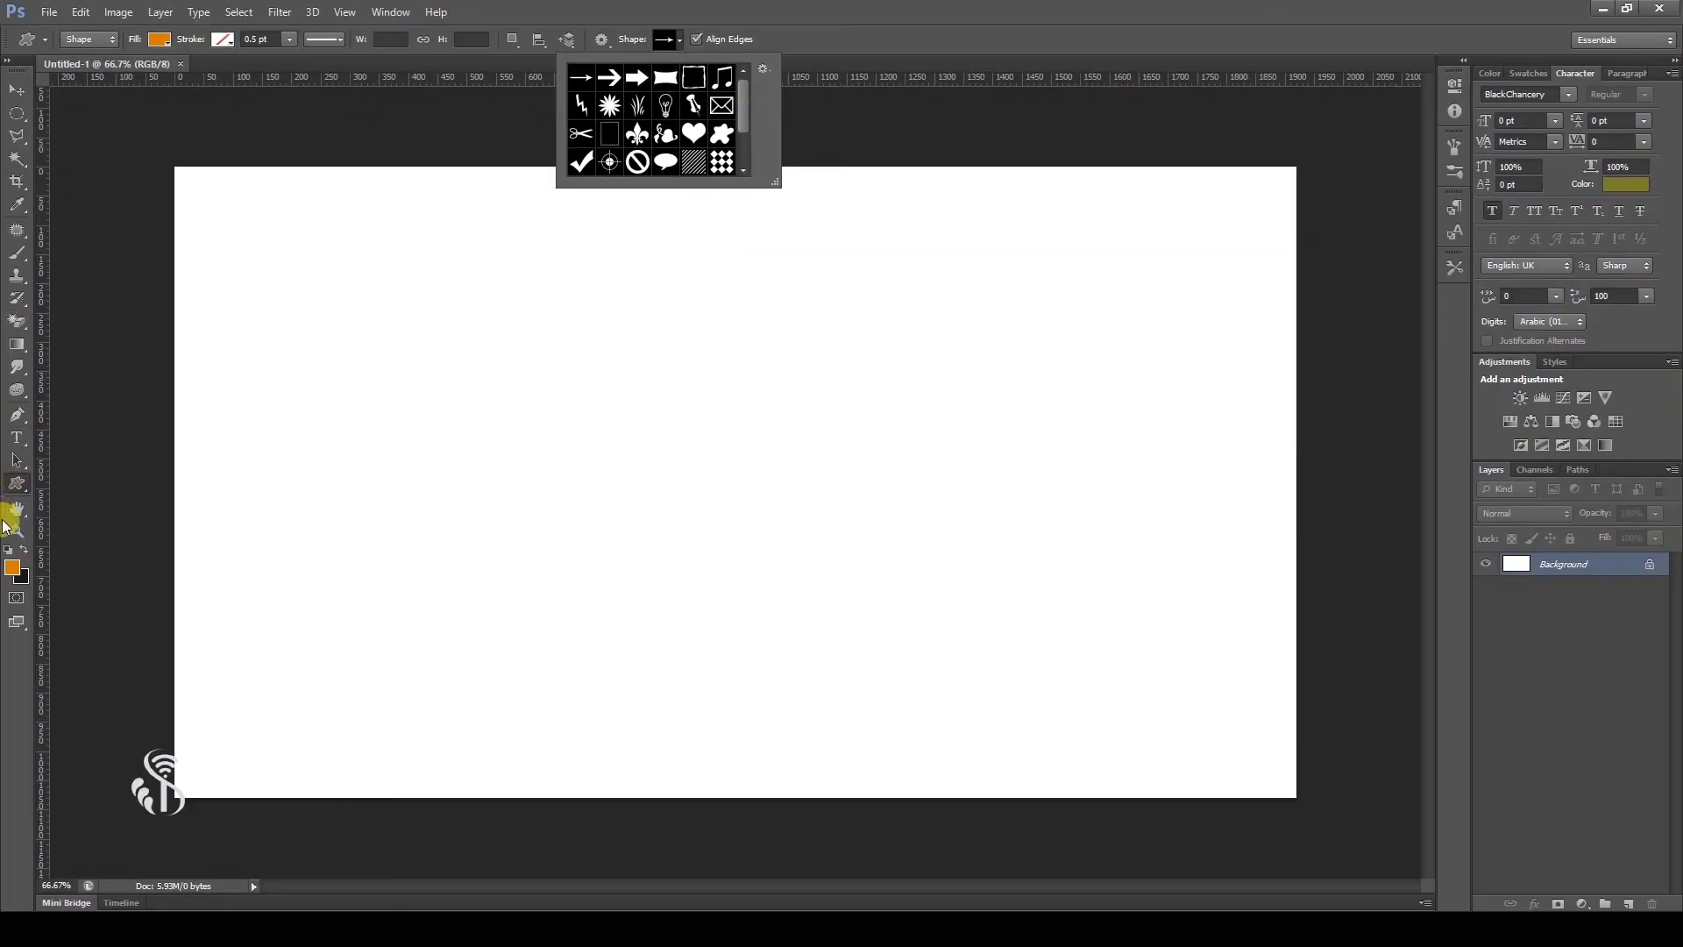
{"action": "left_click", "coordinate": [15, 487]}
{"action": "left_click", "coordinate": [67, 480]}
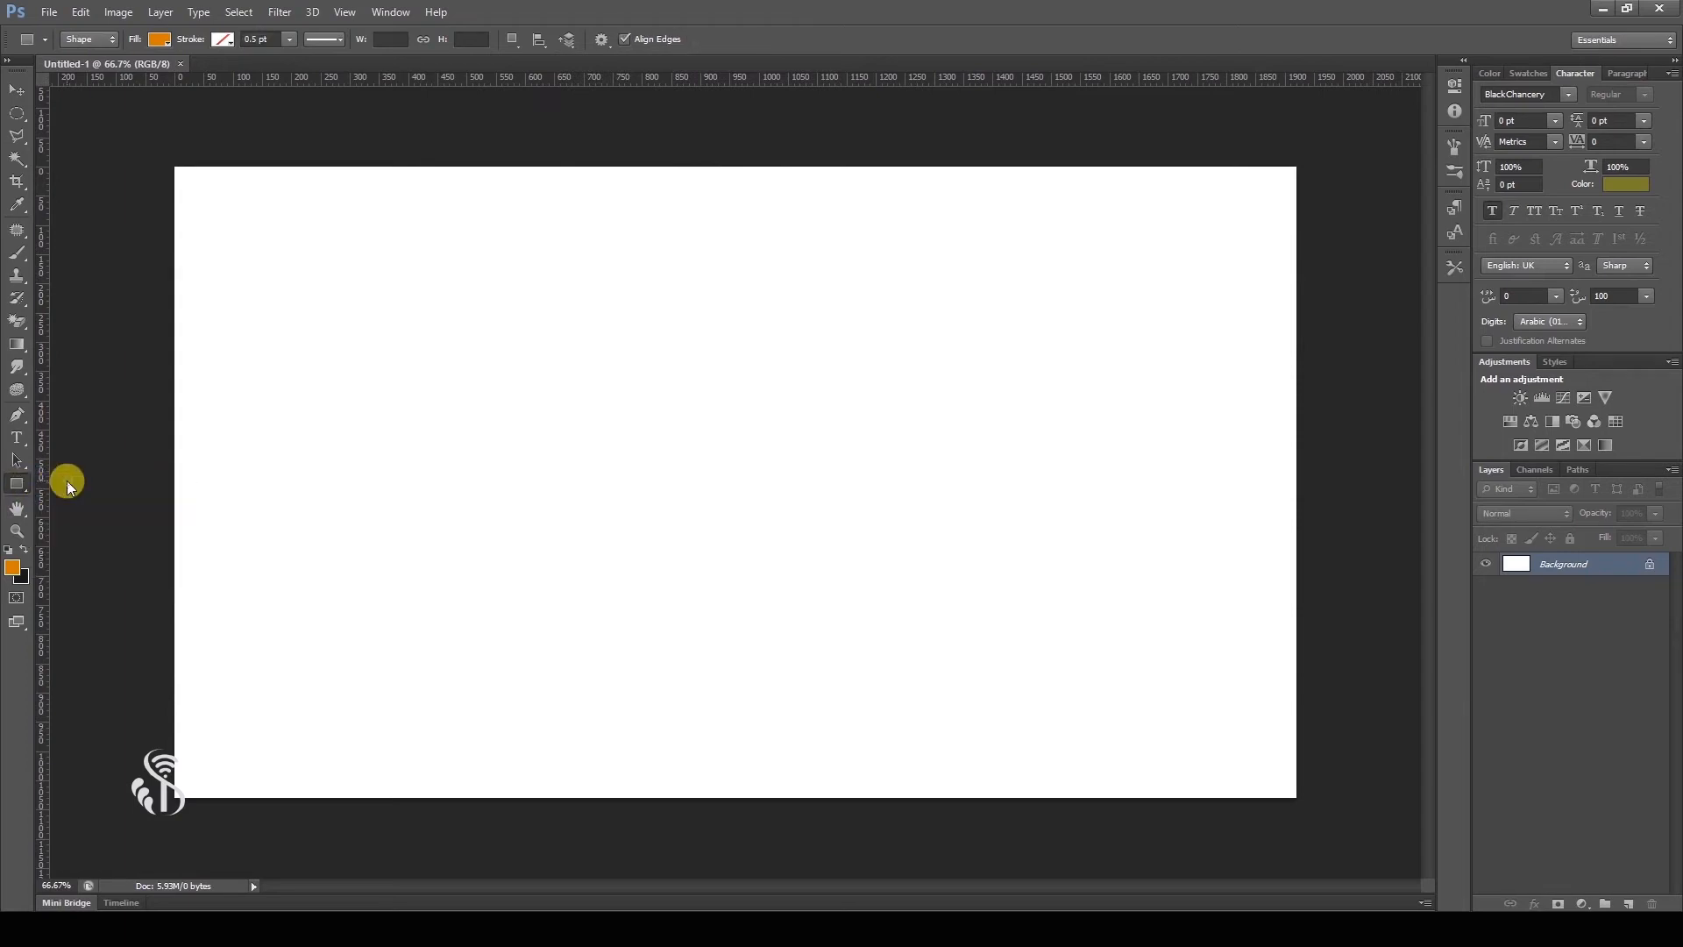
{"action": "left_click_drag", "start_coordinate": [441, 342], "coordinate": [1008, 611]}
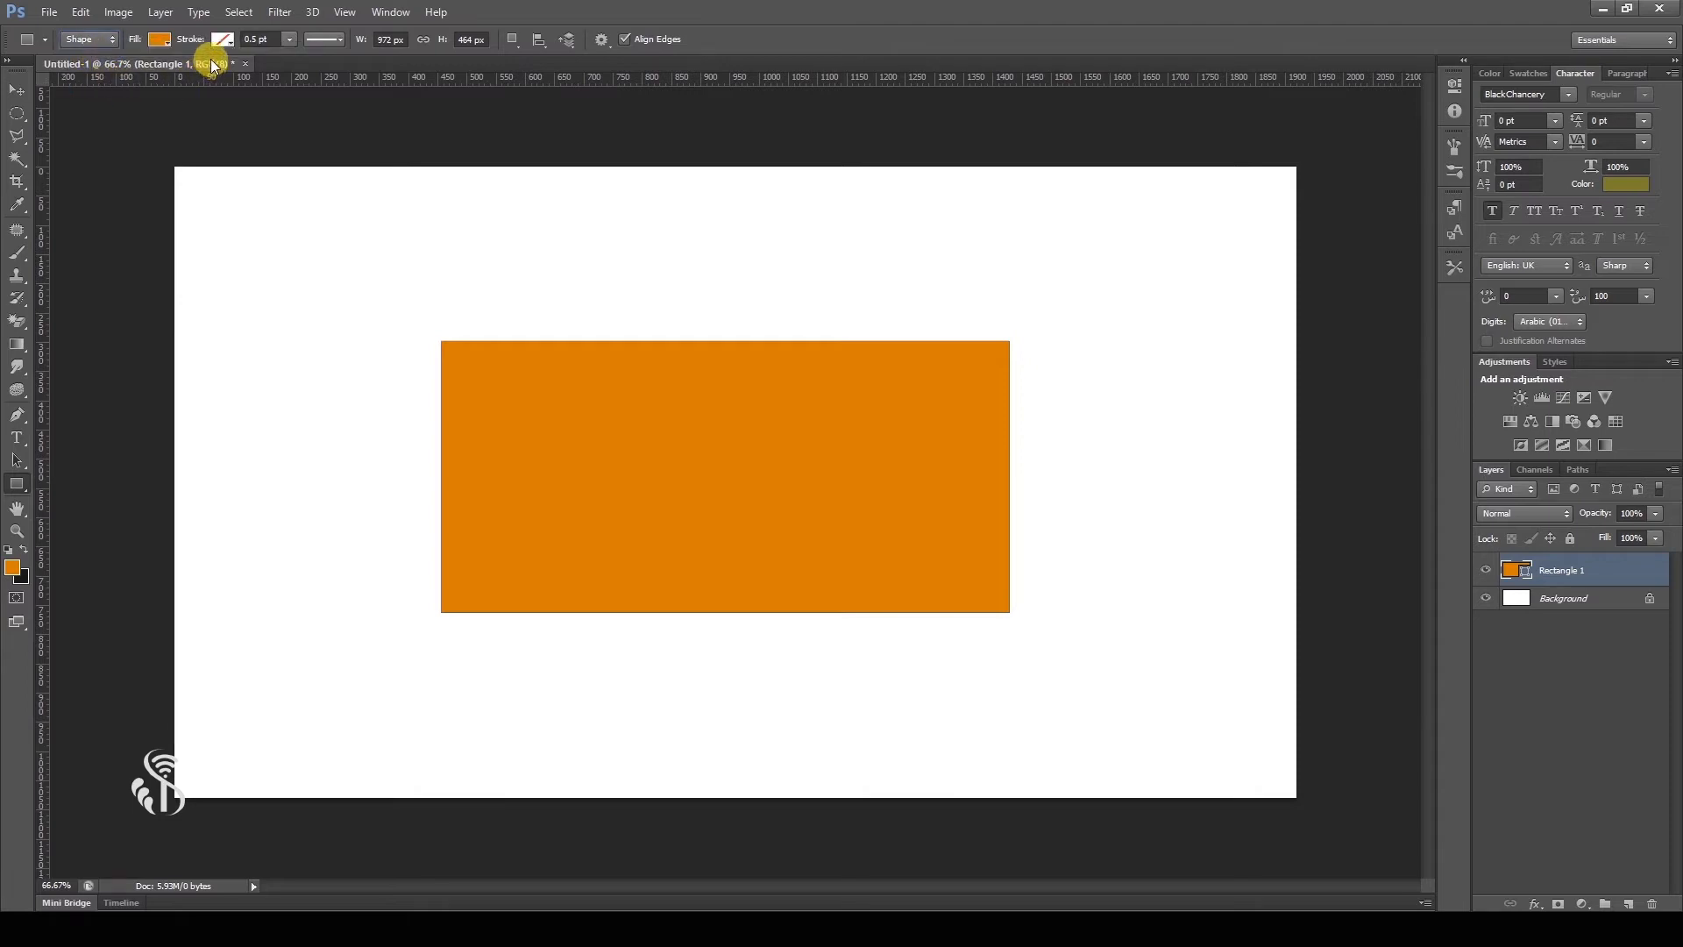
Step: Try no fill, a solid colour, a black-to-white gradient and a grey pattern as the rectangle's fill
{"action": "left_click", "coordinate": [160, 42]}
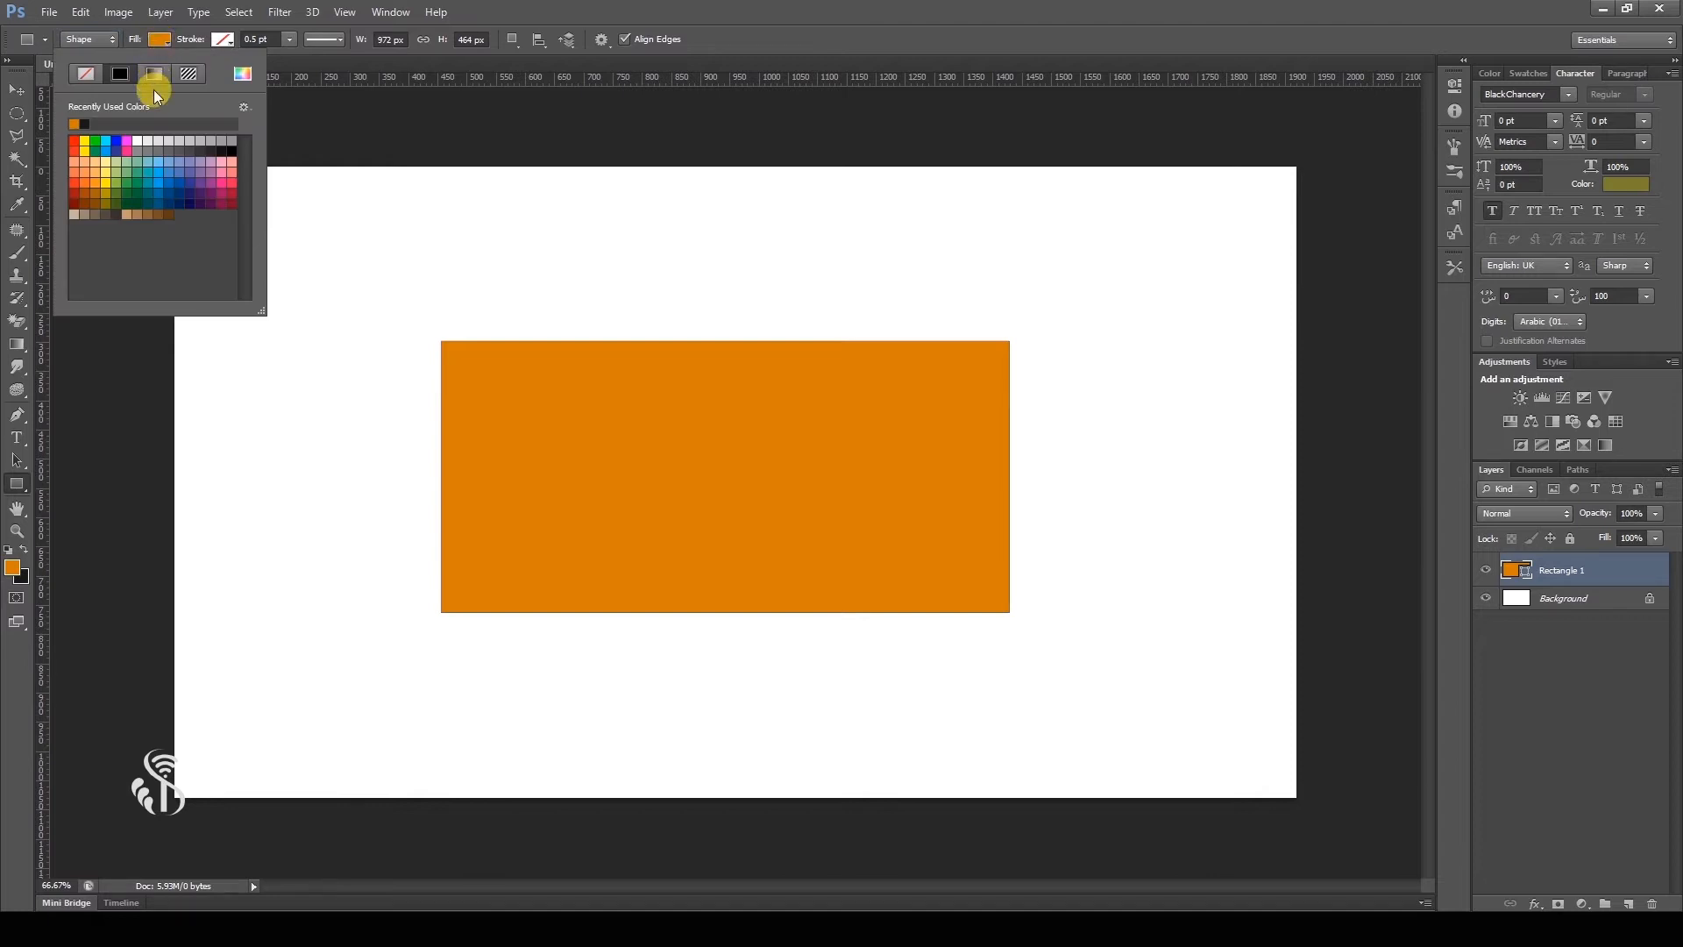
{"action": "left_click", "coordinate": [85, 76]}
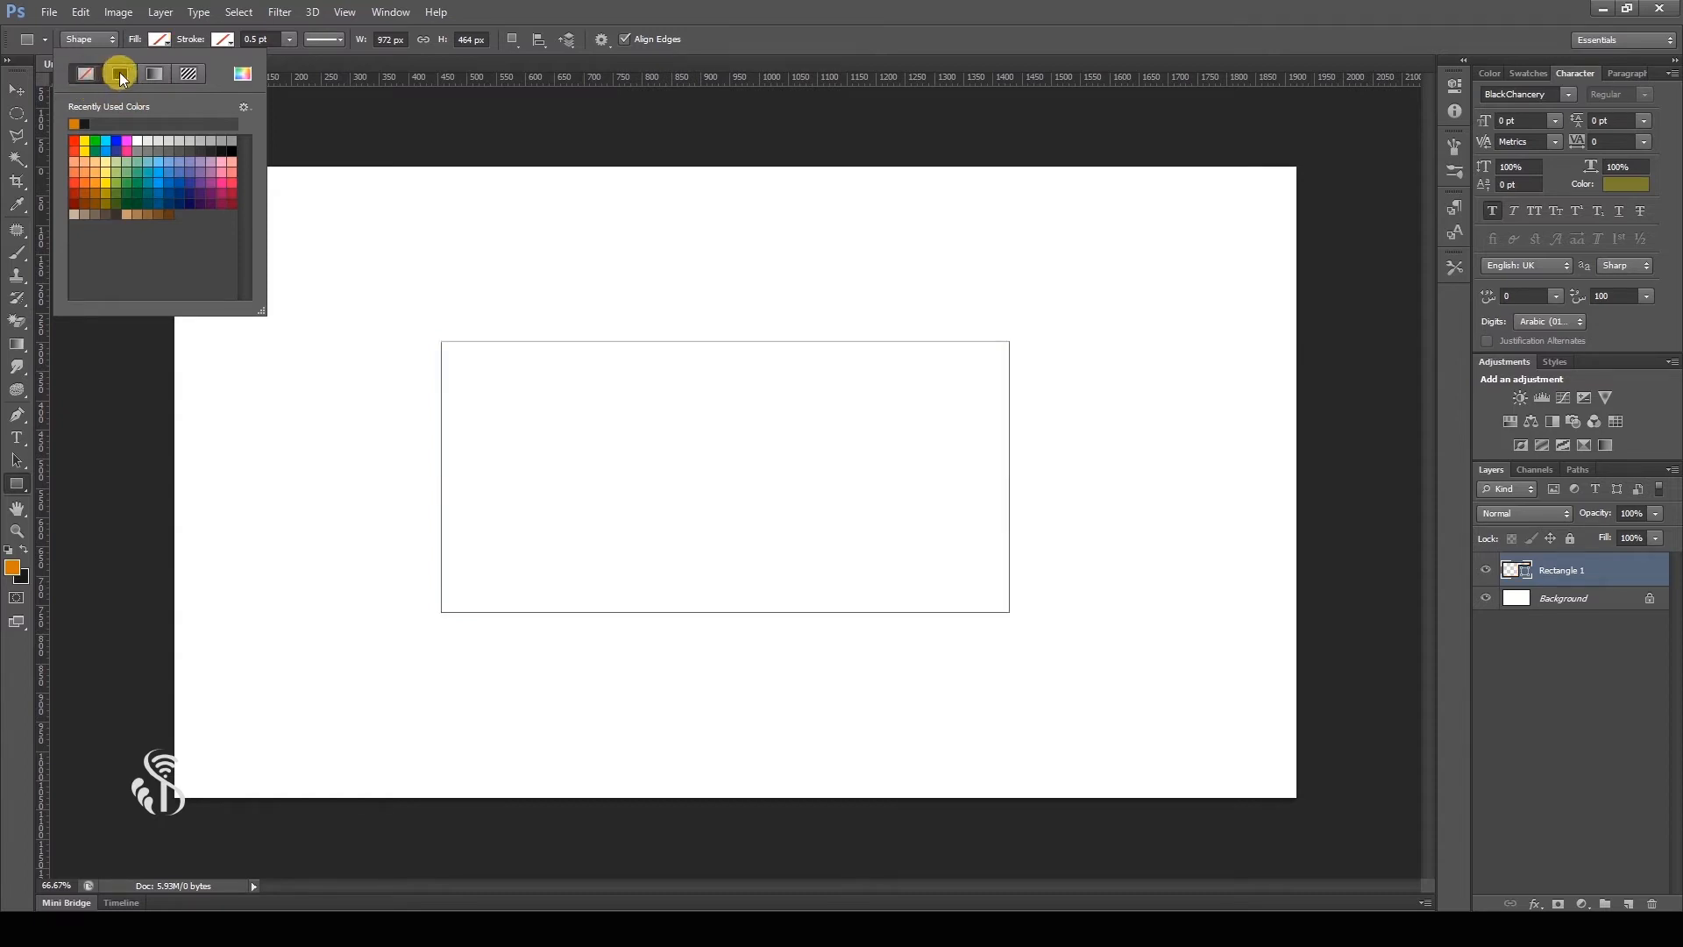
{"action": "left_click", "coordinate": [120, 75]}
{"action": "left_click", "coordinate": [156, 75]}
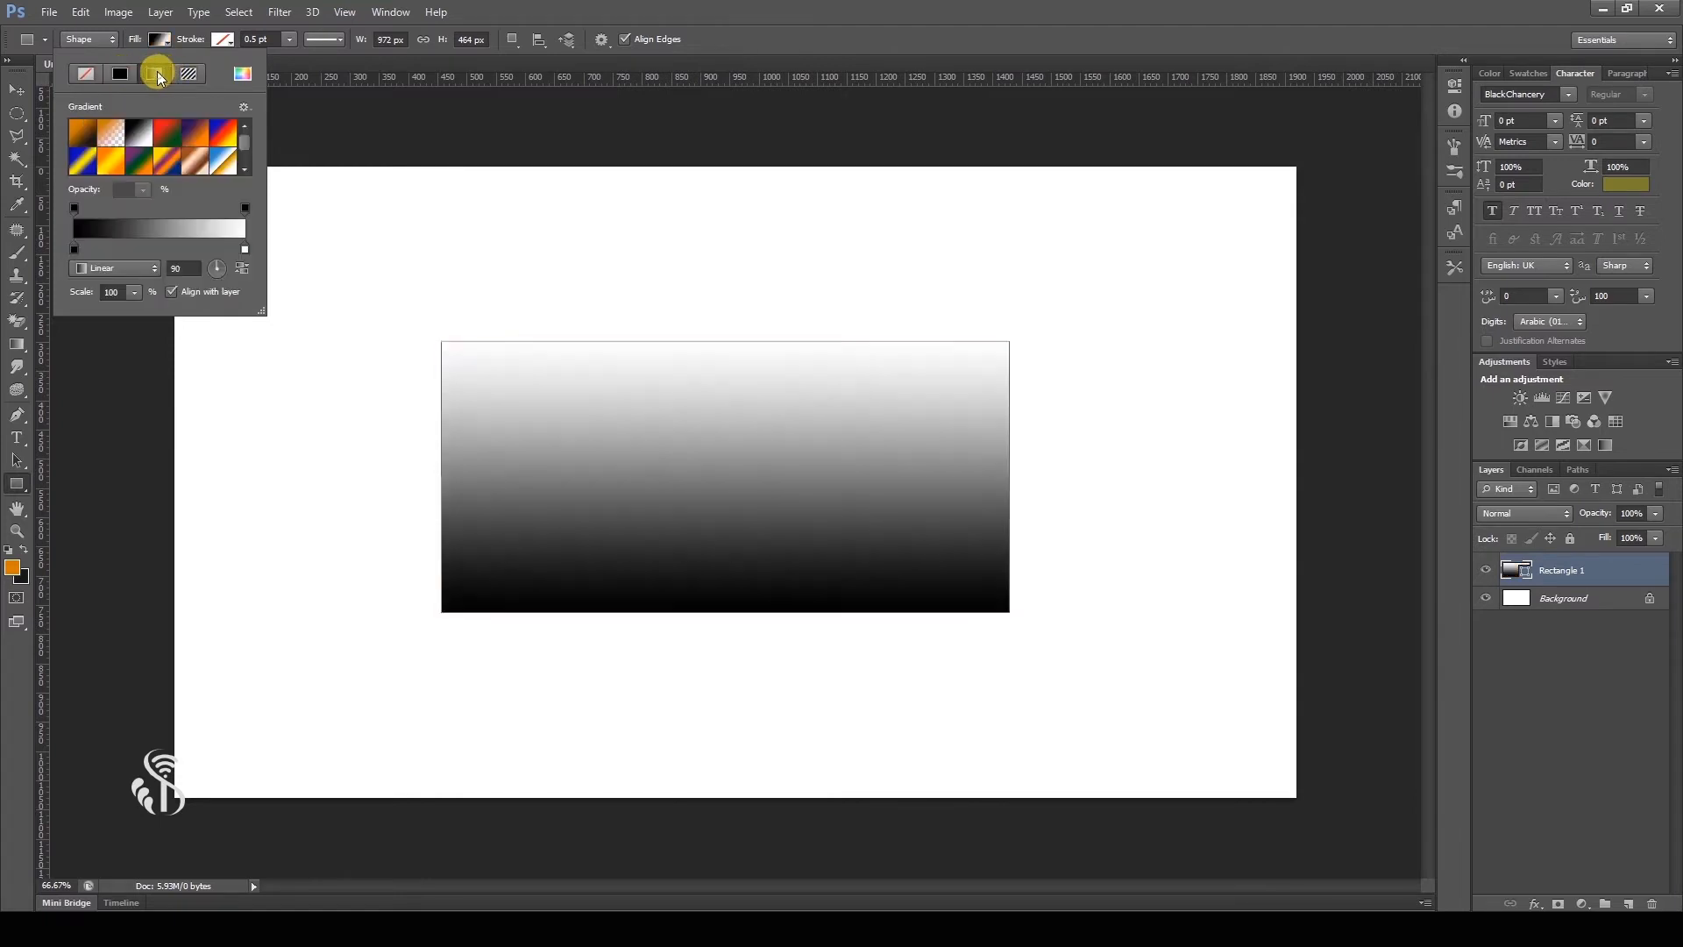
{"action": "left_click", "coordinate": [186, 76]}
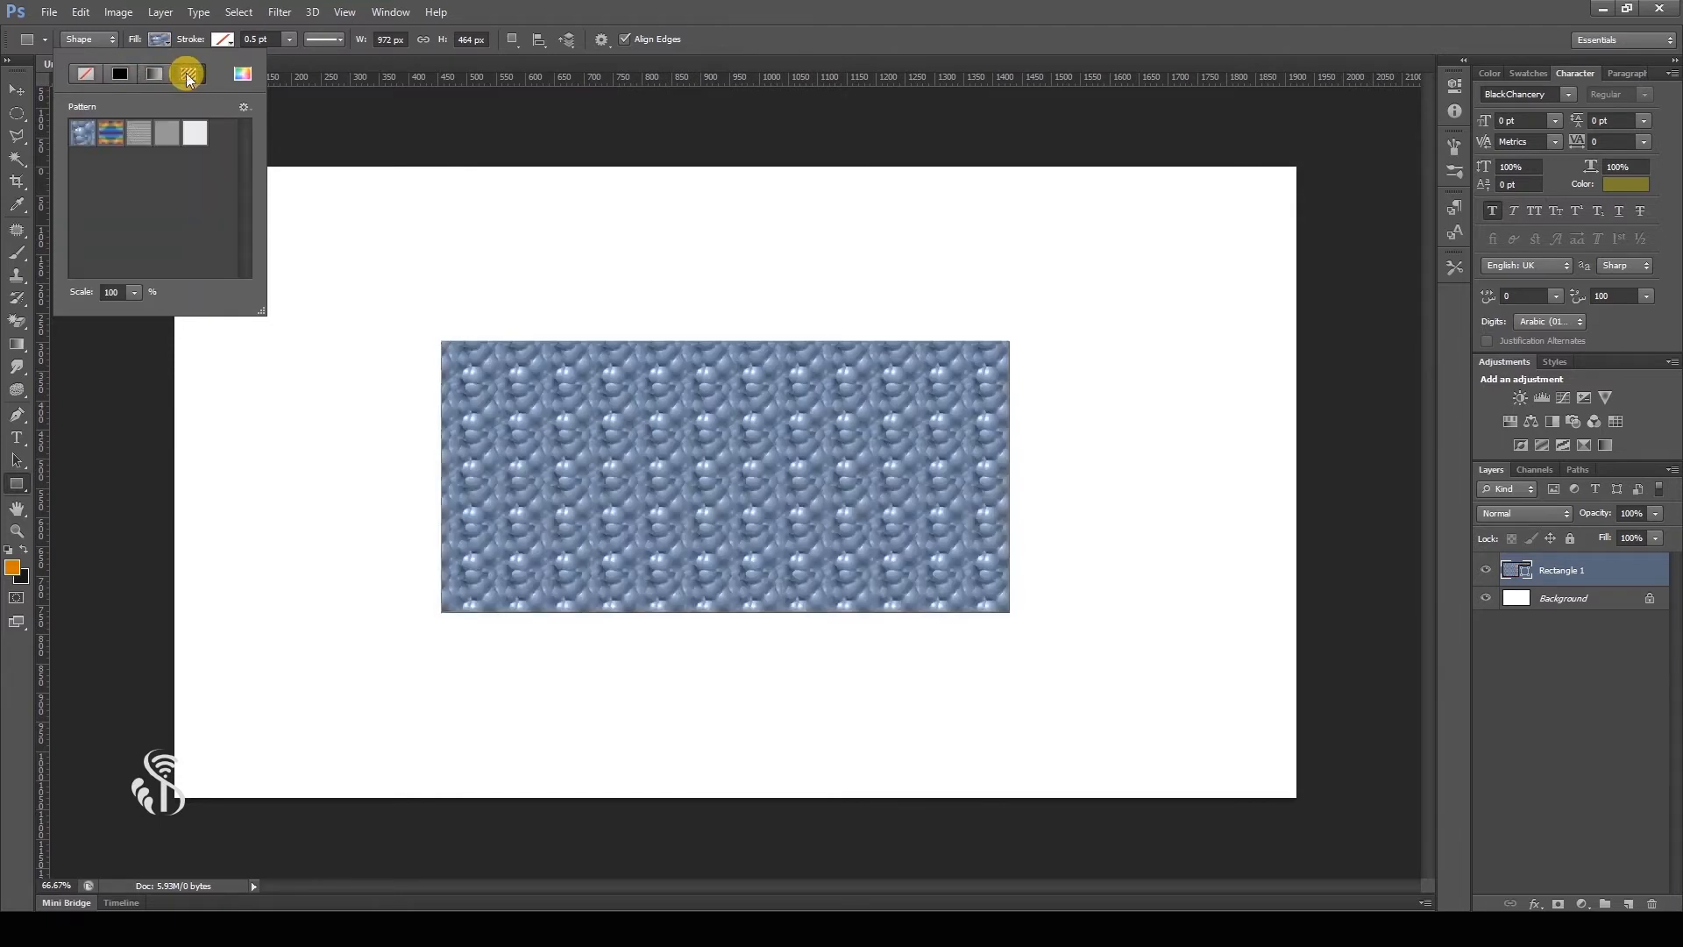
{"action": "left_click", "coordinate": [143, 133]}
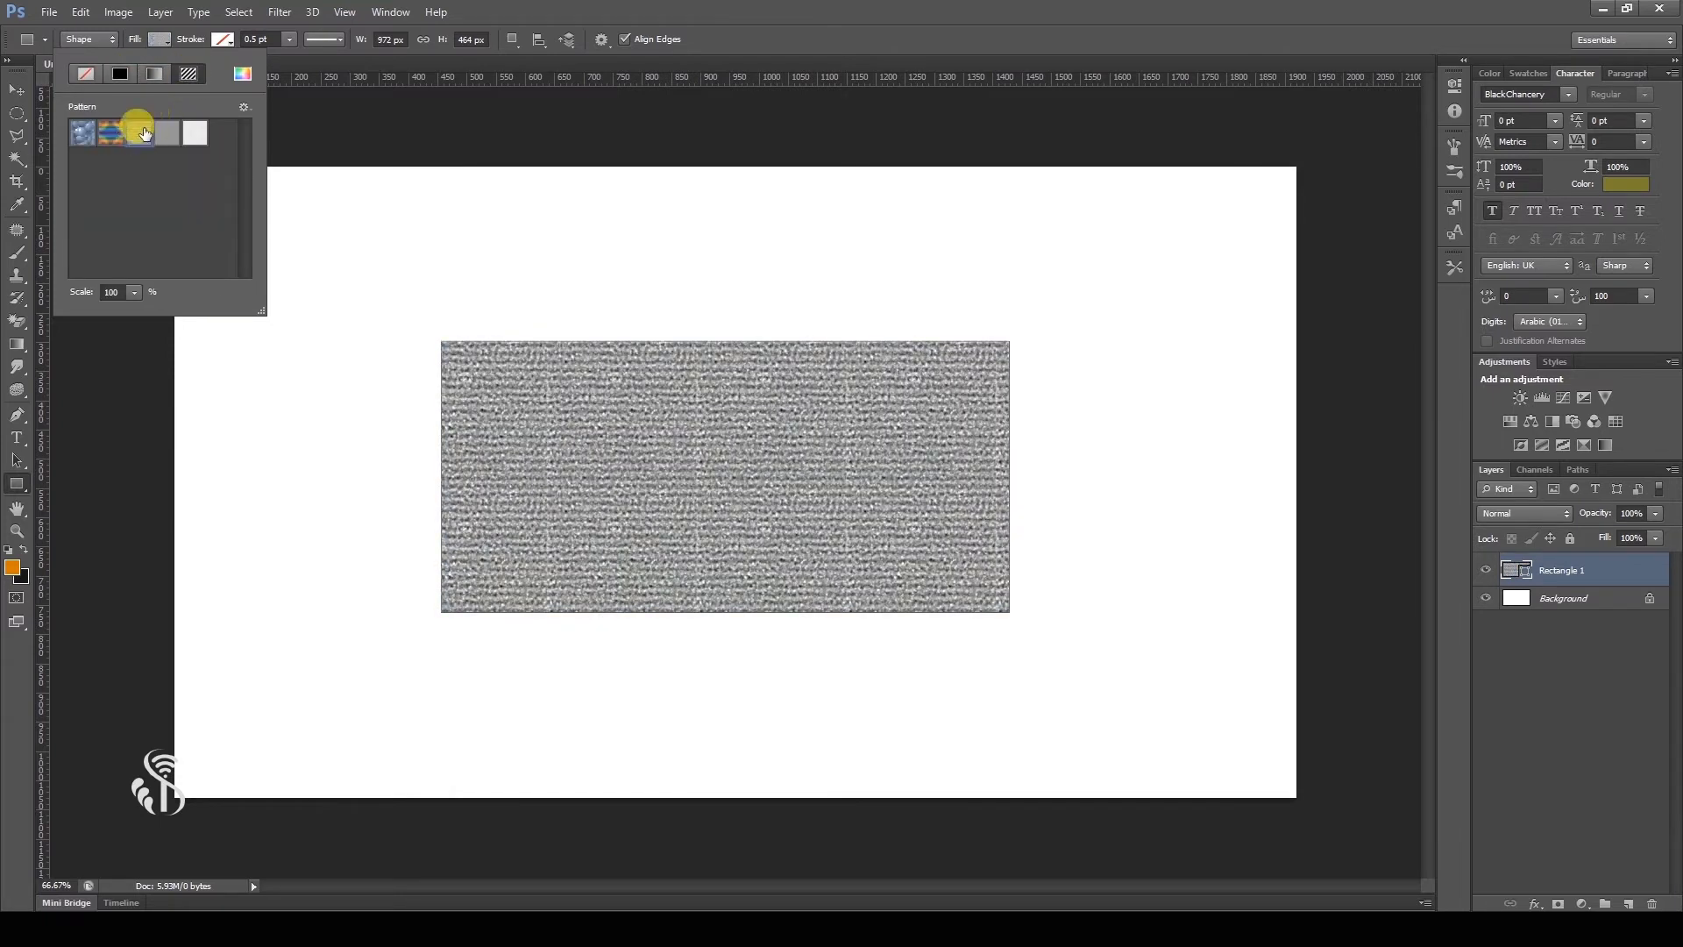
Step: Fill the rectangle with a solid dark red swatch
{"action": "left_click", "coordinate": [118, 74]}
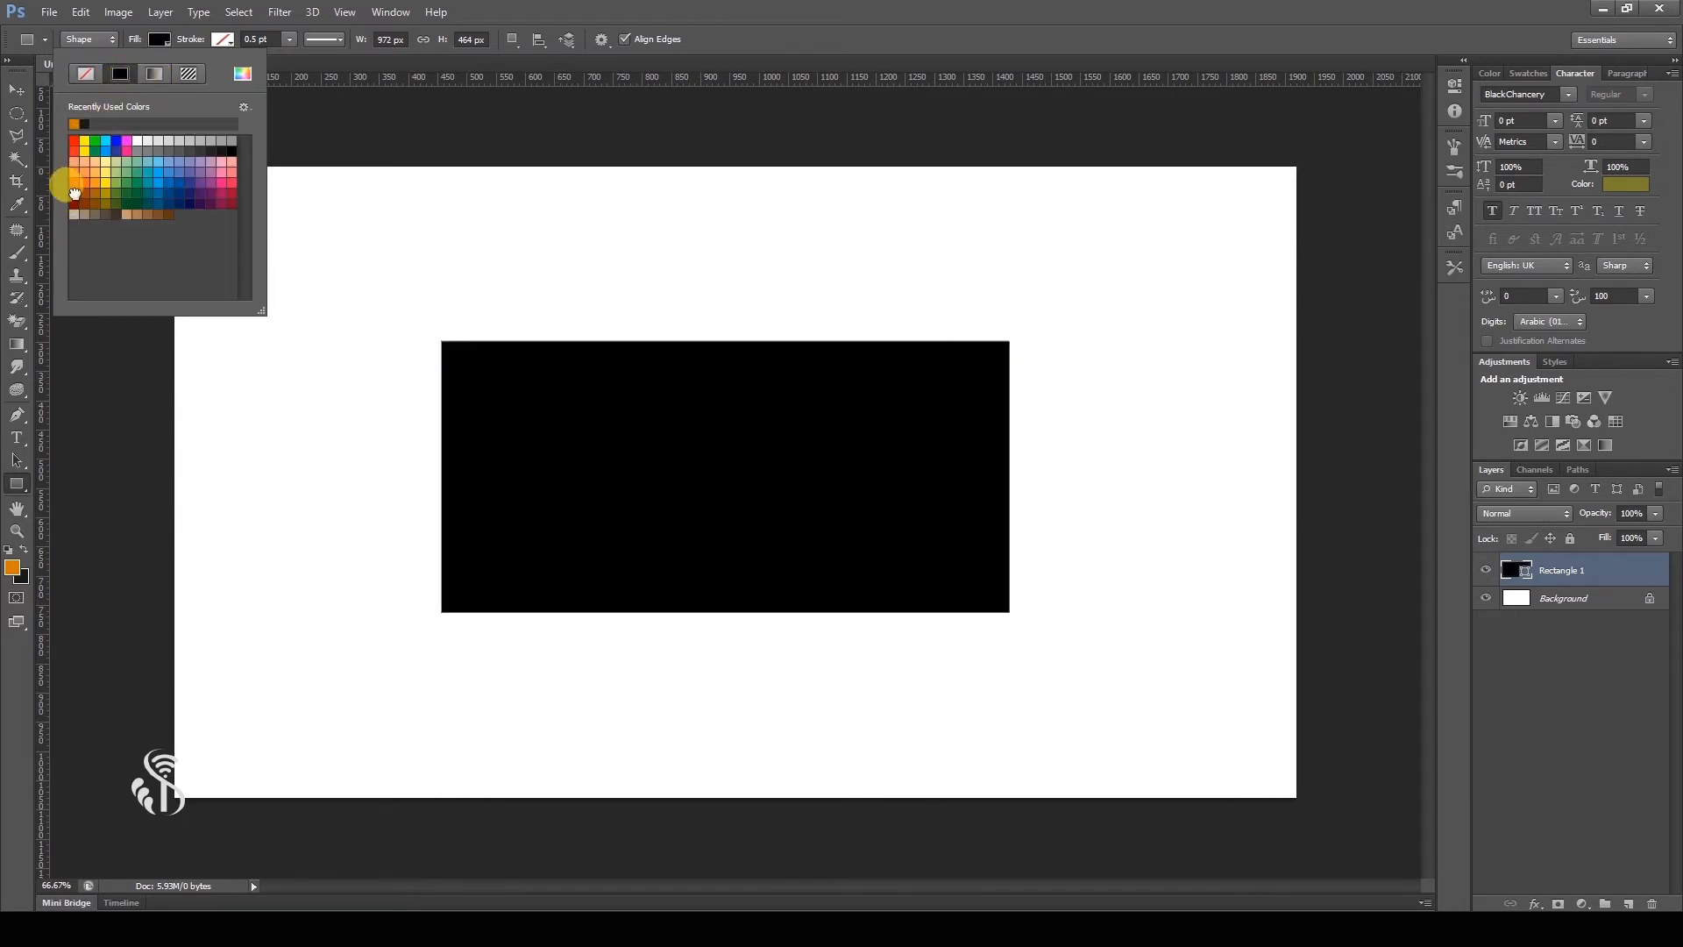
{"action": "left_click", "coordinate": [72, 184]}
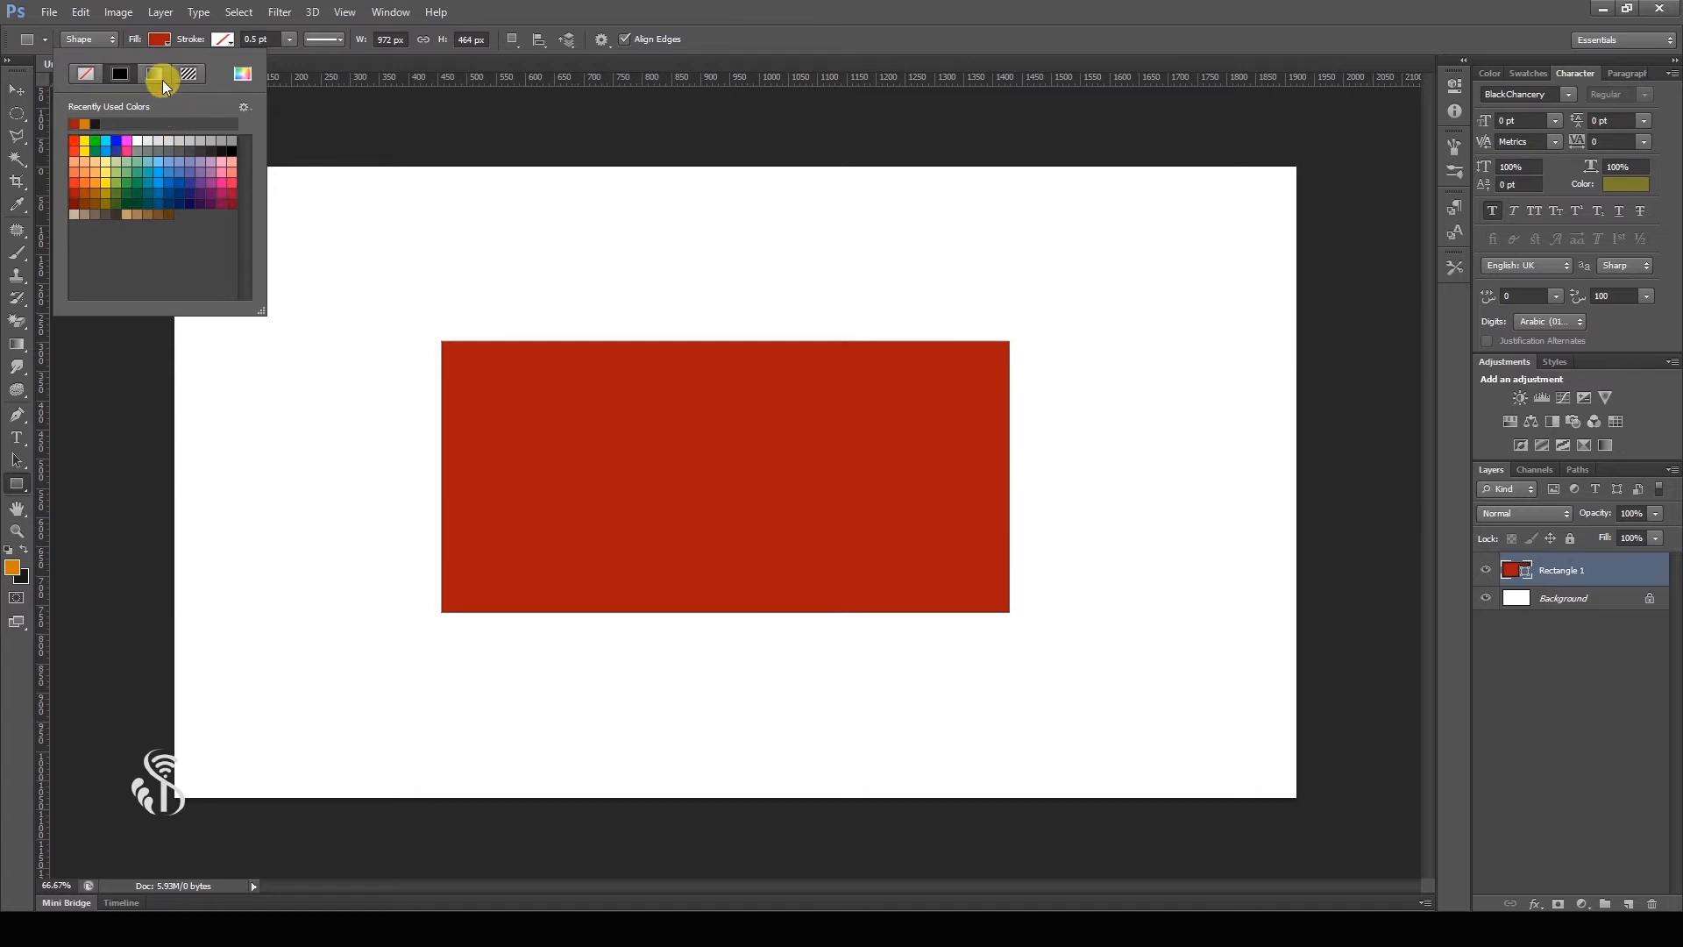
Step: Try an orange-yellow-orange gradient fill with its end stop set to magenta fc00ff, and return the rectangle to its solid fill
{"action": "left_click", "coordinate": [160, 74]}
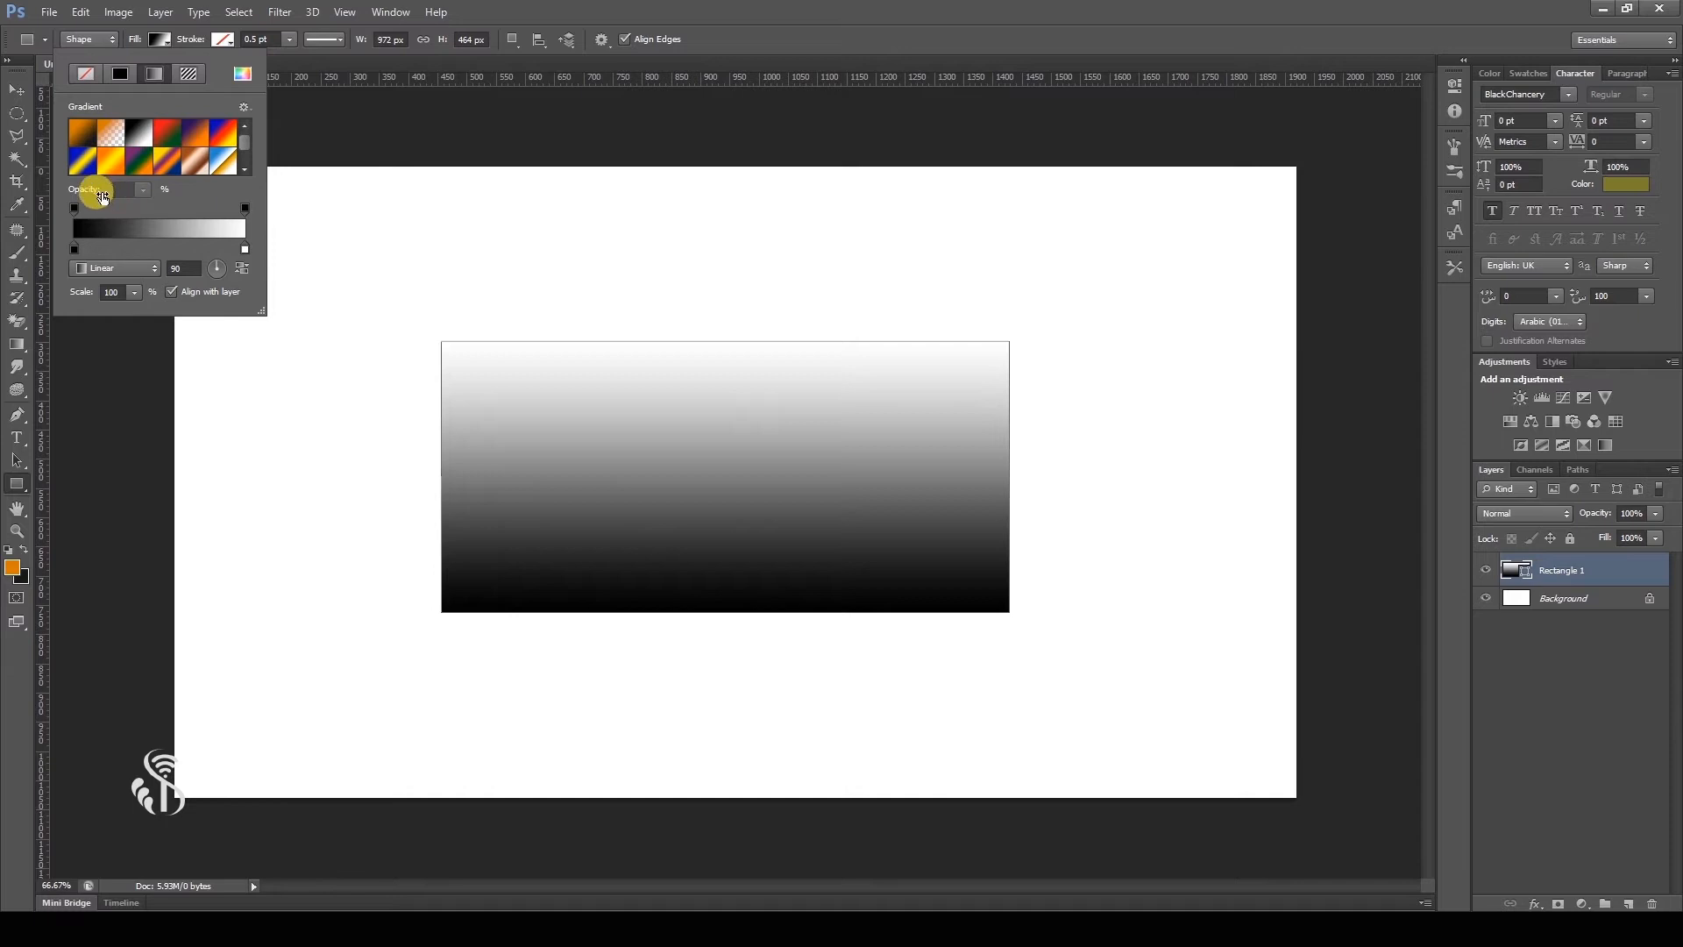
{"action": "left_click", "coordinate": [118, 145]}
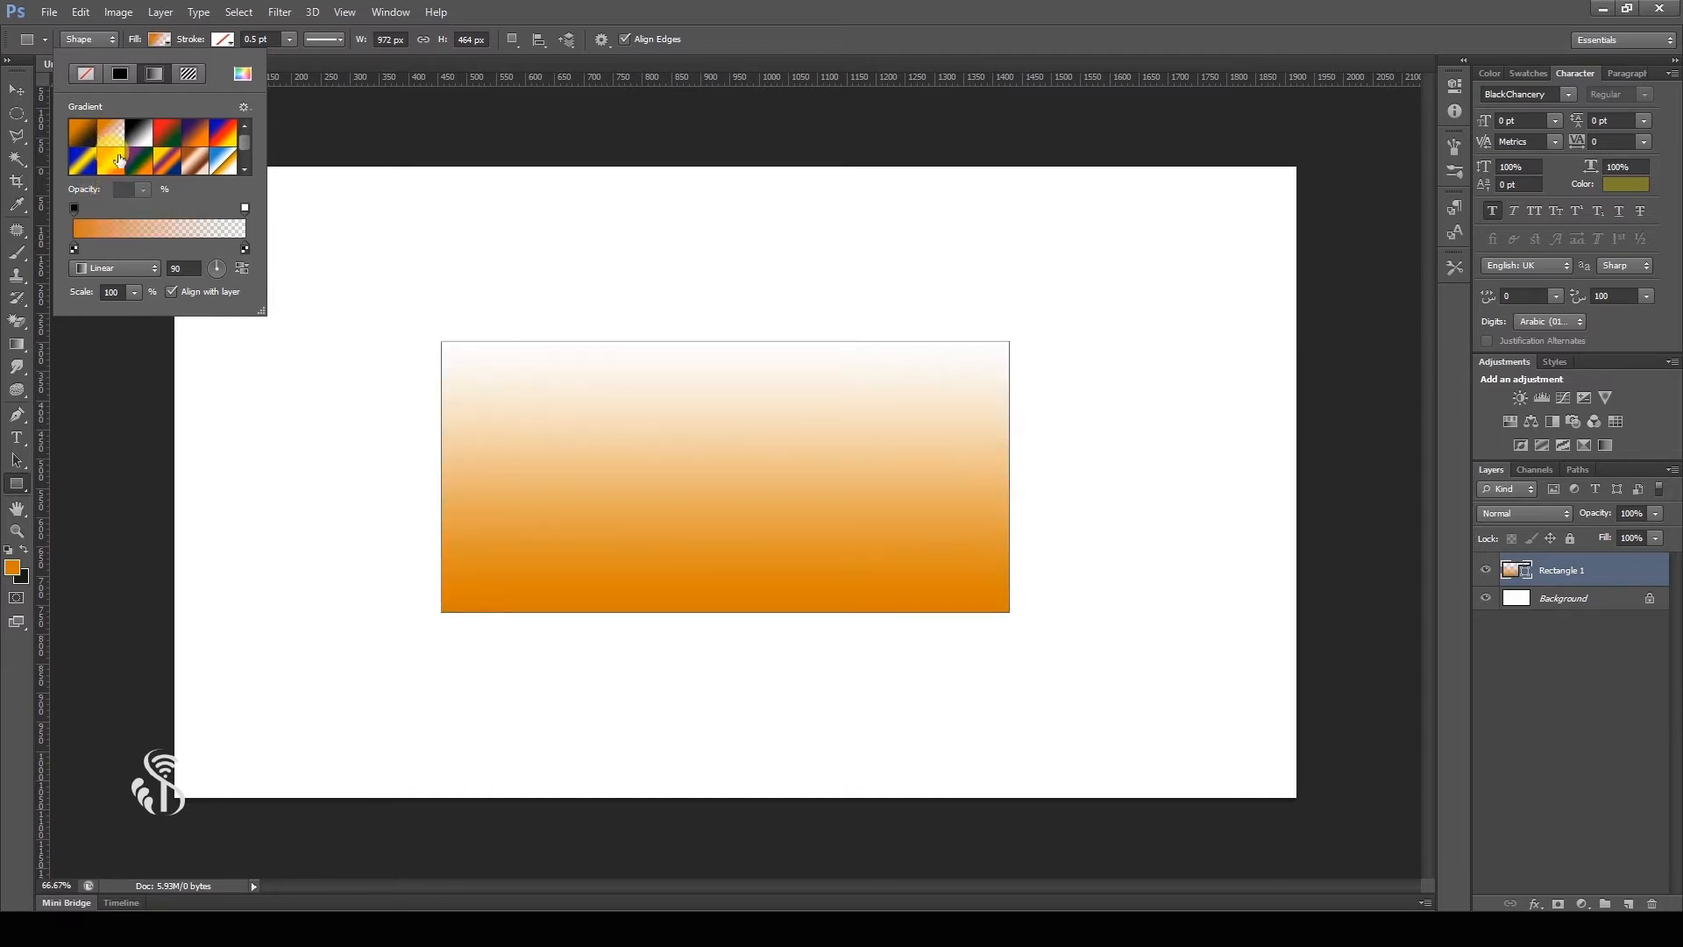
{"action": "left_click", "coordinate": [118, 162]}
{"action": "left_click", "coordinate": [144, 229]}
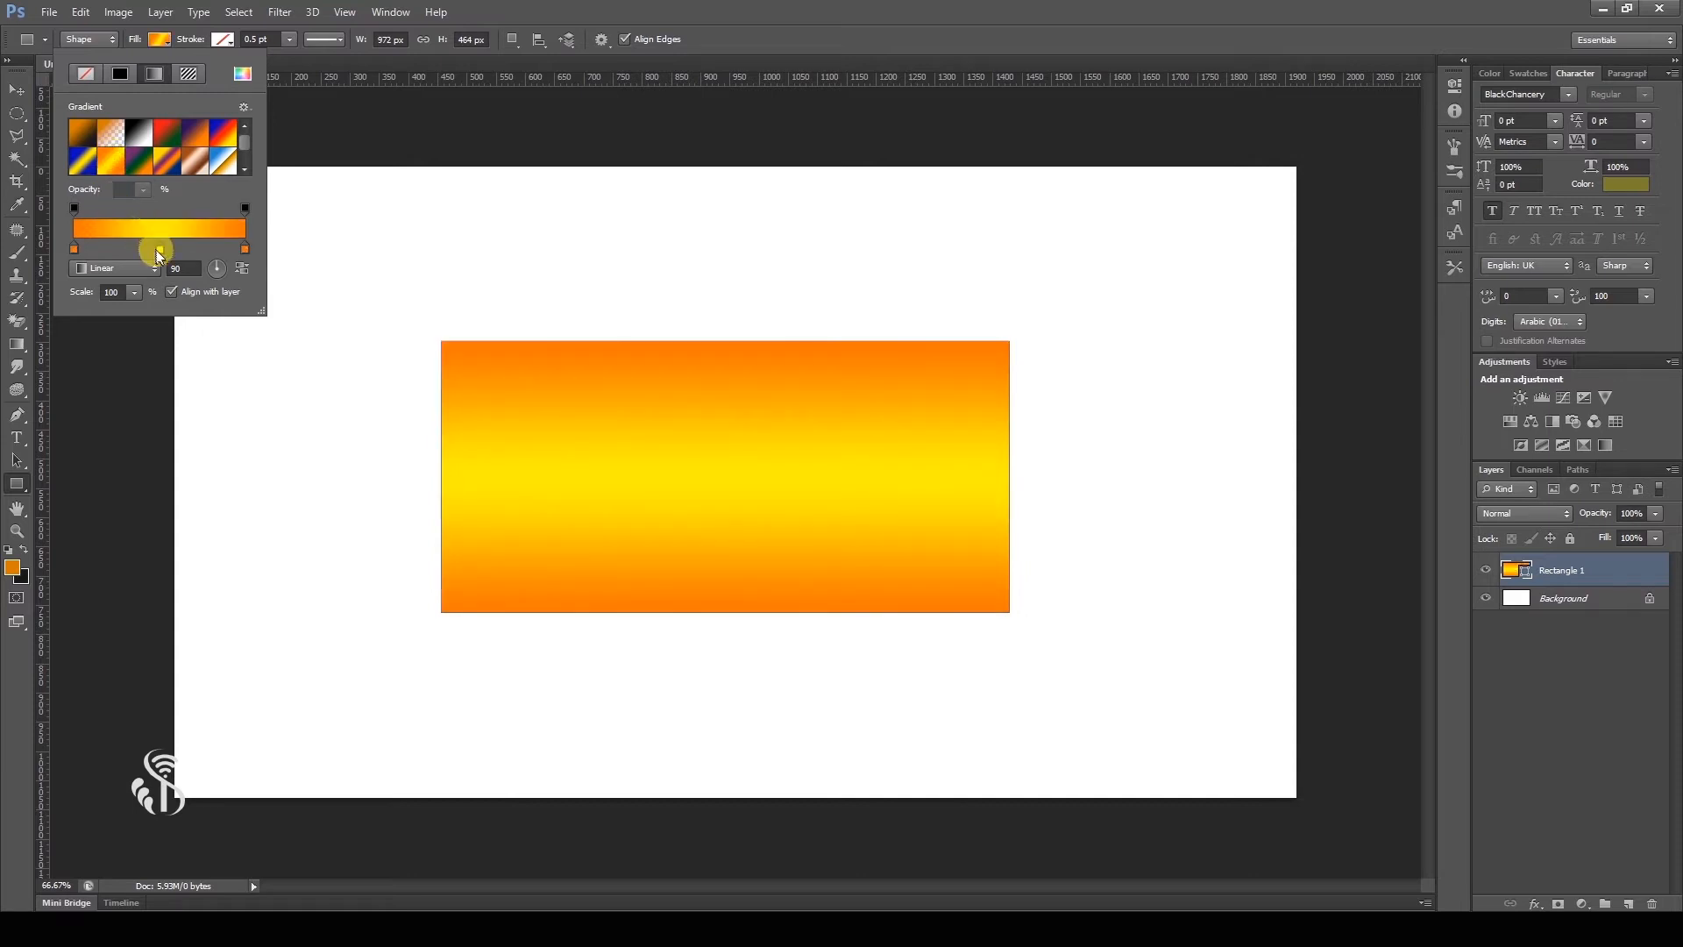
{"action": "left_click", "coordinate": [243, 250]}
{"action": "double_click", "coordinate": [243, 249]}
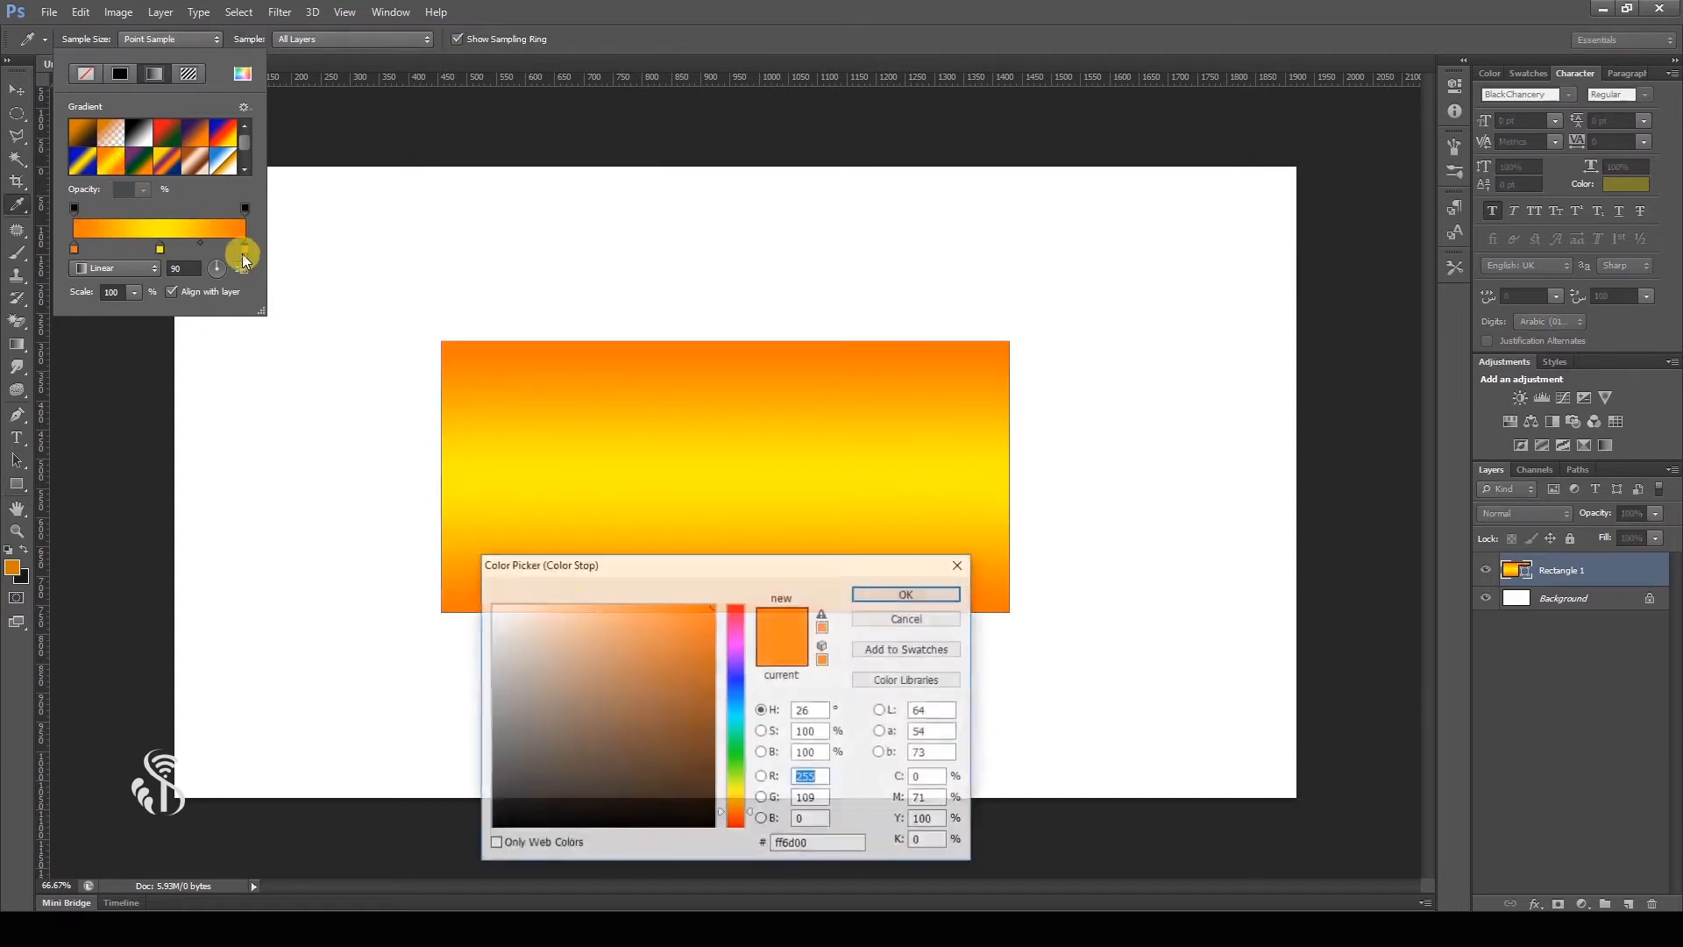
{"action": "left_click", "coordinate": [737, 647]}
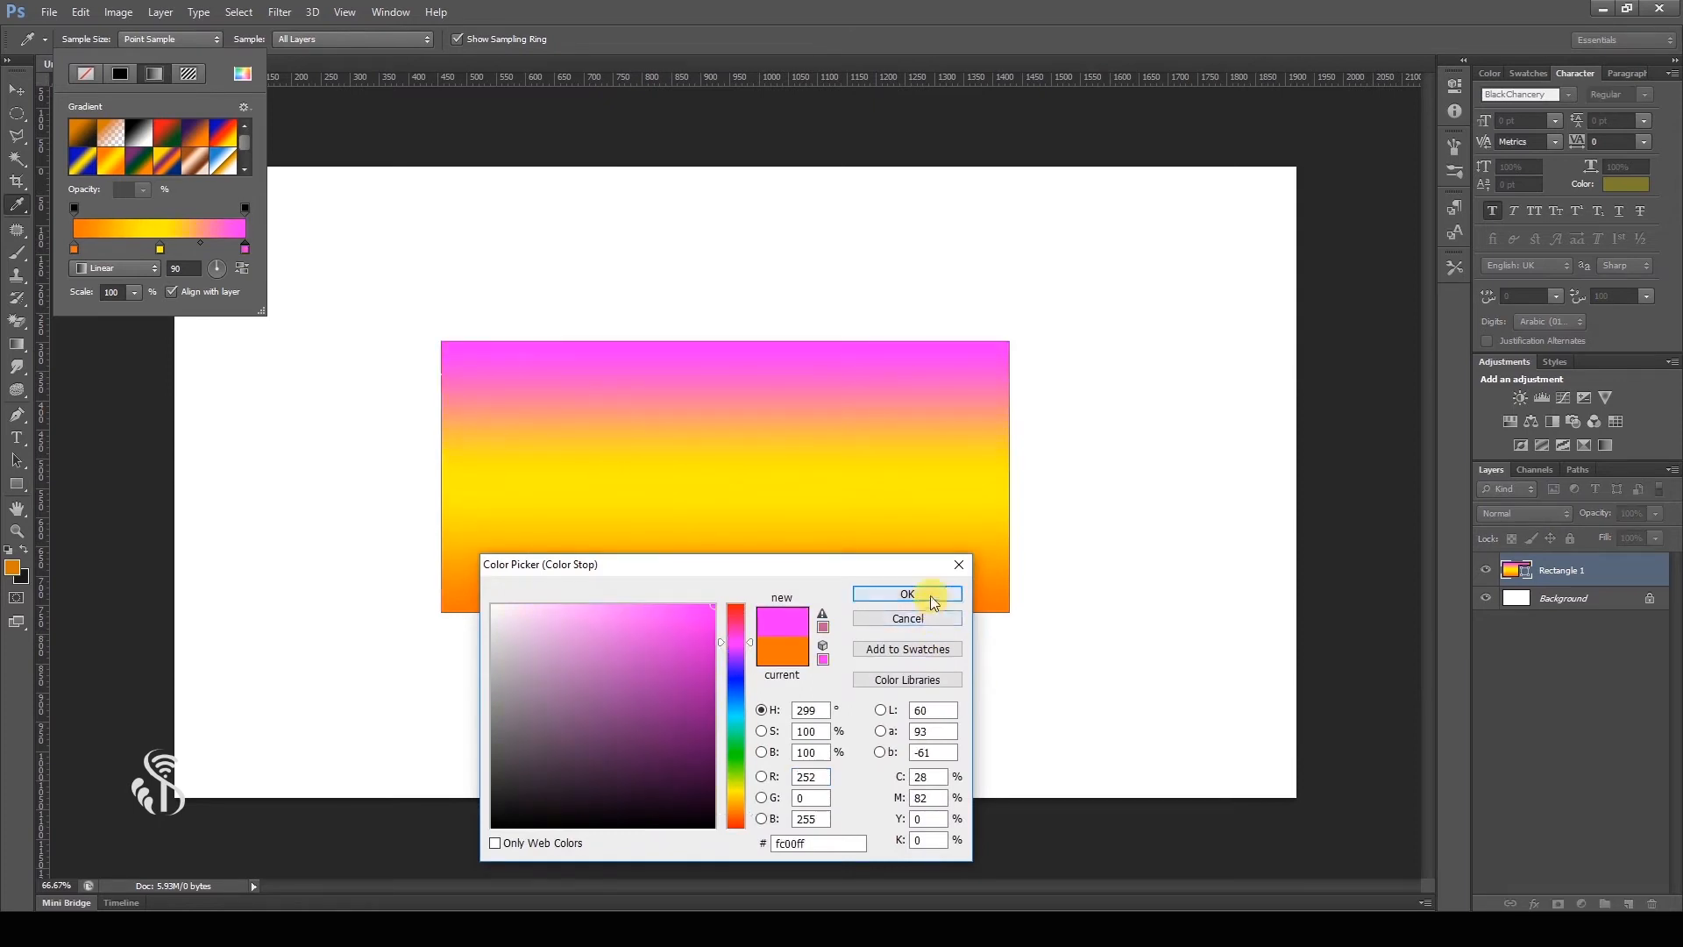
{"action": "left_click", "coordinate": [908, 595]}
{"action": "left_click", "coordinate": [198, 69]}
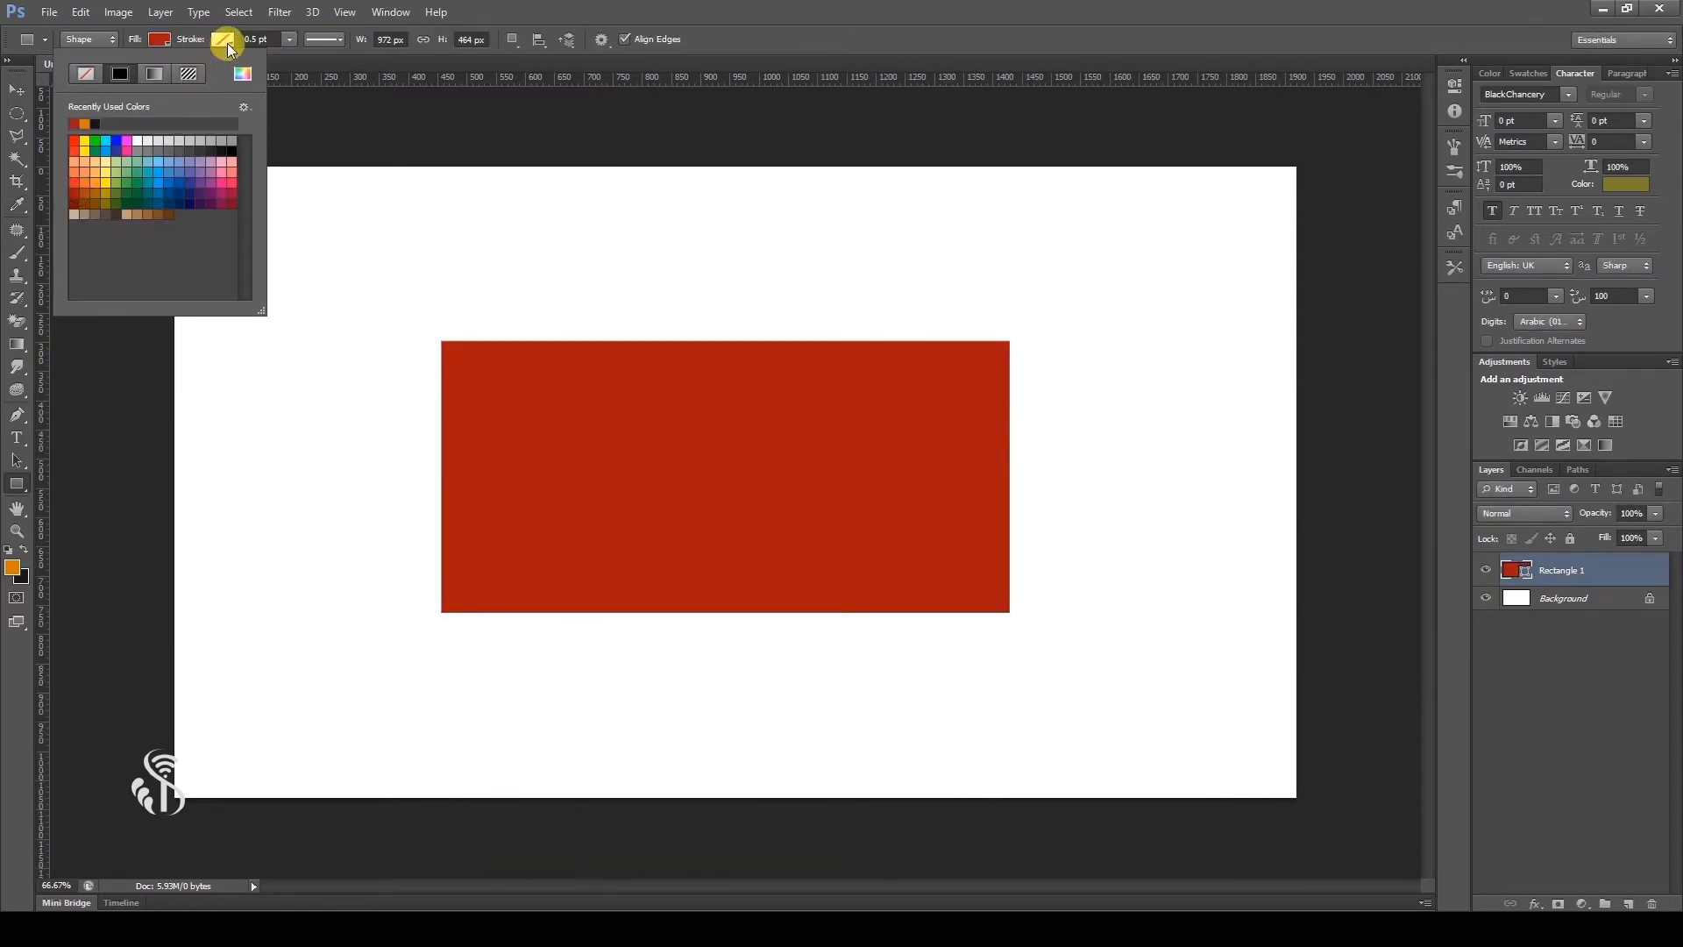
Step: Give the rectangle a near-black solid stroke with a width of 17.66 pt
{"action": "left_click", "coordinate": [226, 41]}
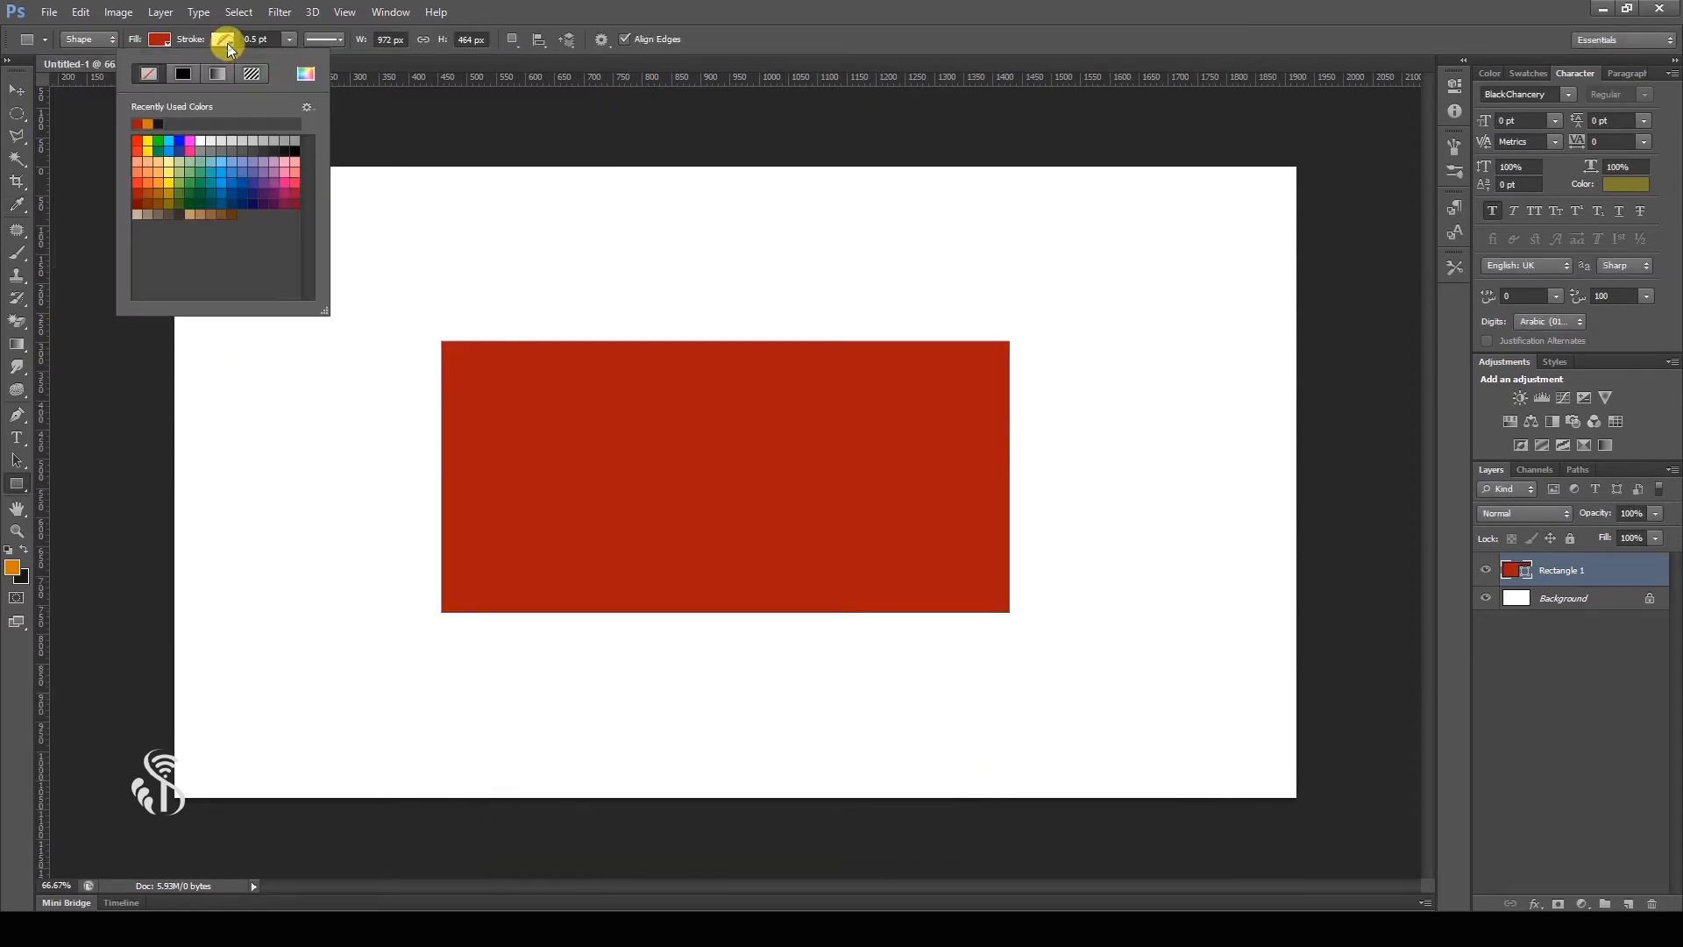
{"action": "left_click", "coordinate": [180, 213]}
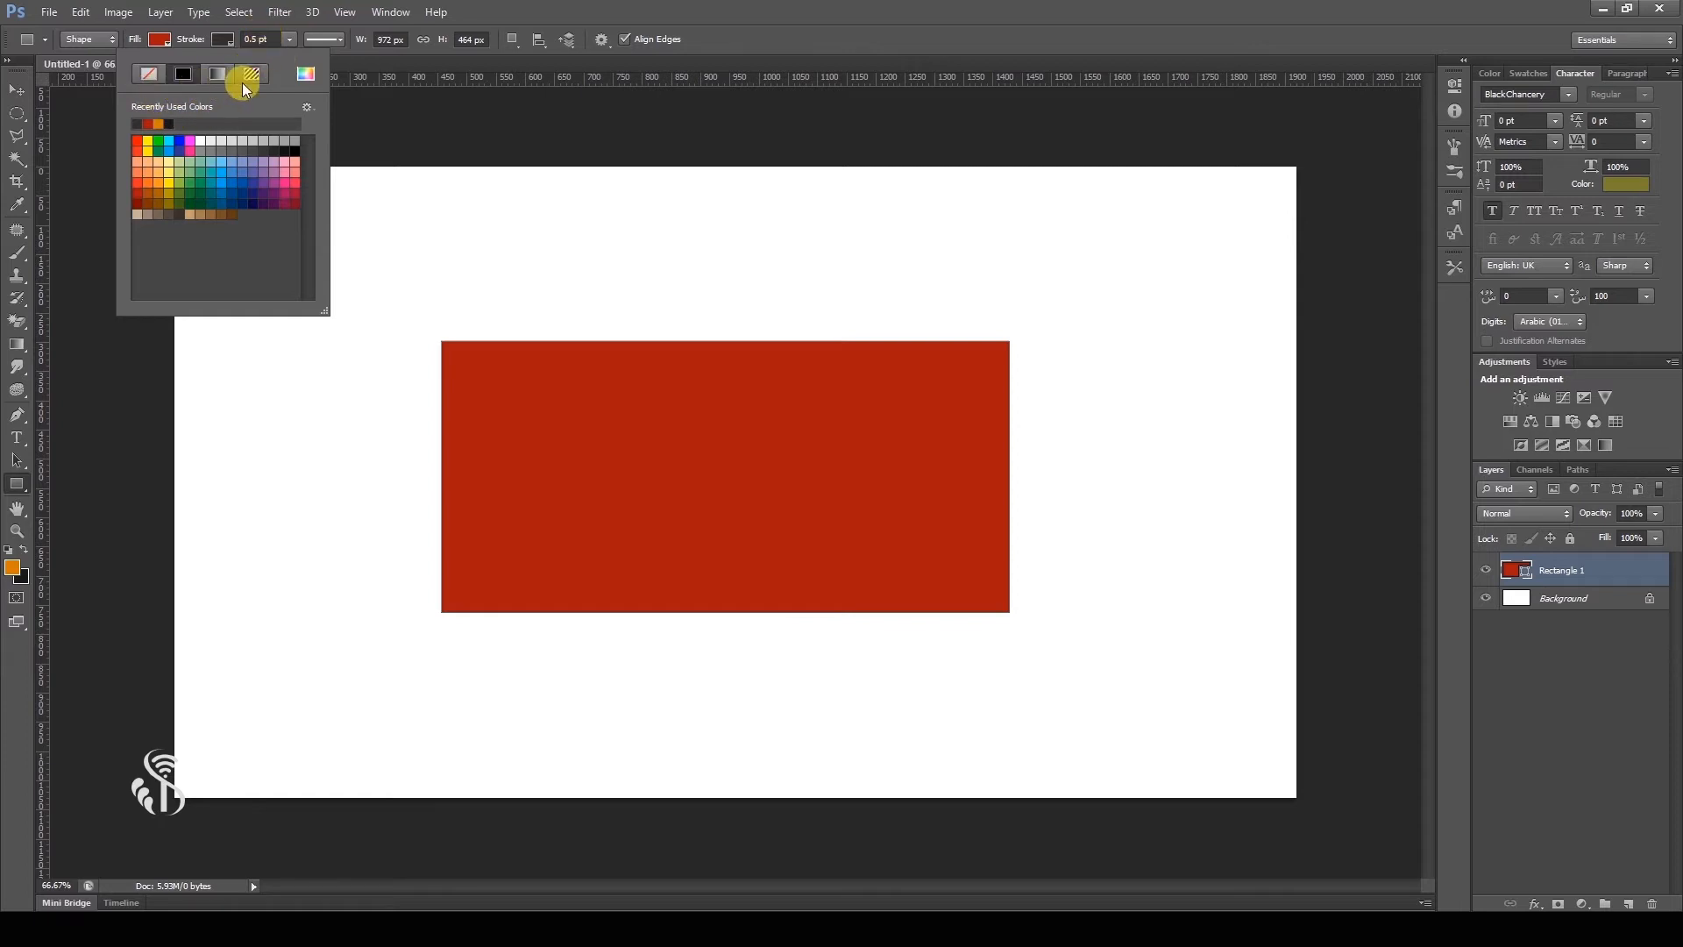
{"action": "left_click", "coordinate": [280, 143]}
{"action": "left_click", "coordinate": [290, 149]}
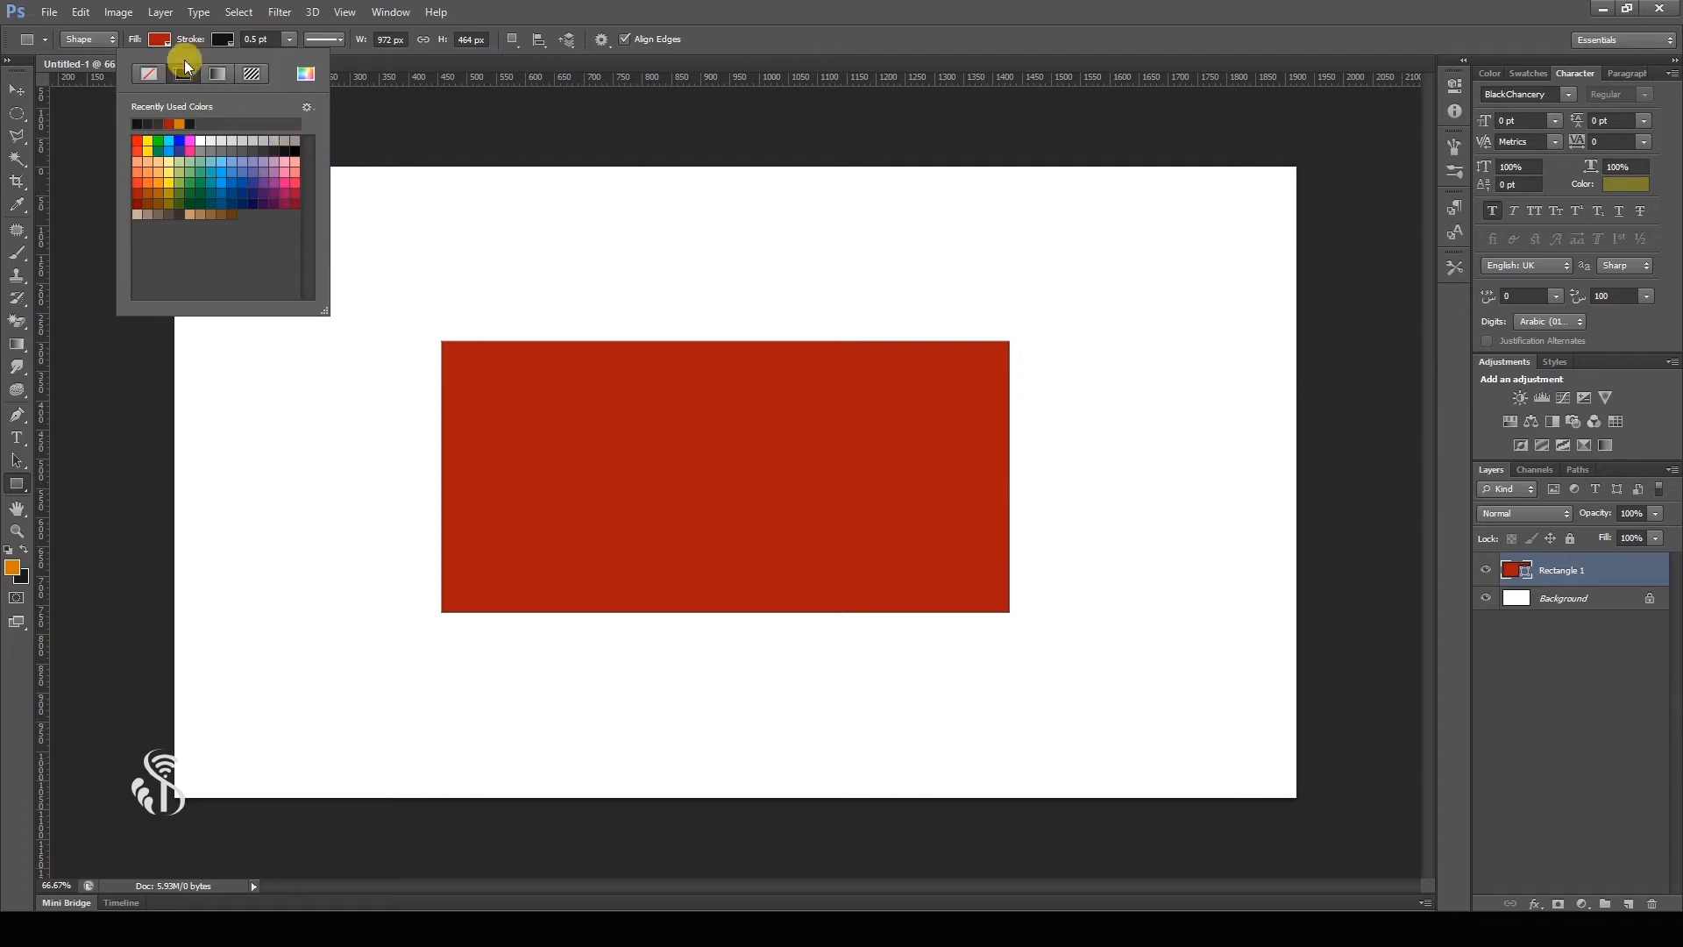
{"action": "left_click", "coordinate": [288, 40]}
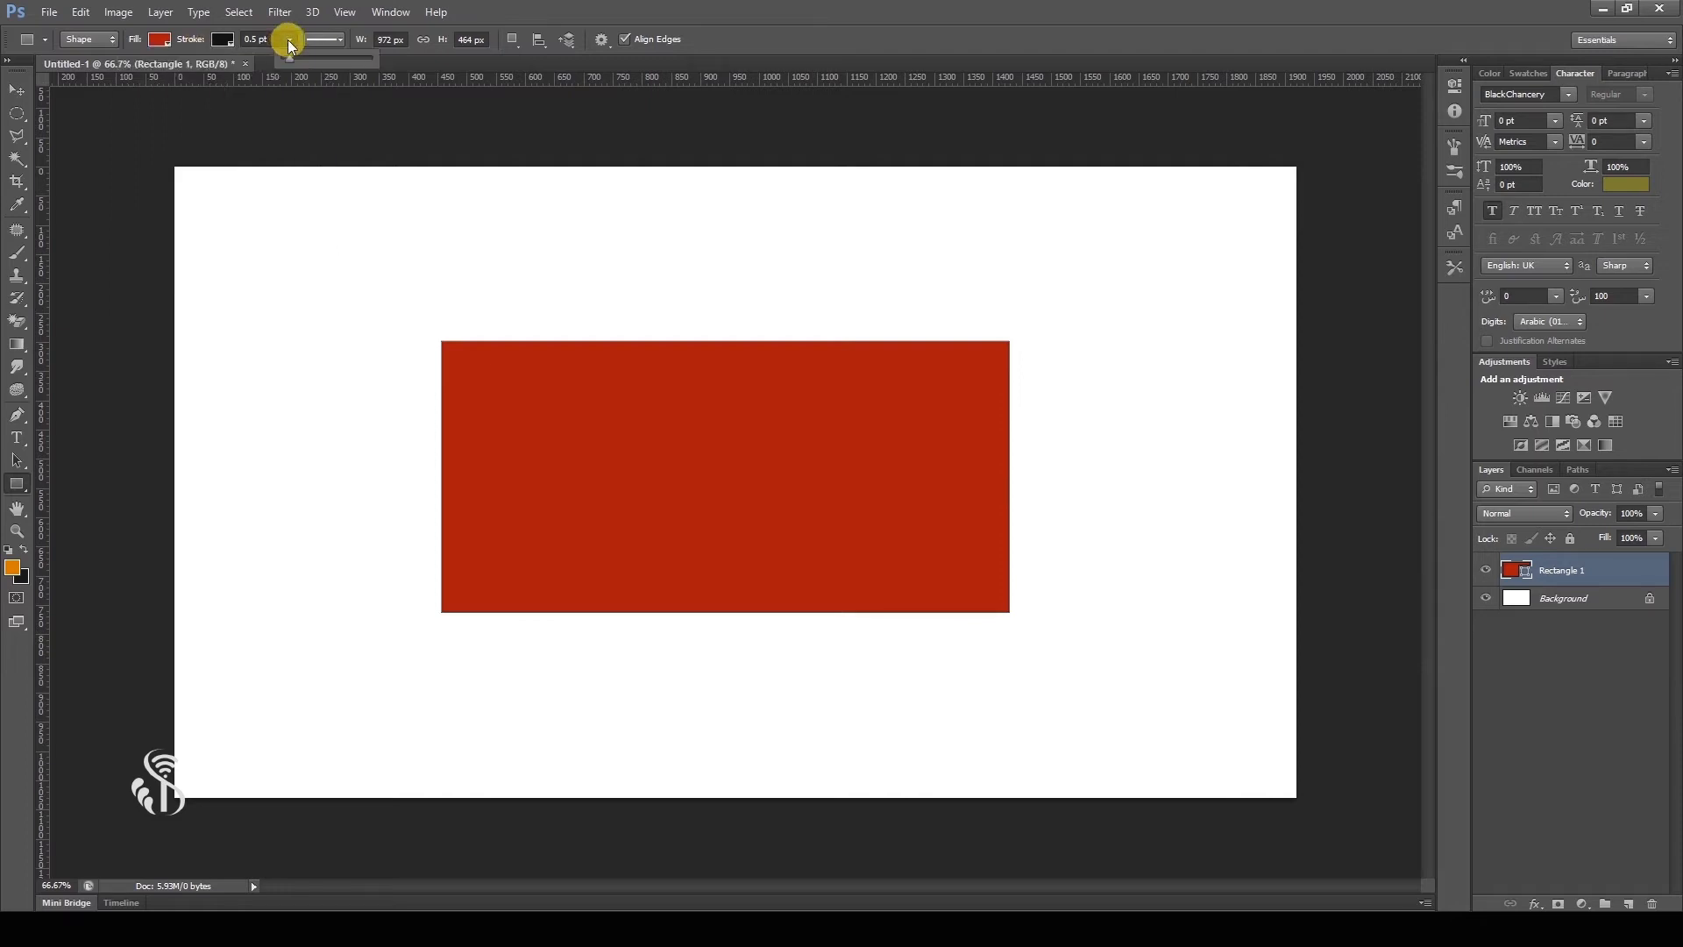
{"action": "left_click_drag", "start_coordinate": [291, 60], "coordinate": [321, 58]}
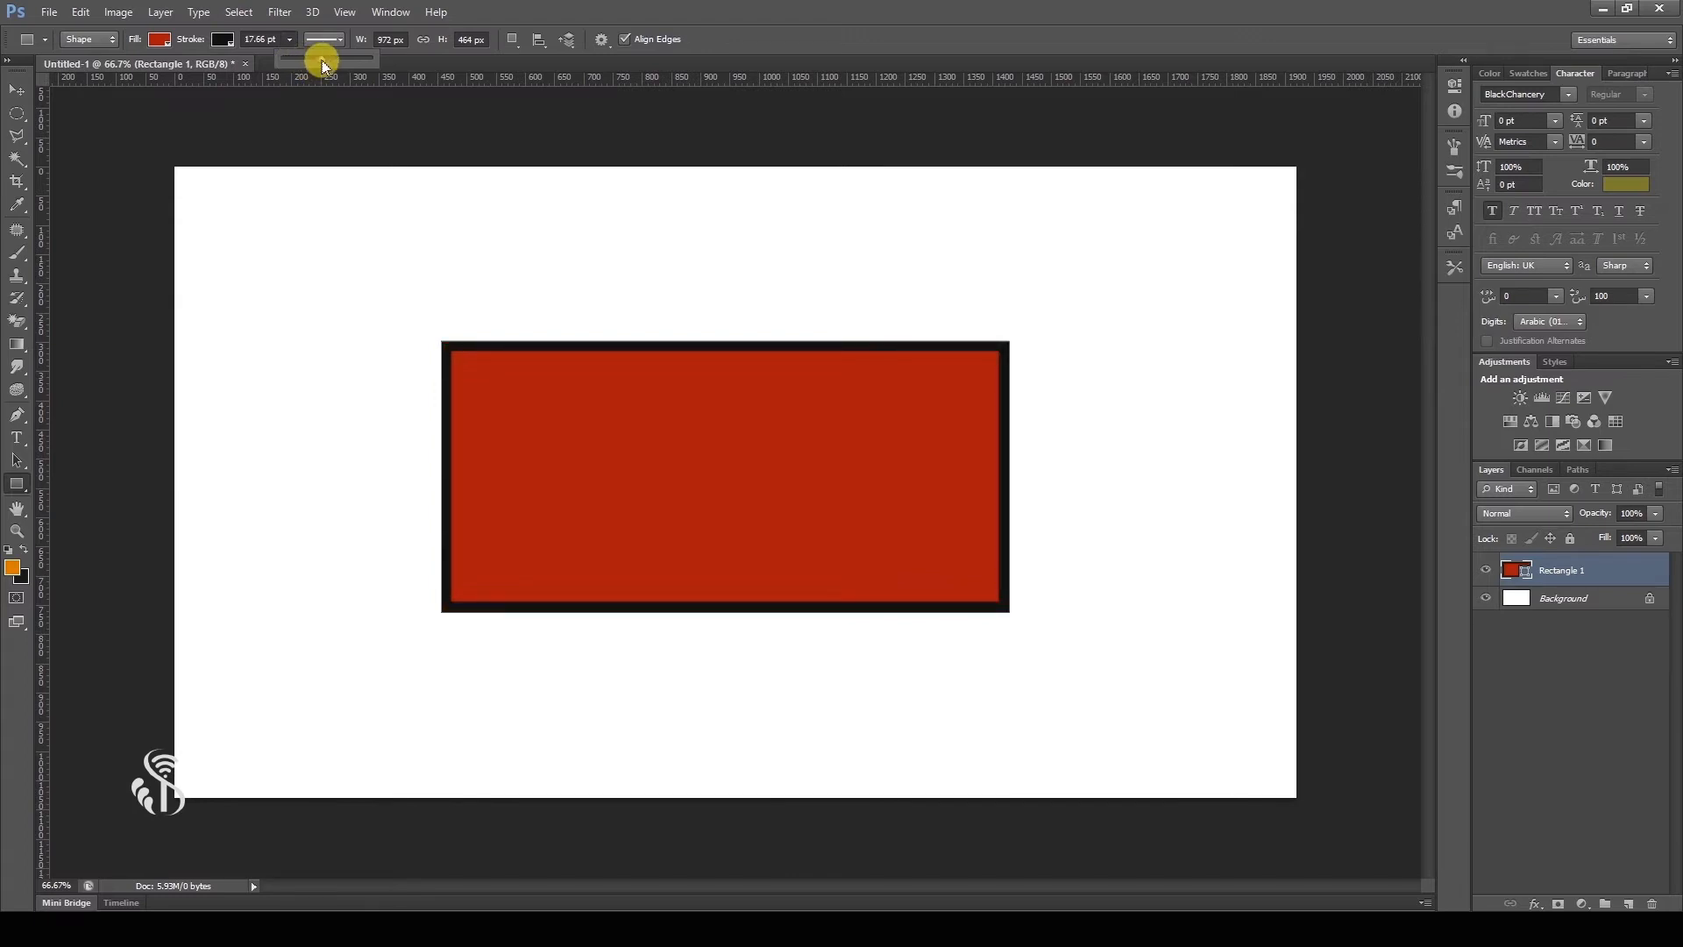
Step: Examine the stroke options for the rectangle: the line styles and the Align, Caps and Corners choices
{"action": "left_click", "coordinate": [344, 38]}
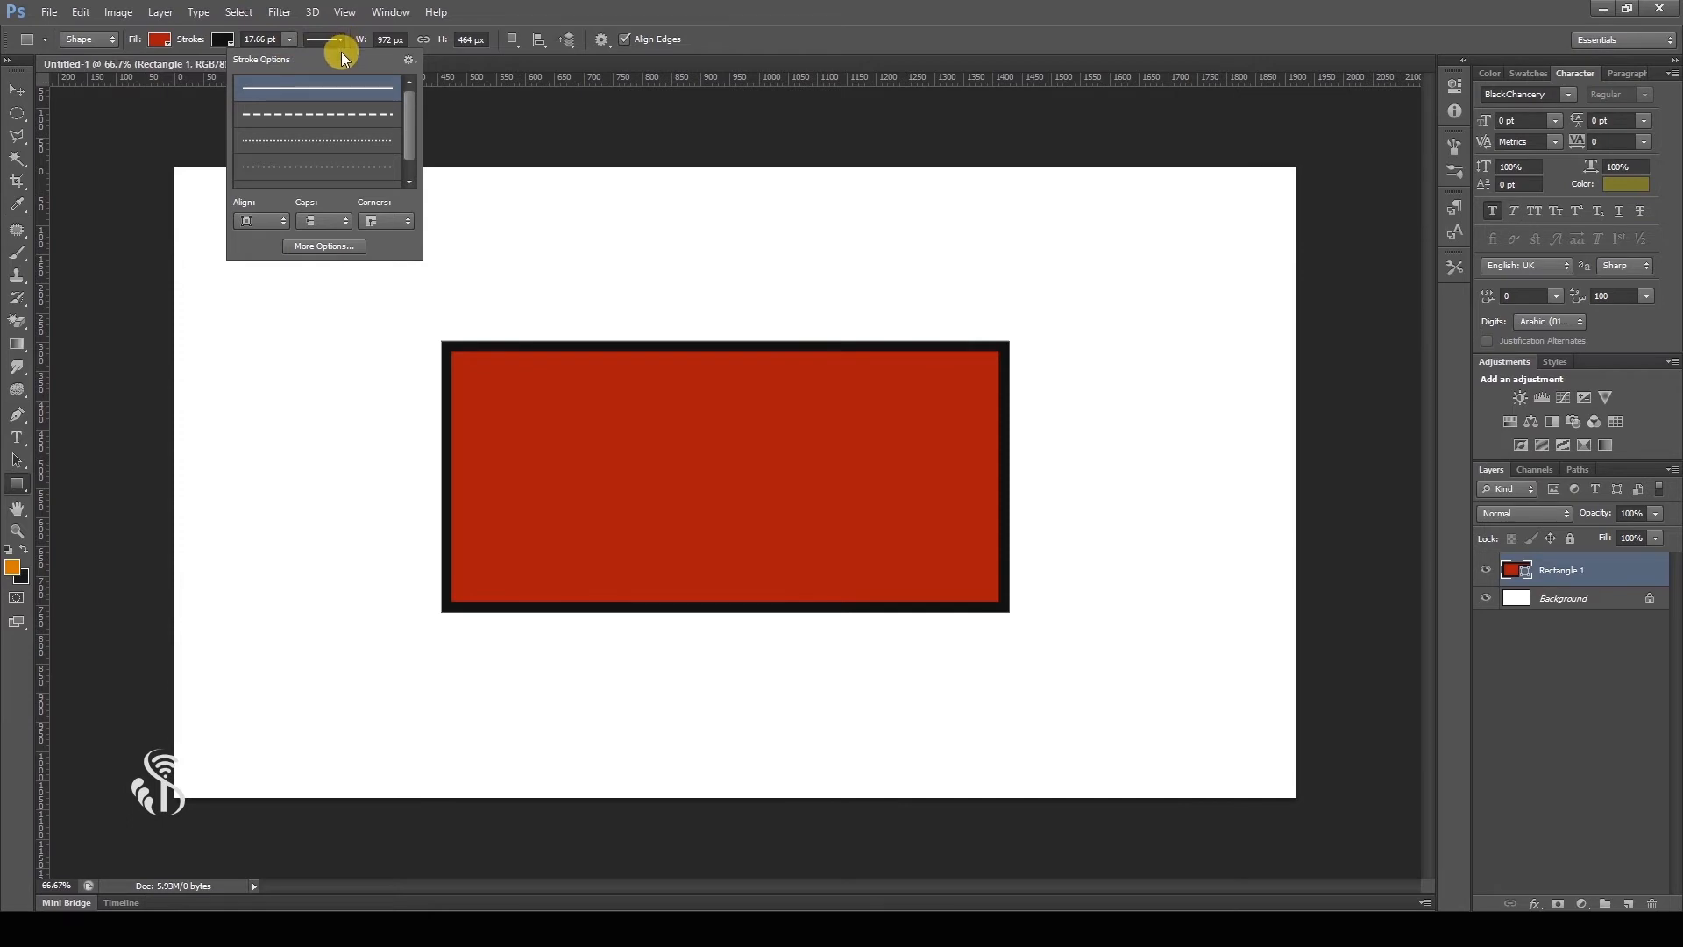
{"action": "mouse_move", "coordinate": [414, 117]}
{"action": "left_mouse_down"}
{"action": "mouse_move", "coordinate": [410, 161]}
{"action": "mouse_move", "coordinate": [404, 92]}
{"action": "left_mouse_up"}
{"action": "left_click", "coordinate": [251, 218]}
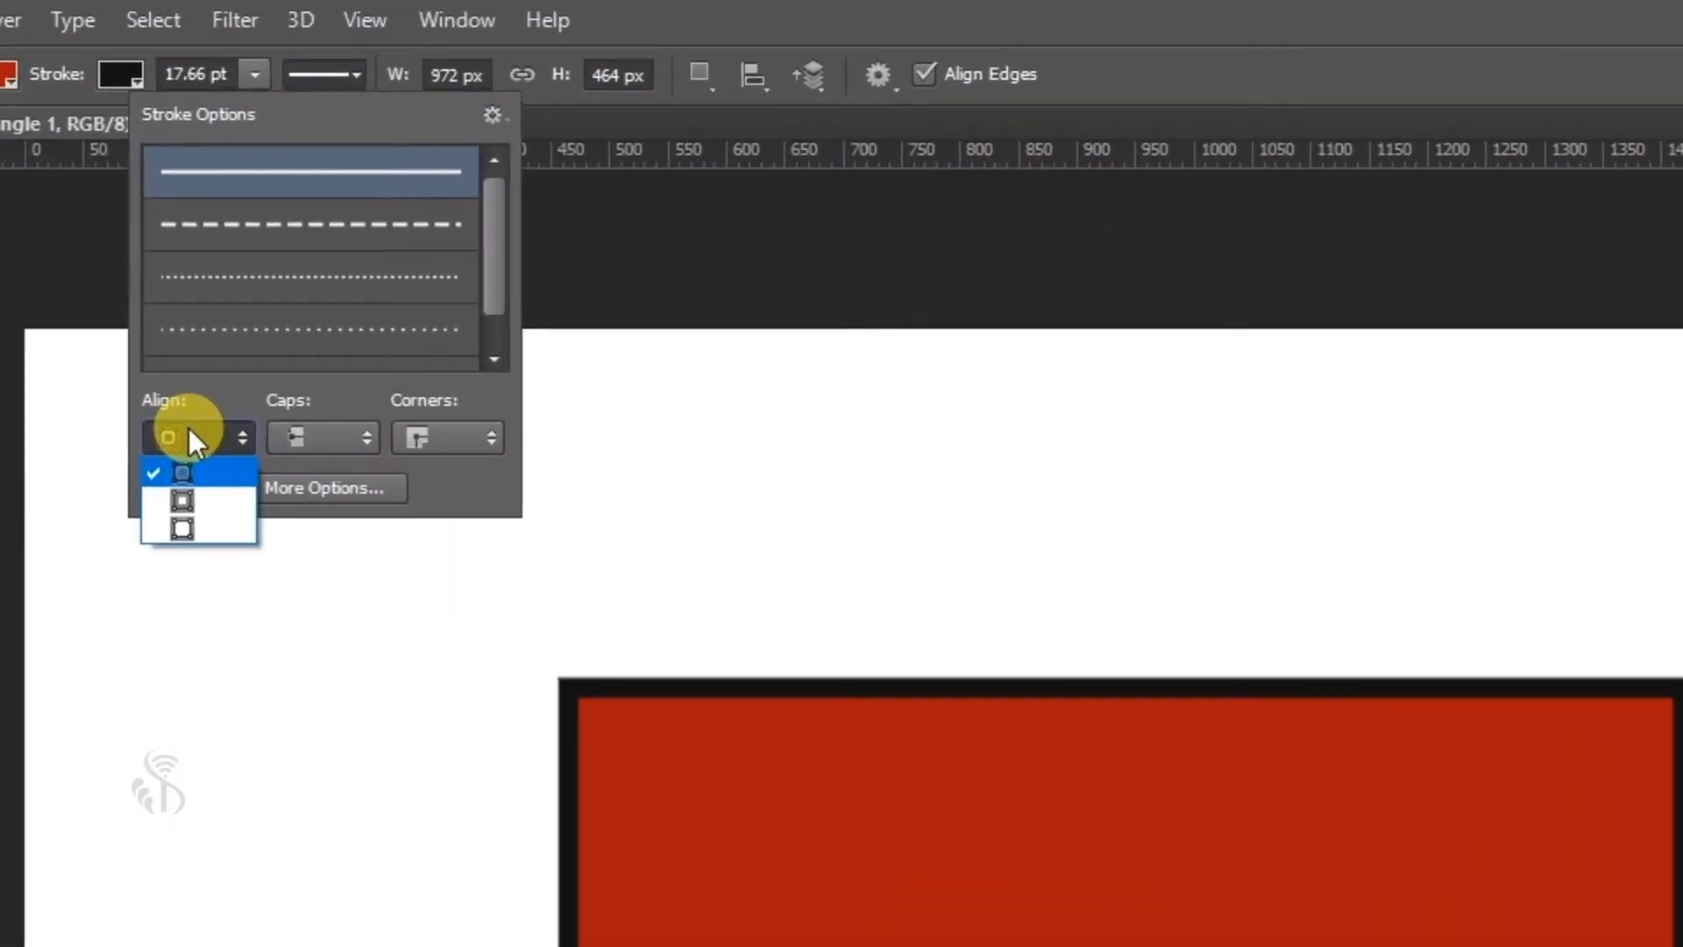
{"action": "left_click", "coordinate": [256, 220]}
{"action": "left_click", "coordinate": [307, 439]}
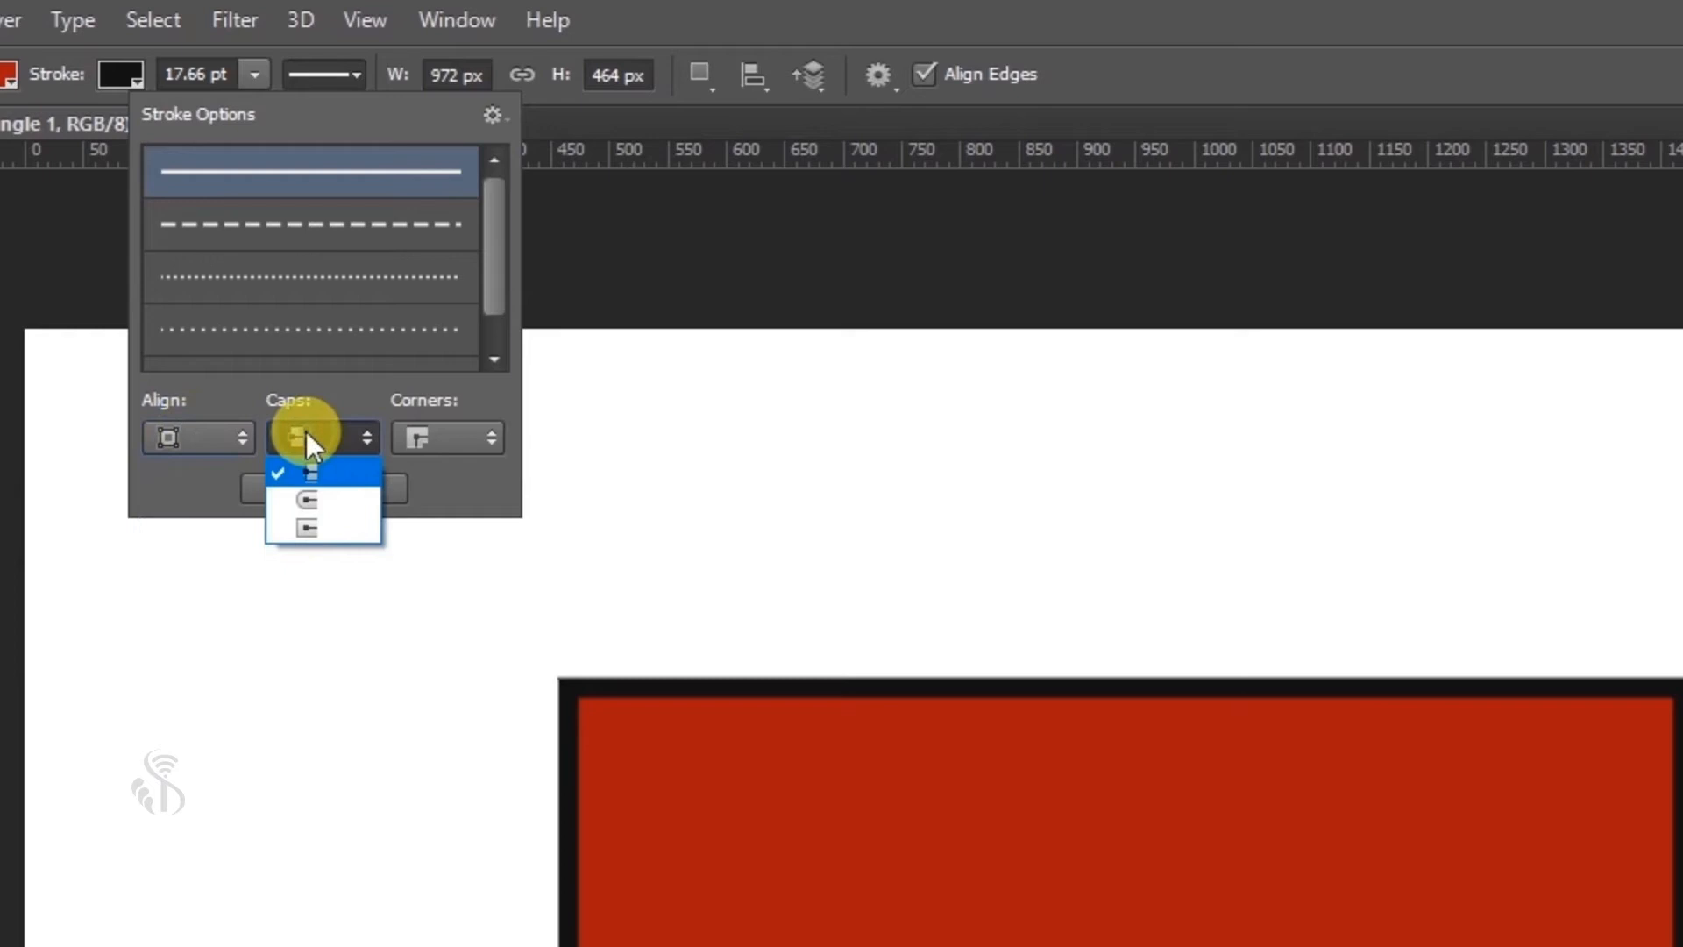
{"action": "left_click", "coordinate": [307, 439]}
{"action": "left_click", "coordinate": [428, 436]}
{"action": "left_click", "coordinate": [431, 440]}
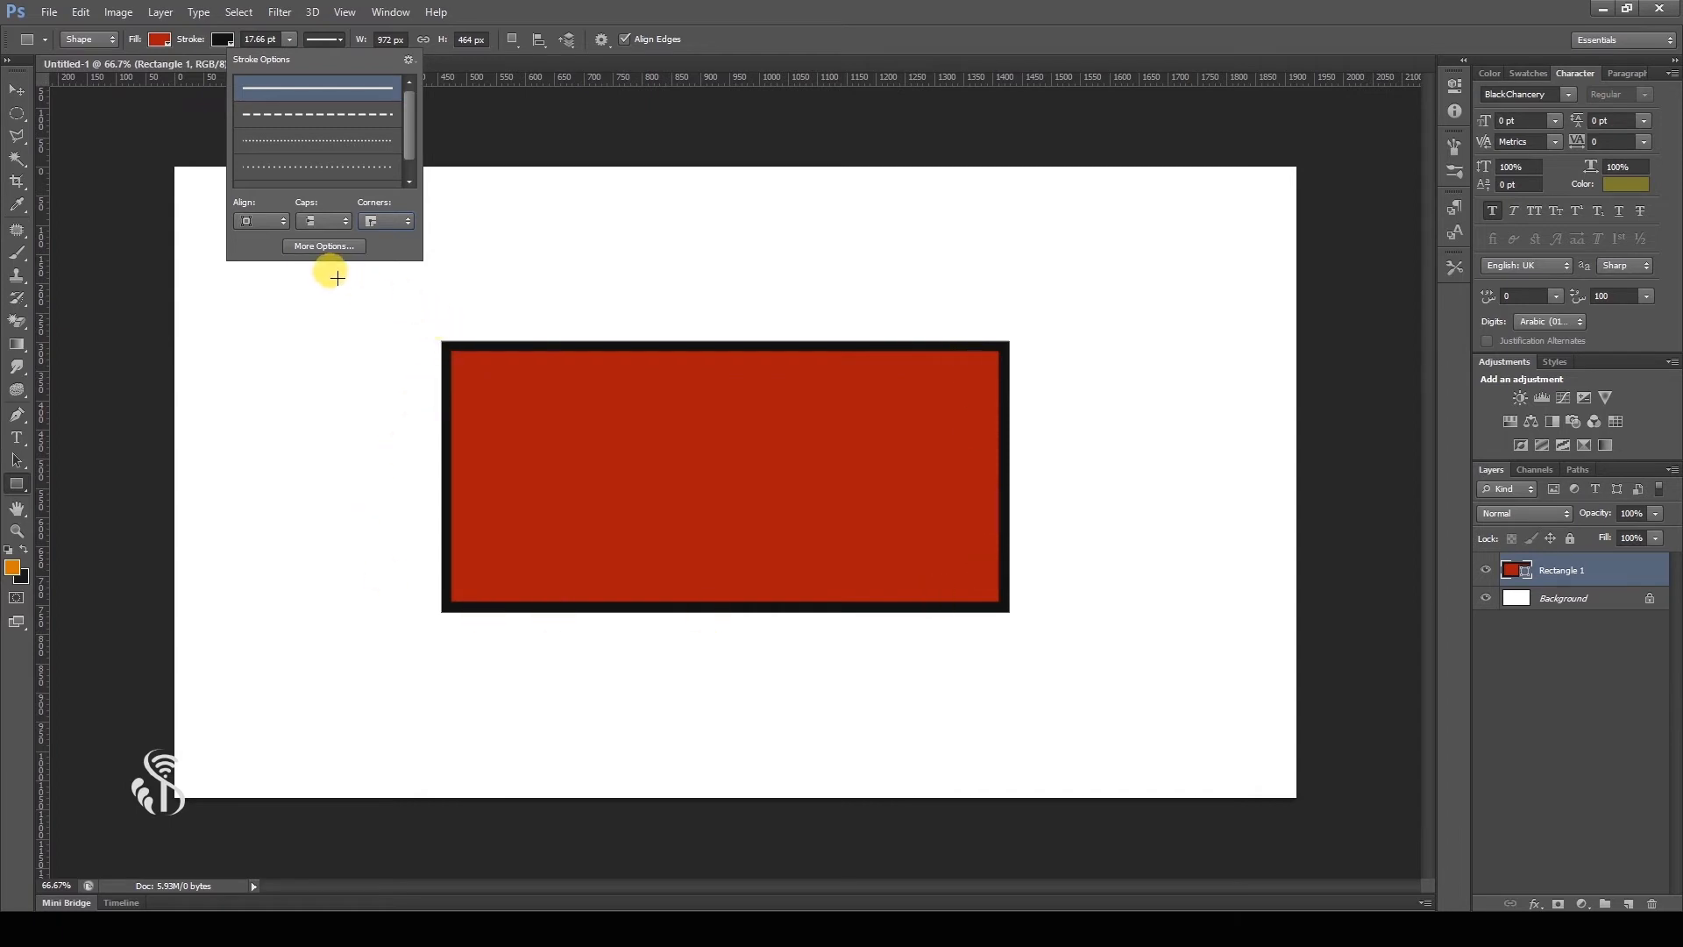
Step: Try centre and outside alignment for the rectangle's stroke, and restore the solid line preset
{"action": "left_click", "coordinate": [282, 222]}
{"action": "left_click", "coordinate": [281, 223]}
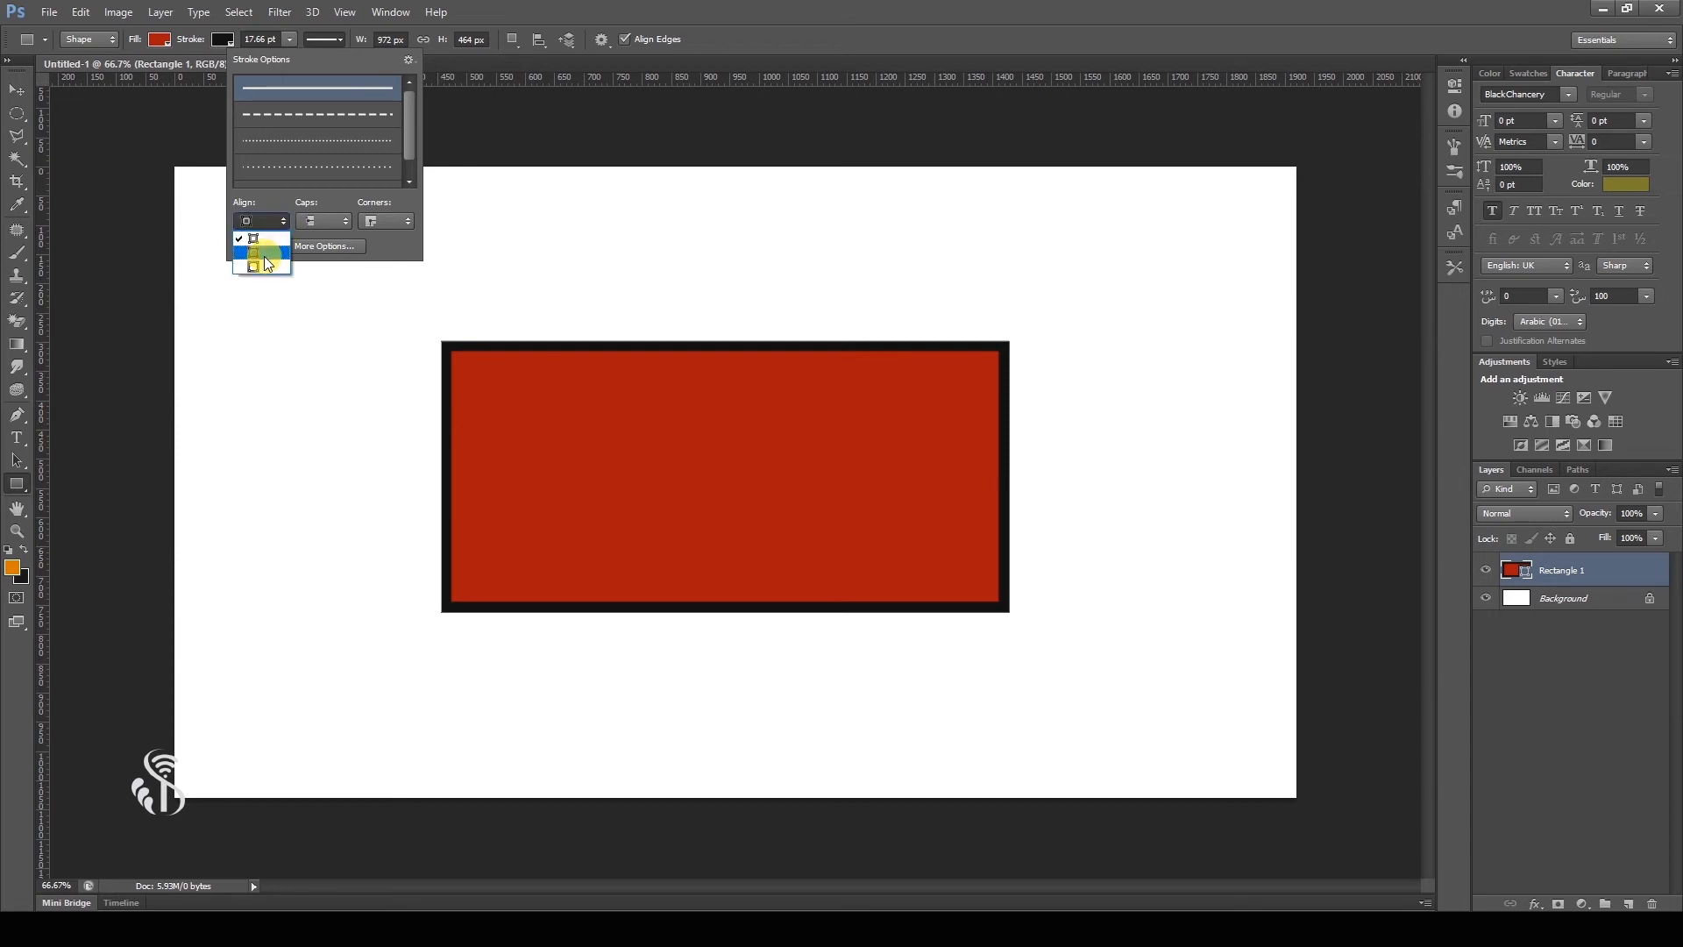
{"action": "left_click", "coordinate": [264, 255]}
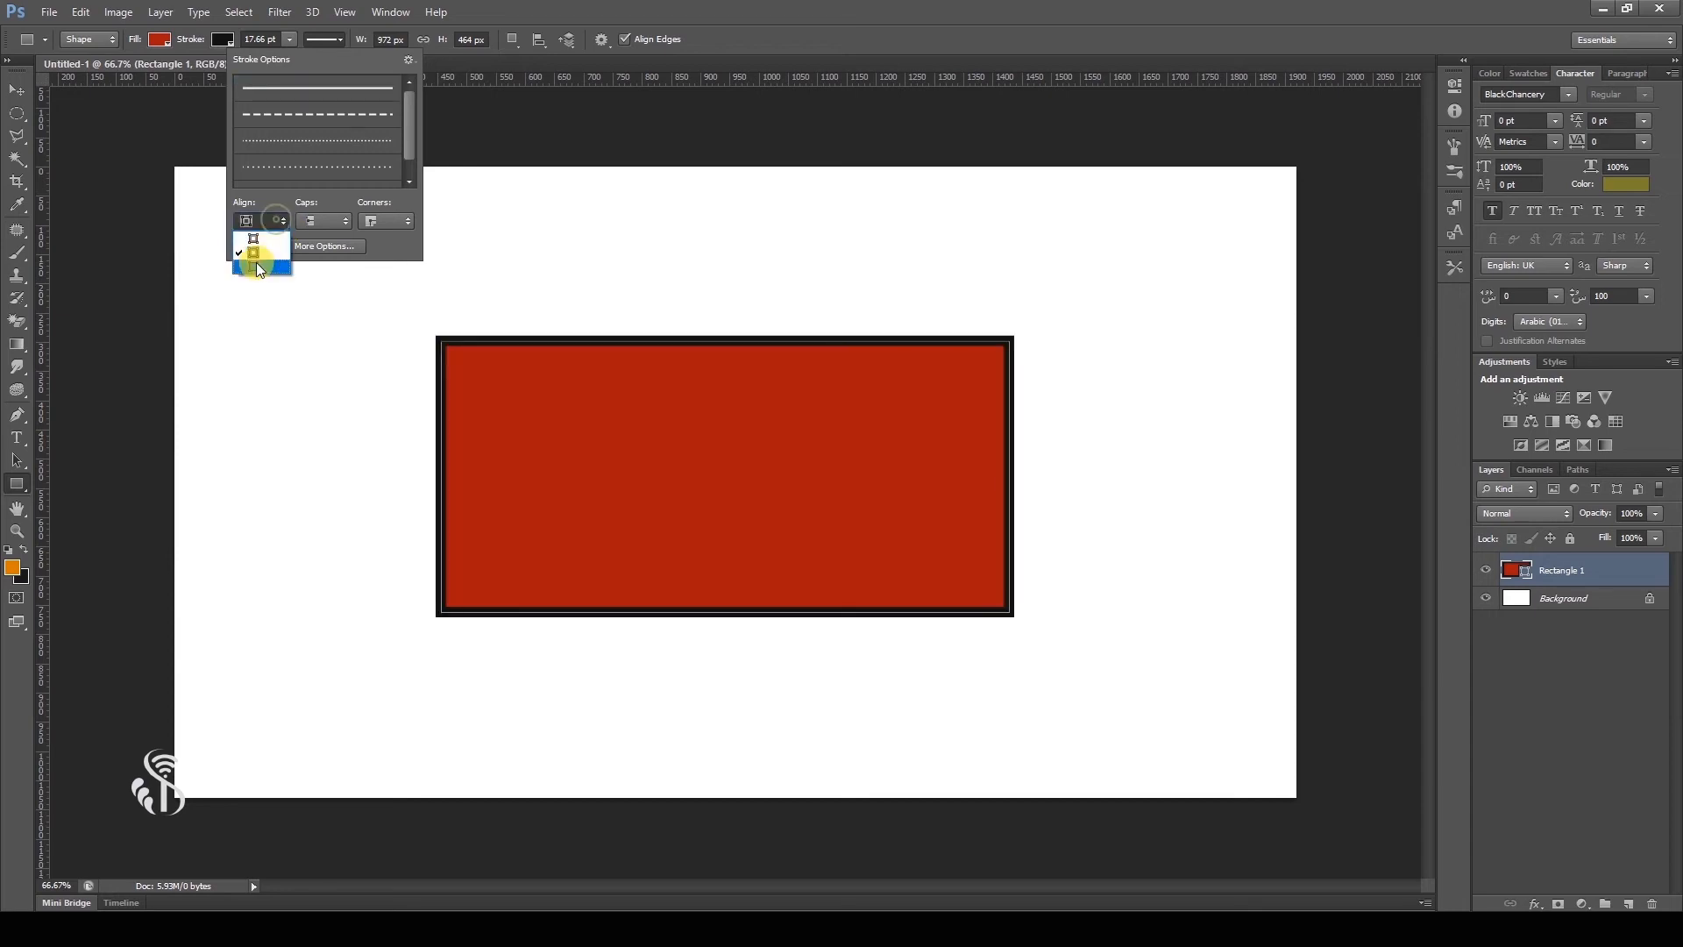
{"action": "left_click", "coordinate": [256, 263]}
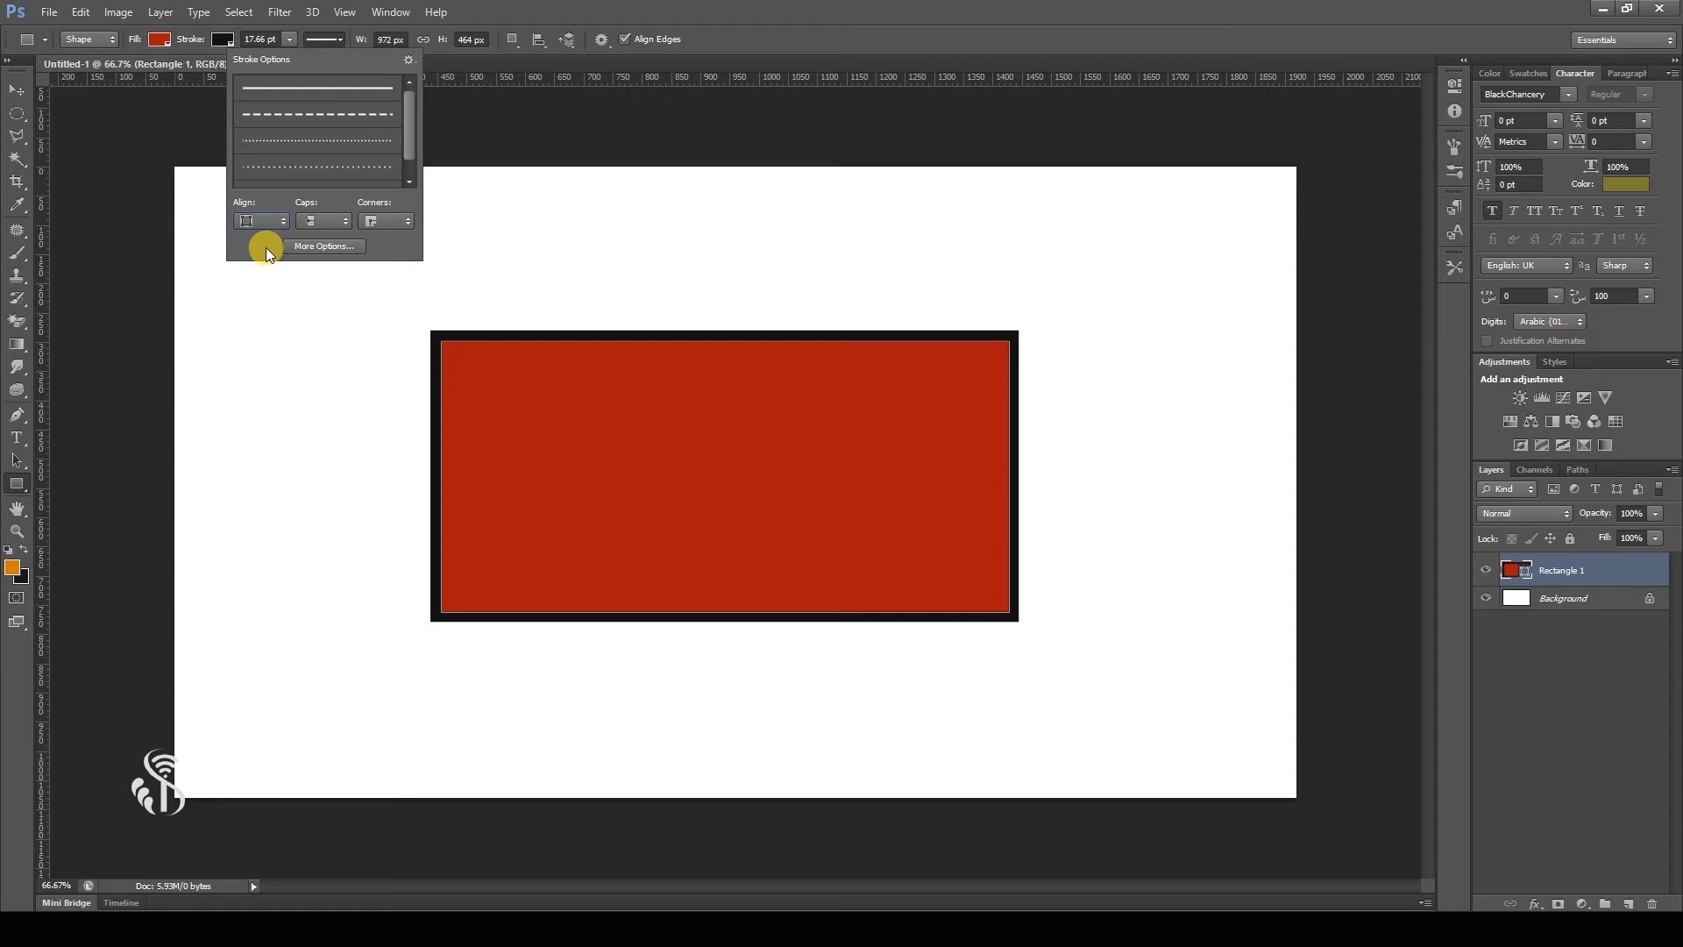
{"action": "left_click", "coordinate": [329, 93]}
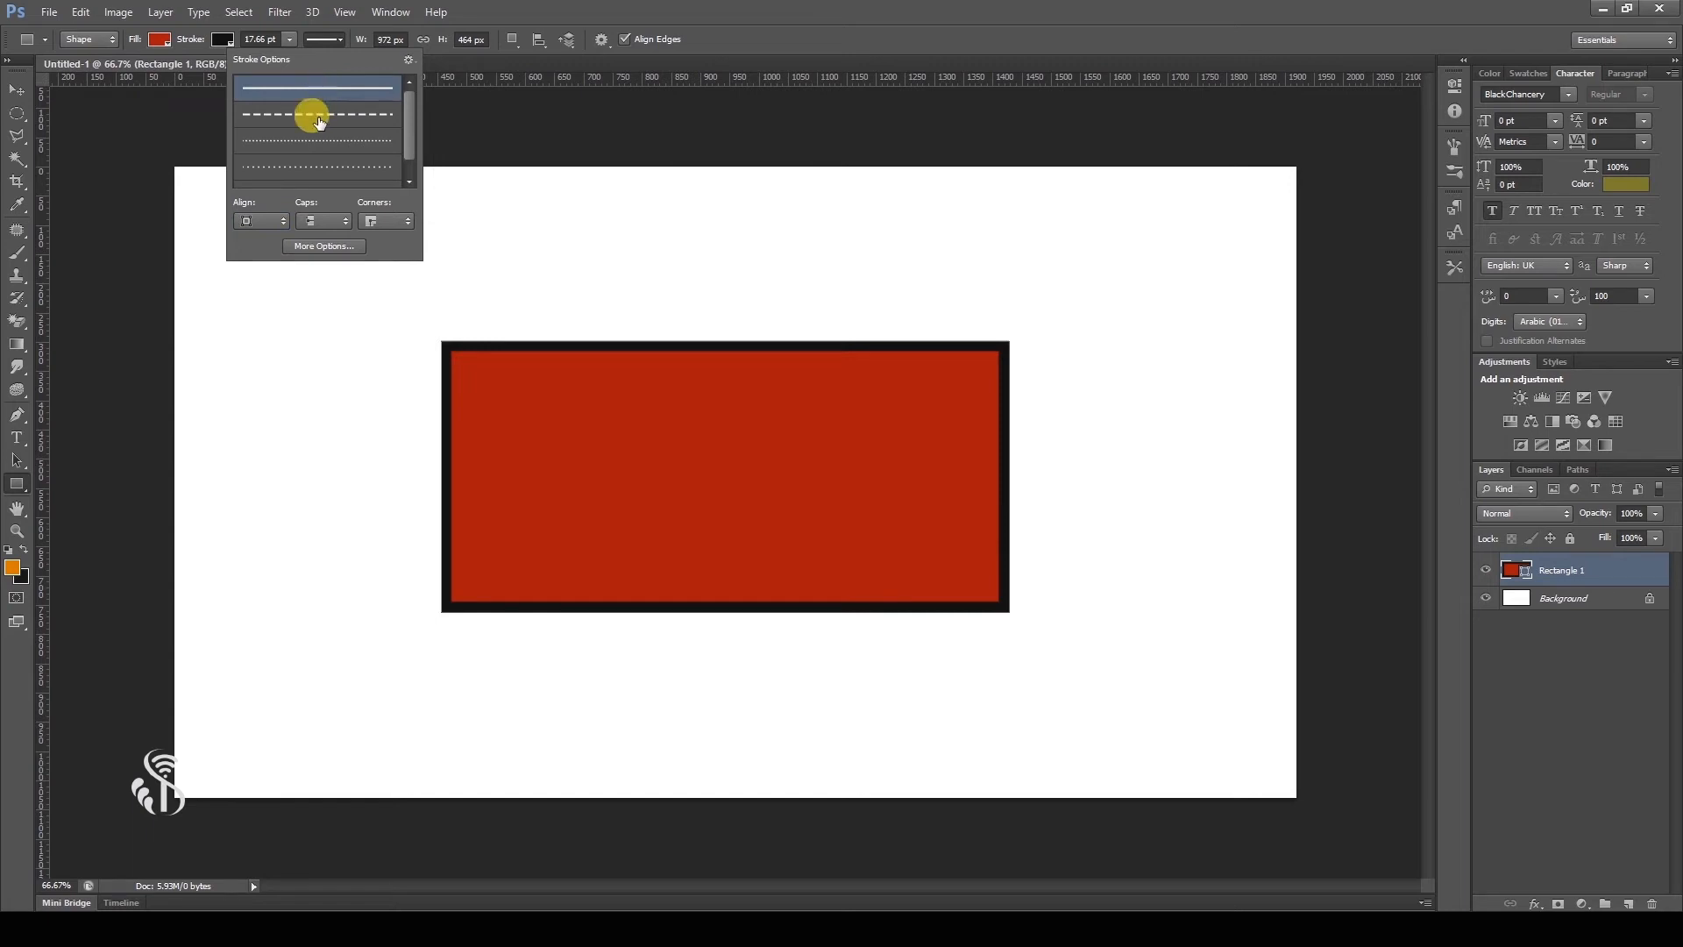
Step: Try the dashed line style on the rectangle's stroke and set it to the finely dotted style
{"action": "left_click", "coordinate": [319, 120]}
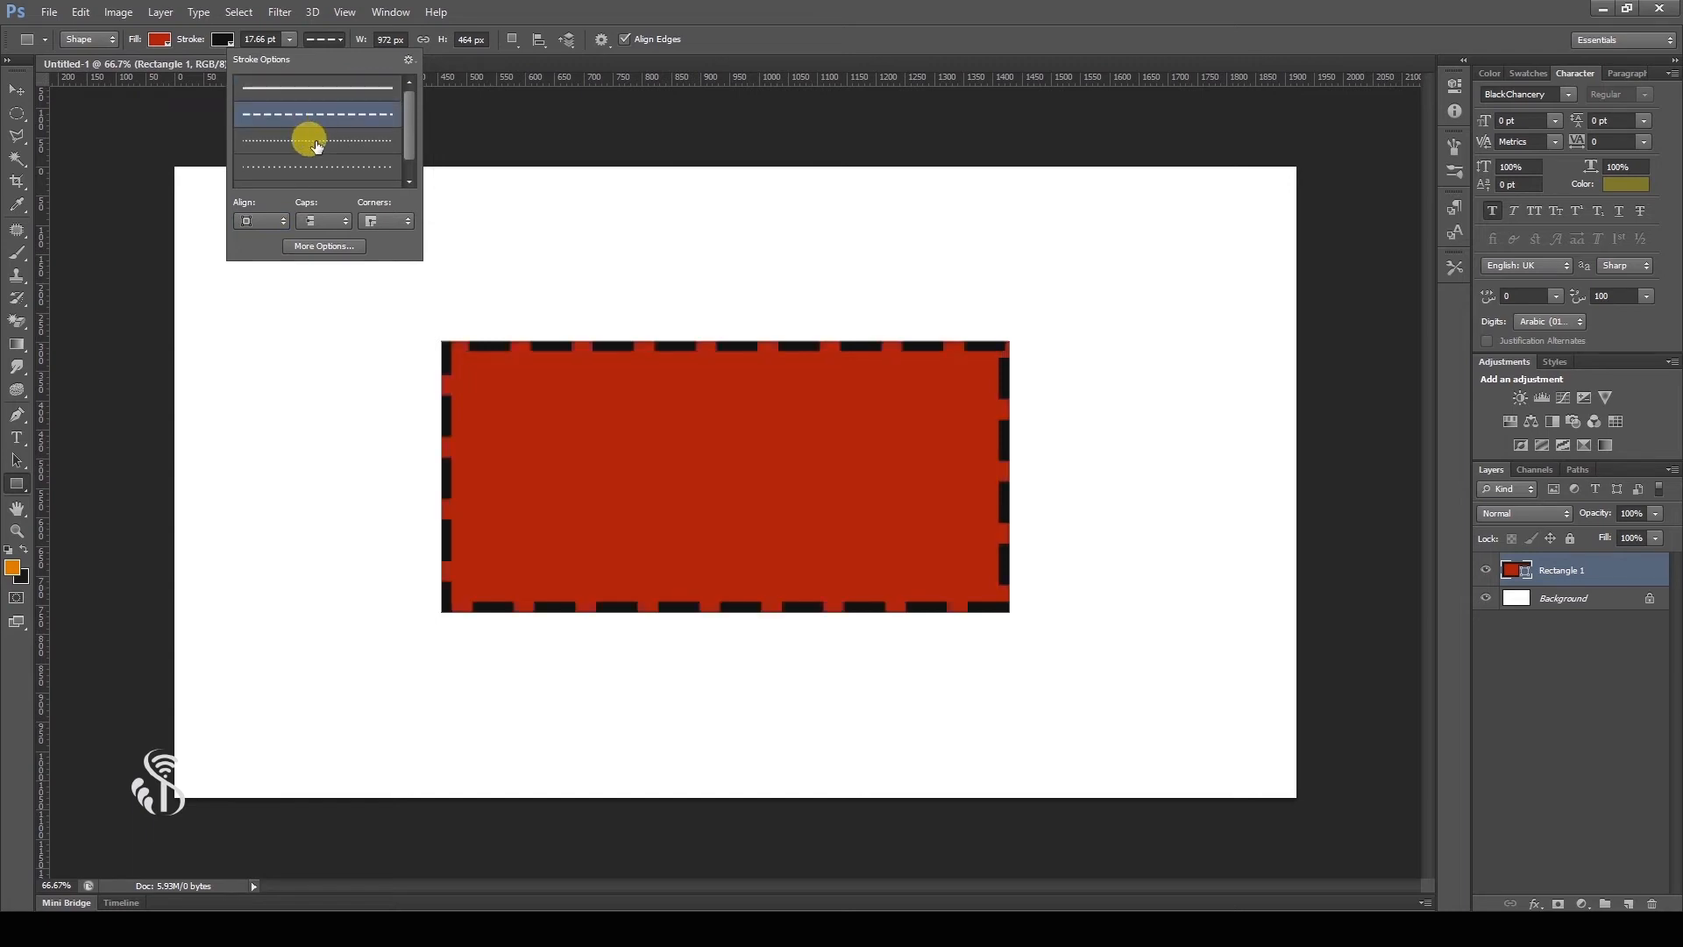
{"action": "left_click", "coordinate": [317, 143]}
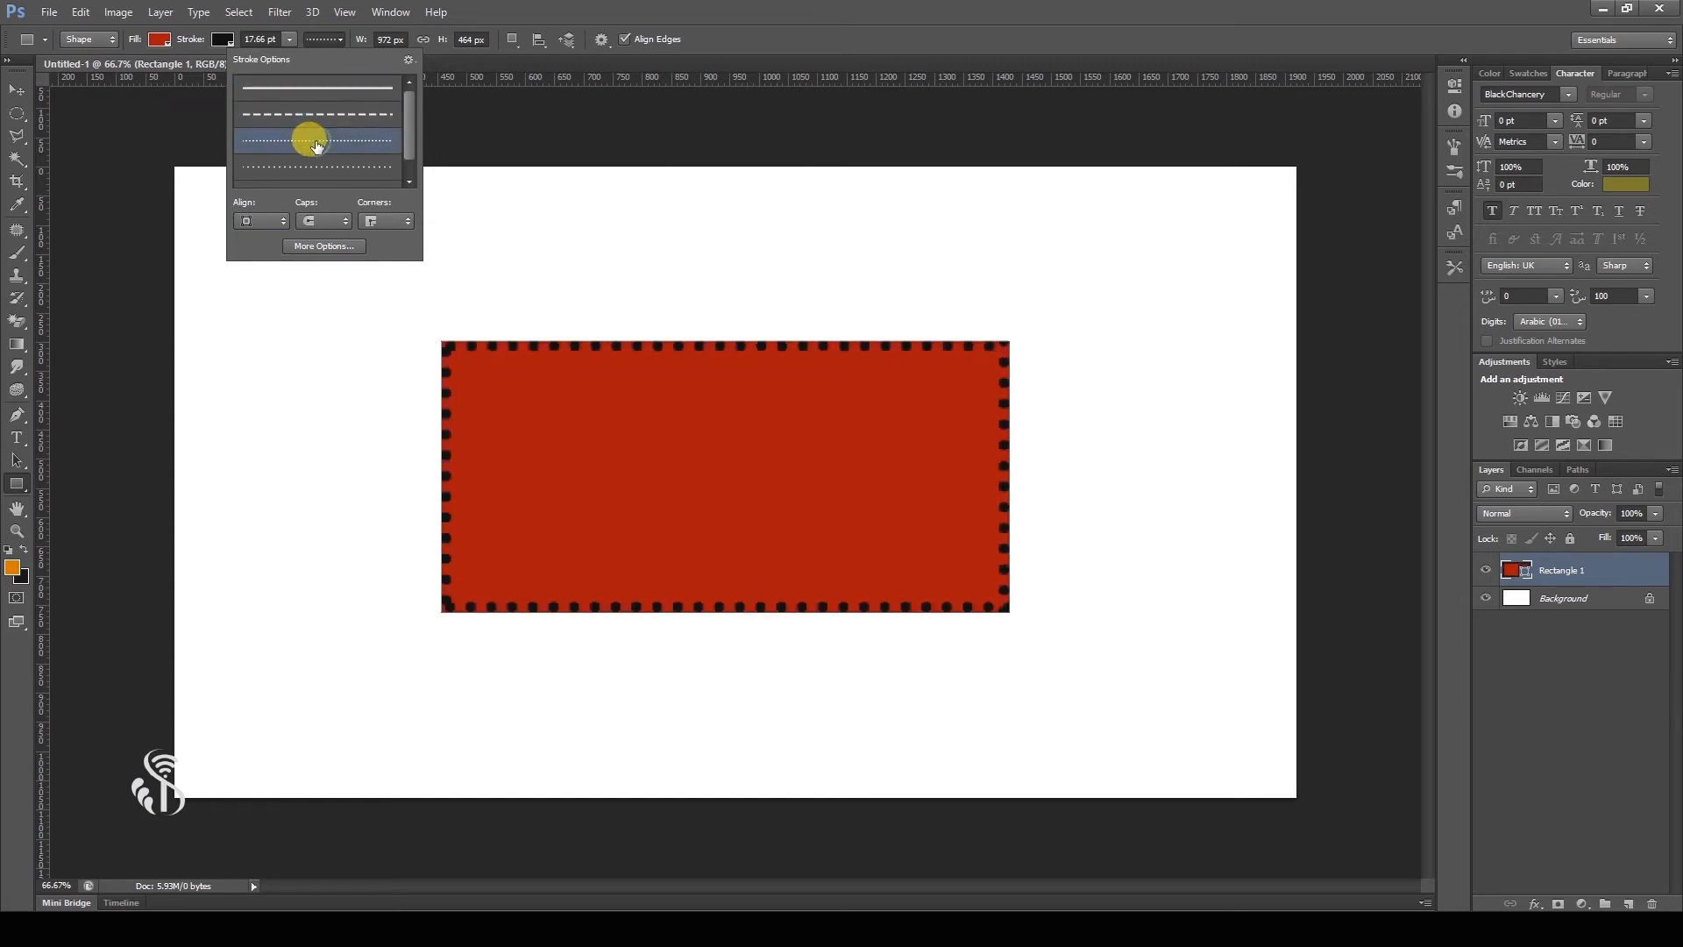
Step: Try the butt, round and square caps on the rectangle's dotted stroke, and return it to round caps
{"action": "left_click", "coordinate": [333, 223]}
{"action": "left_click", "coordinate": [323, 238]}
{"action": "left_click", "coordinate": [323, 221]}
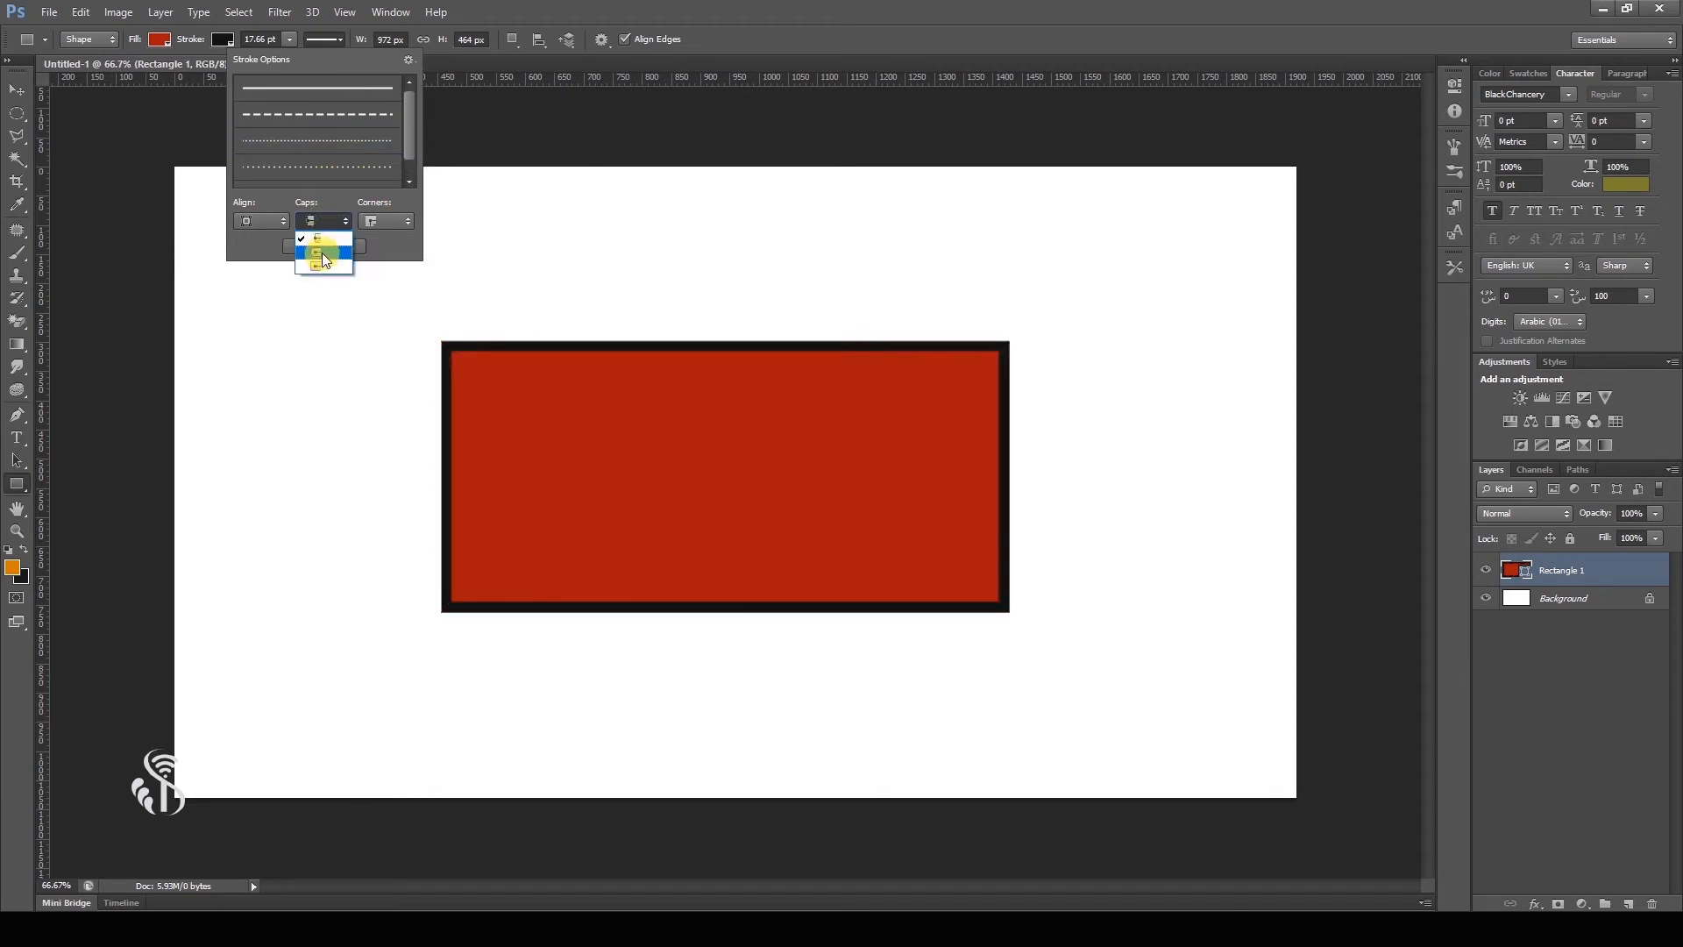
{"action": "left_click", "coordinate": [322, 255]}
{"action": "left_click", "coordinate": [324, 266]}
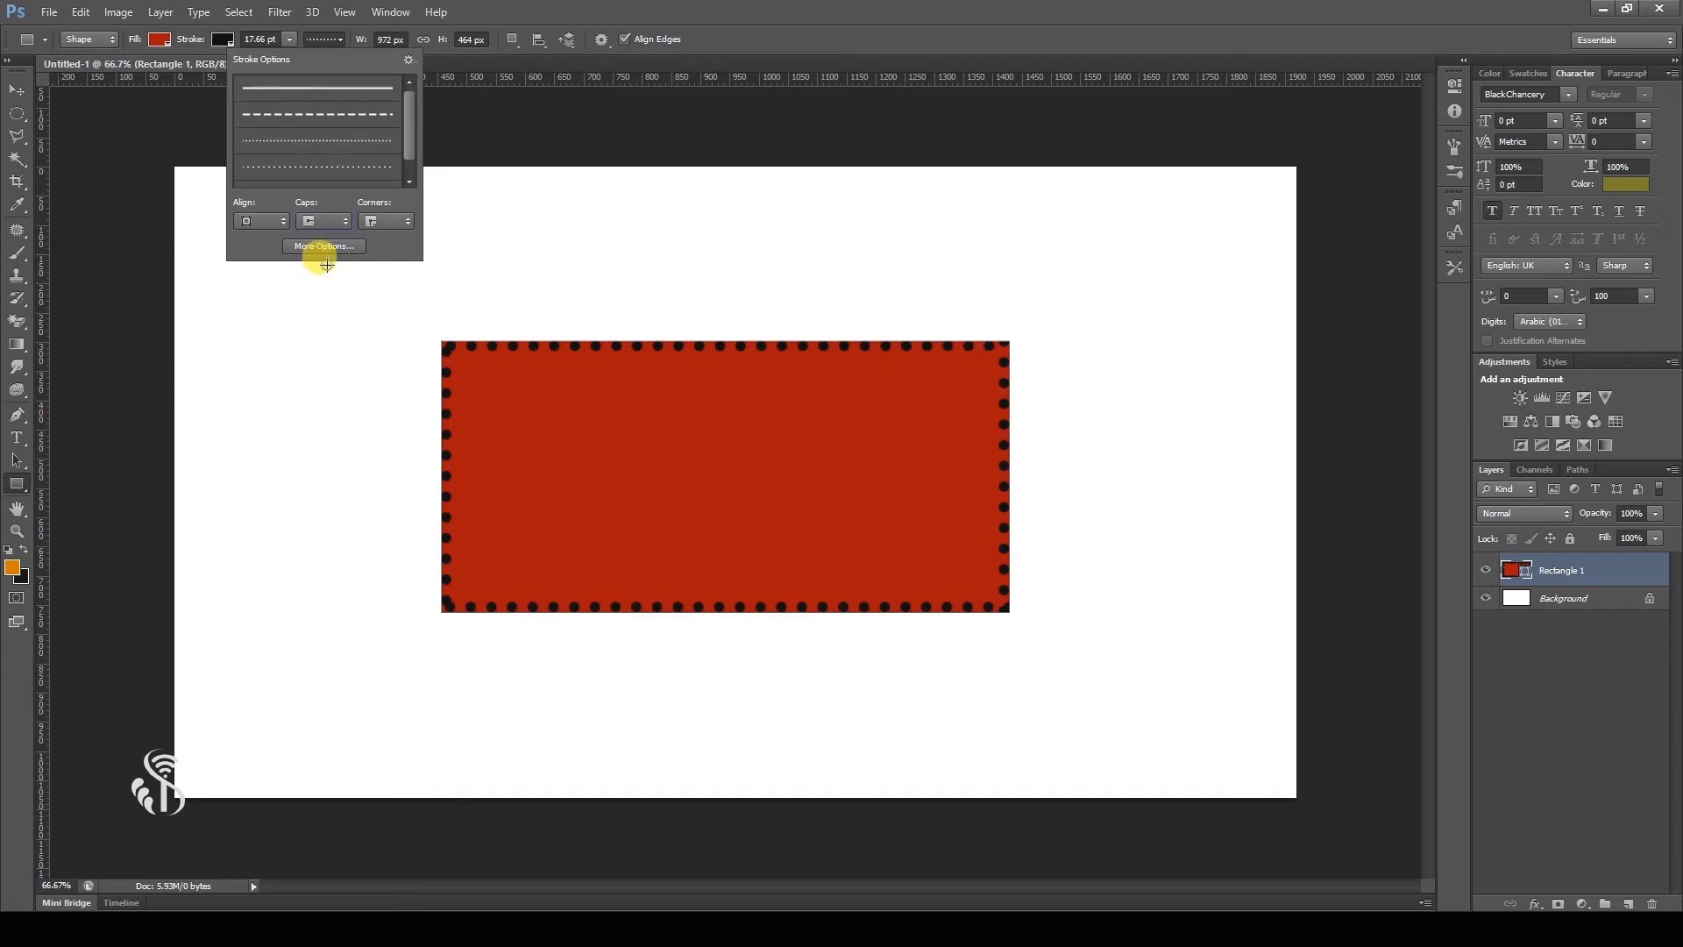
{"action": "left_click", "coordinate": [334, 221]}
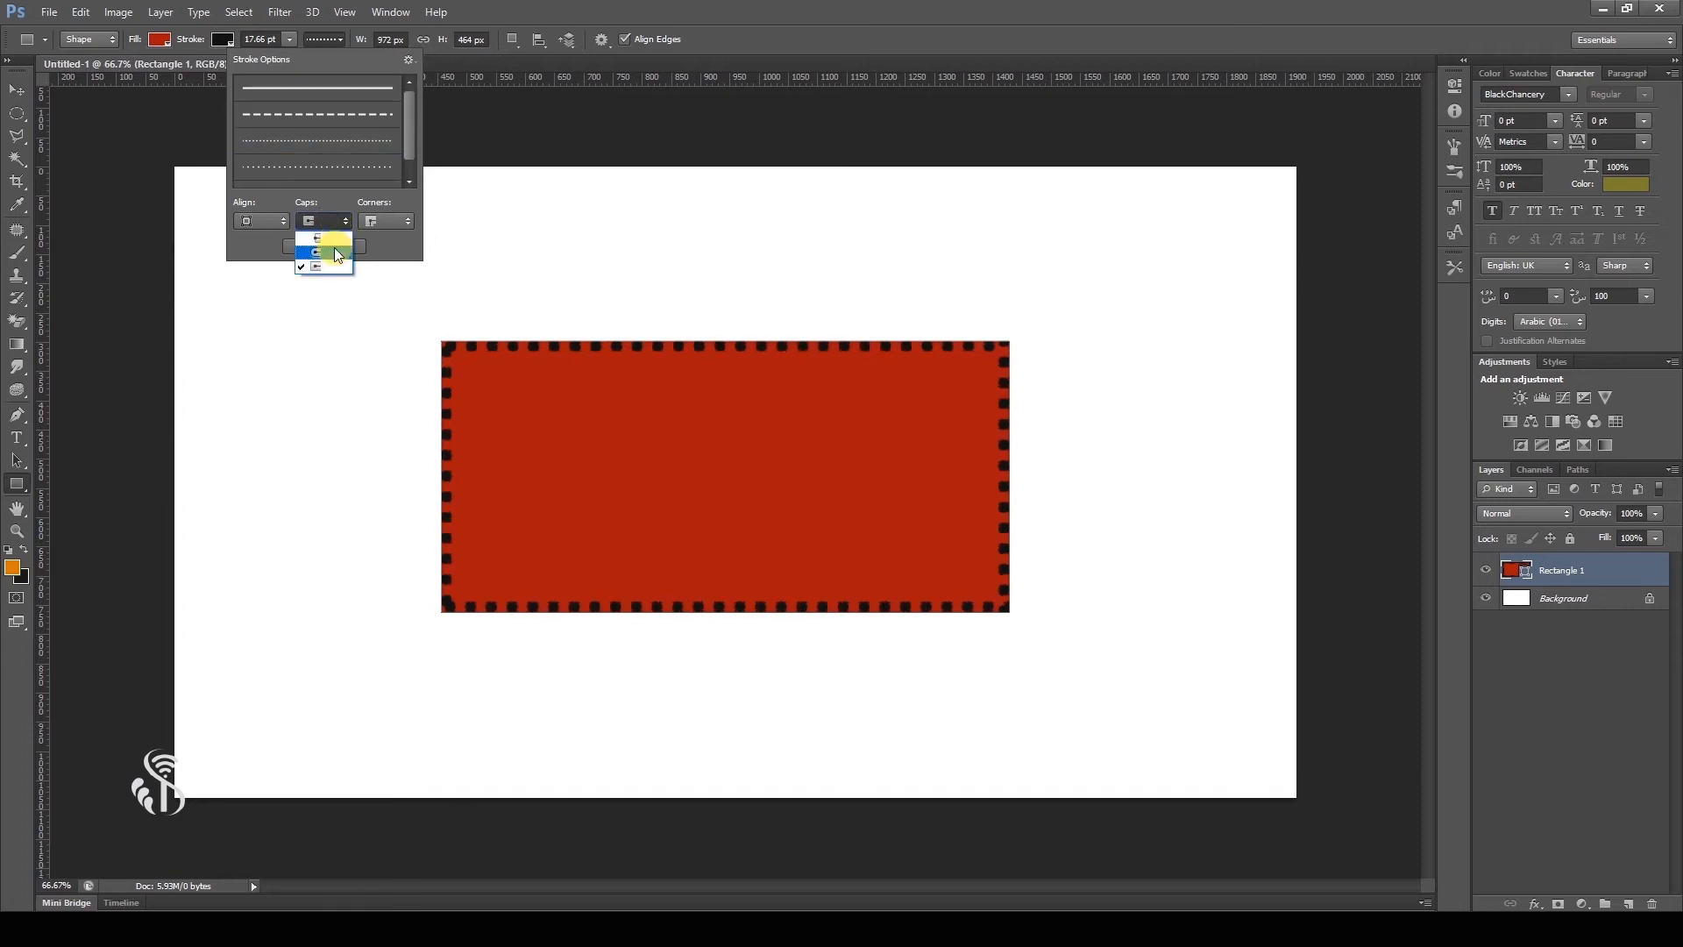
{"action": "left_click", "coordinate": [326, 254]}
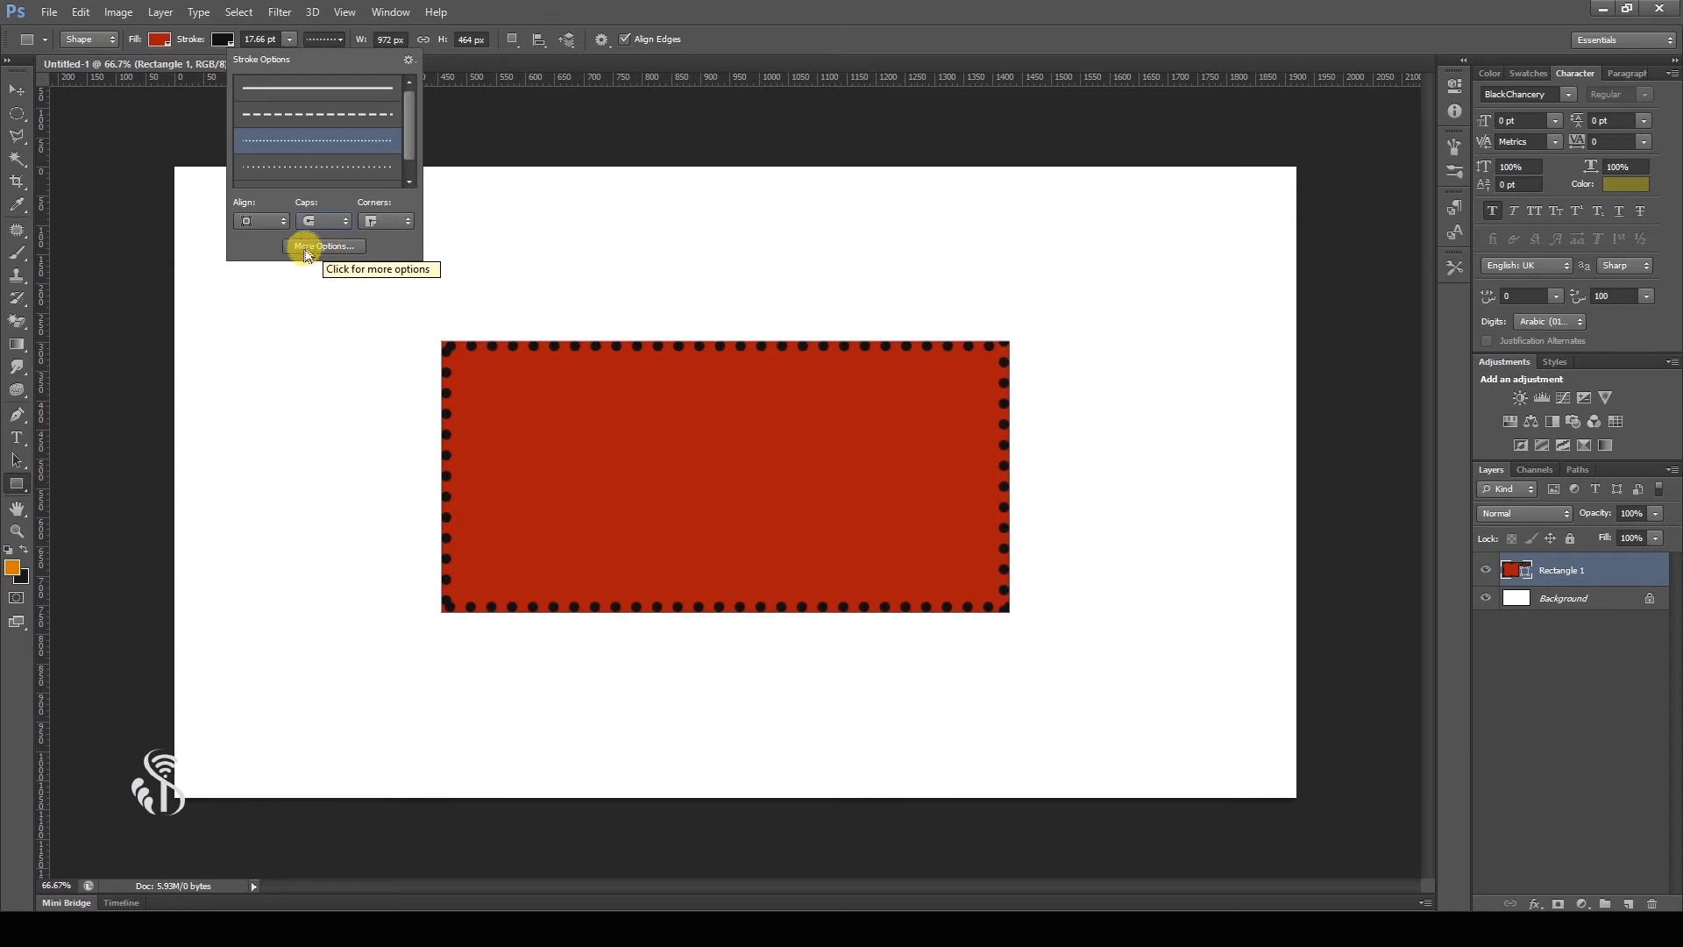
Step: Try a custom dashed stroke on the rectangle with a first dash of 3 and a first gap of 5
{"action": "left_click", "coordinate": [315, 247]}
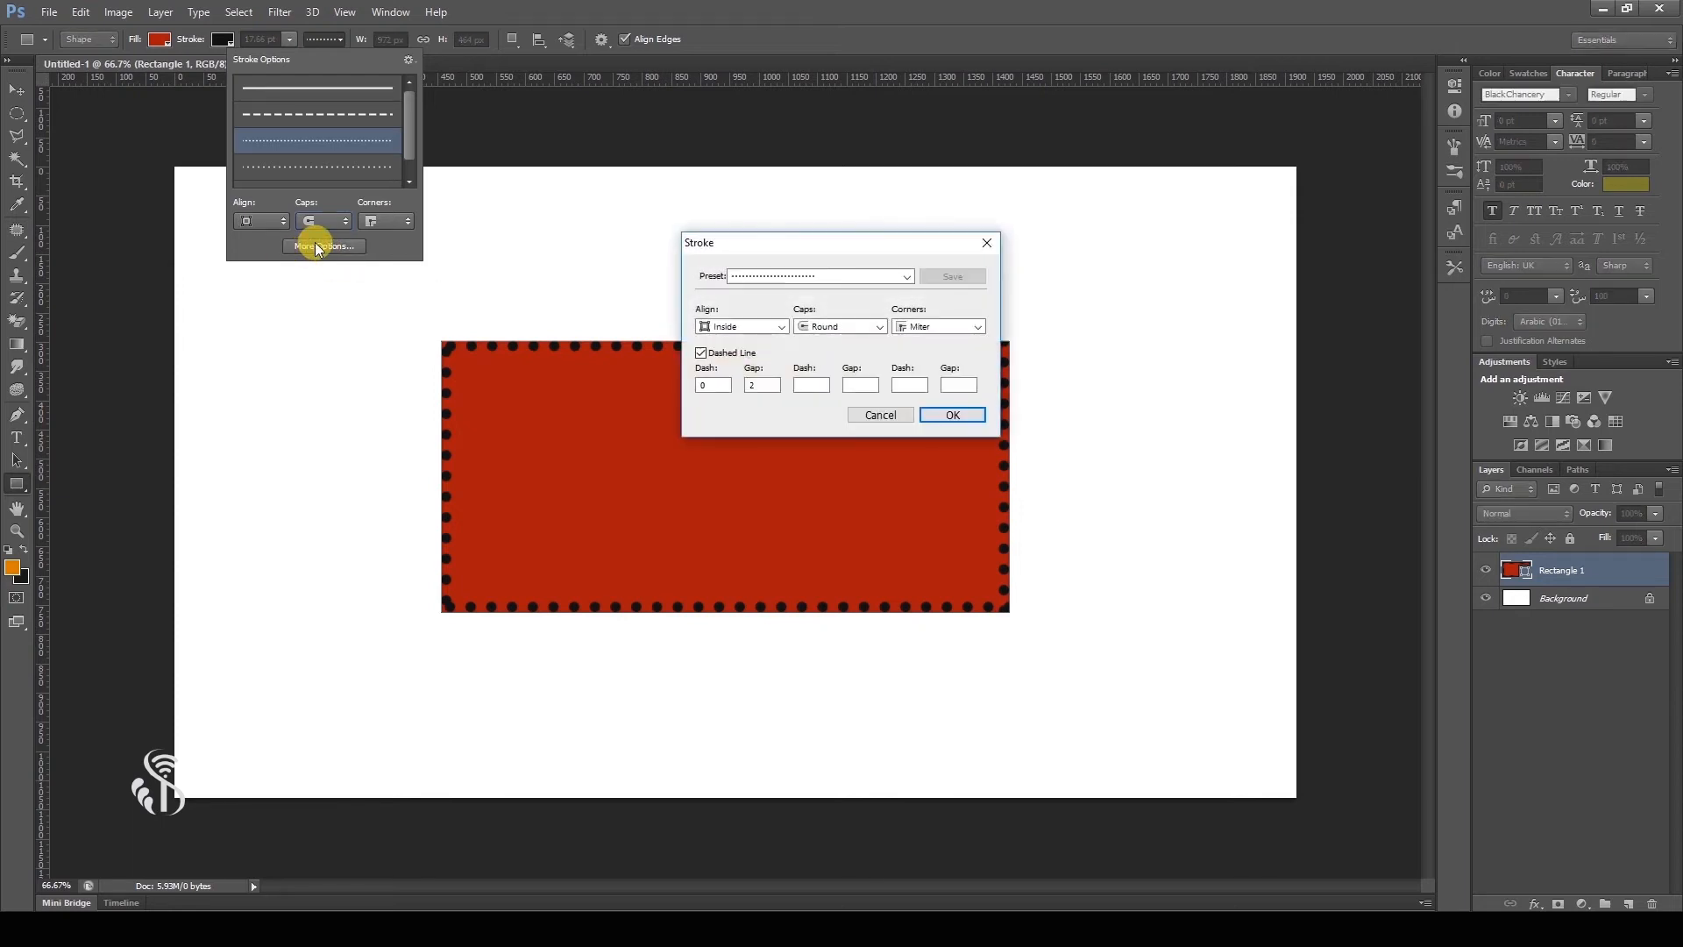
{"action": "double_click", "coordinate": [714, 386]}
{"action": "type", "text": "3"}
{"action": "left_click", "coordinate": [777, 389]}
{"action": "left_click_drag", "start_coordinate": [777, 390], "coordinate": [709, 387]}
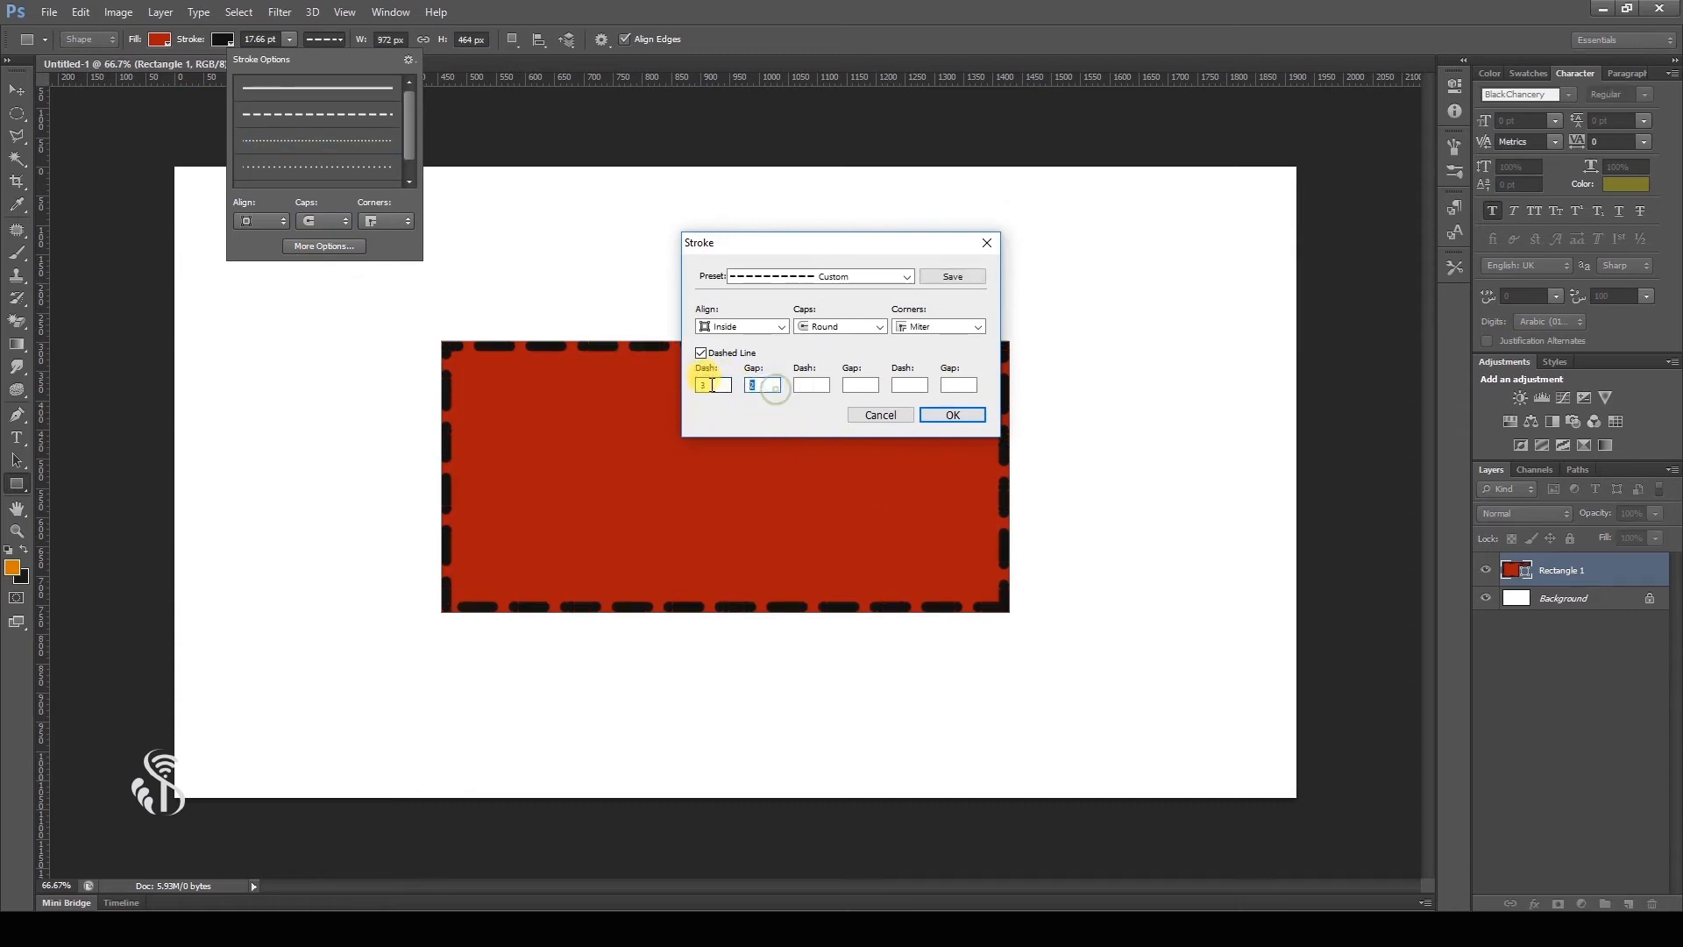
{"action": "type", "text": "5"}
Step: Extend the custom stroke pattern with a second and a third pair, each with dash 3 and gap 6
{"action": "left_click", "coordinate": [821, 386]}
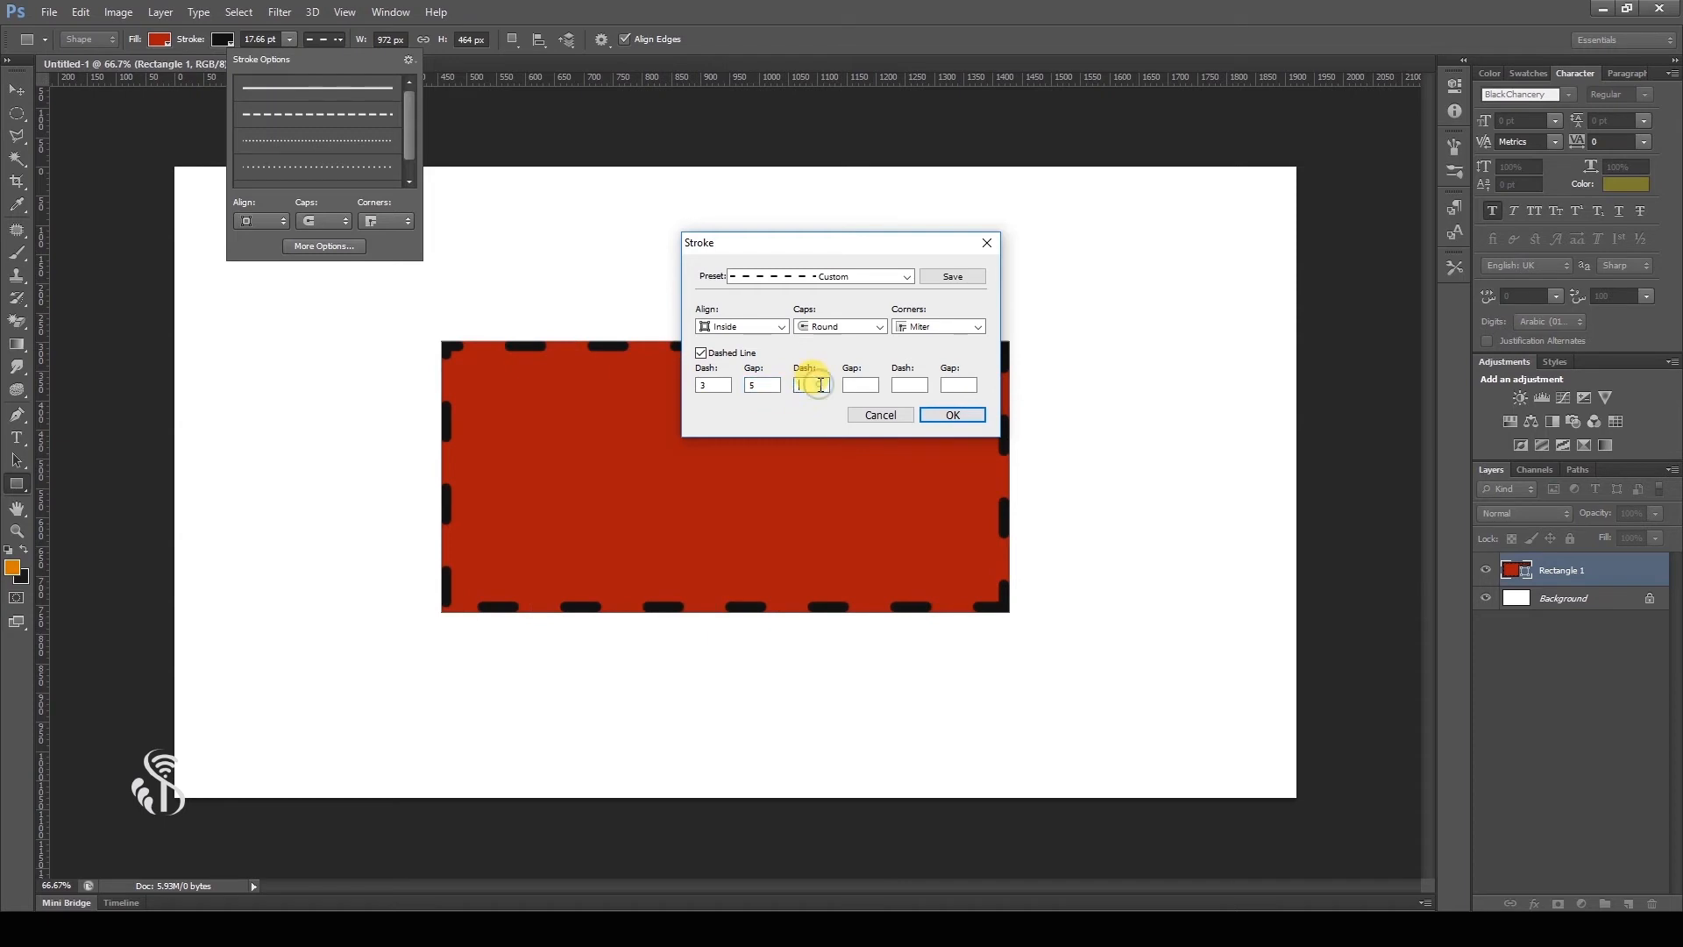
{"action": "type", "text": "3"}
{"action": "left_click", "coordinate": [856, 386]}
{"action": "type", "text": "6"}
{"action": "left_click", "coordinate": [908, 386]}
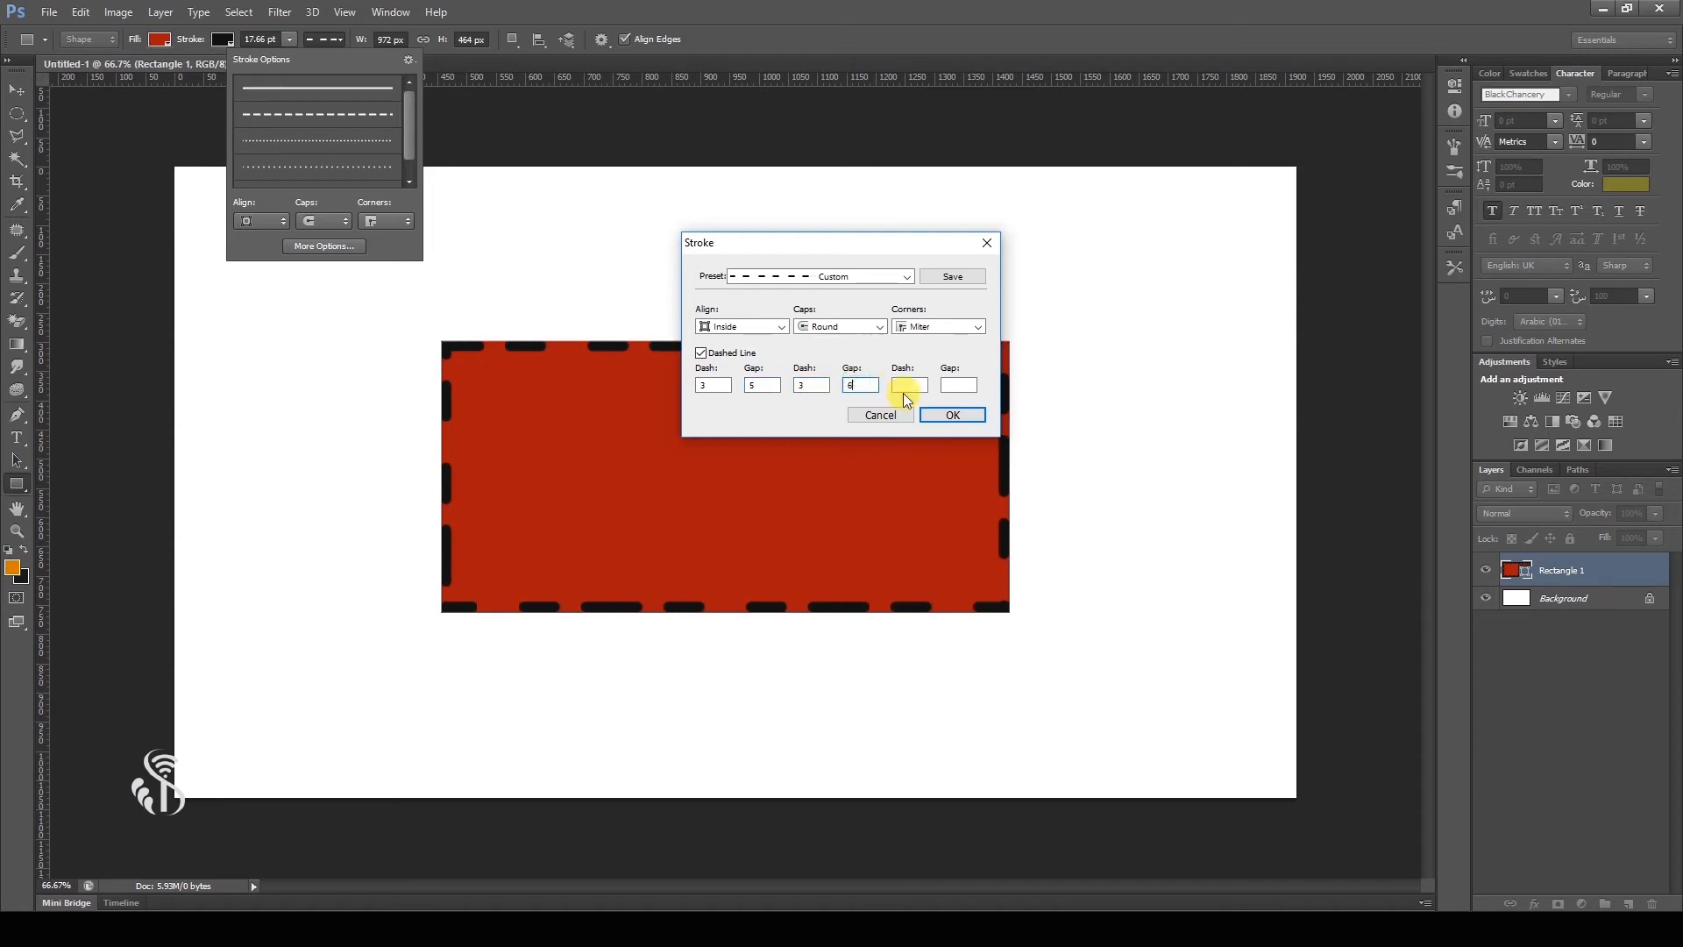
{"action": "type", "text": "3"}
{"action": "left_click", "coordinate": [955, 386]}
{"action": "type", "text": "6"}
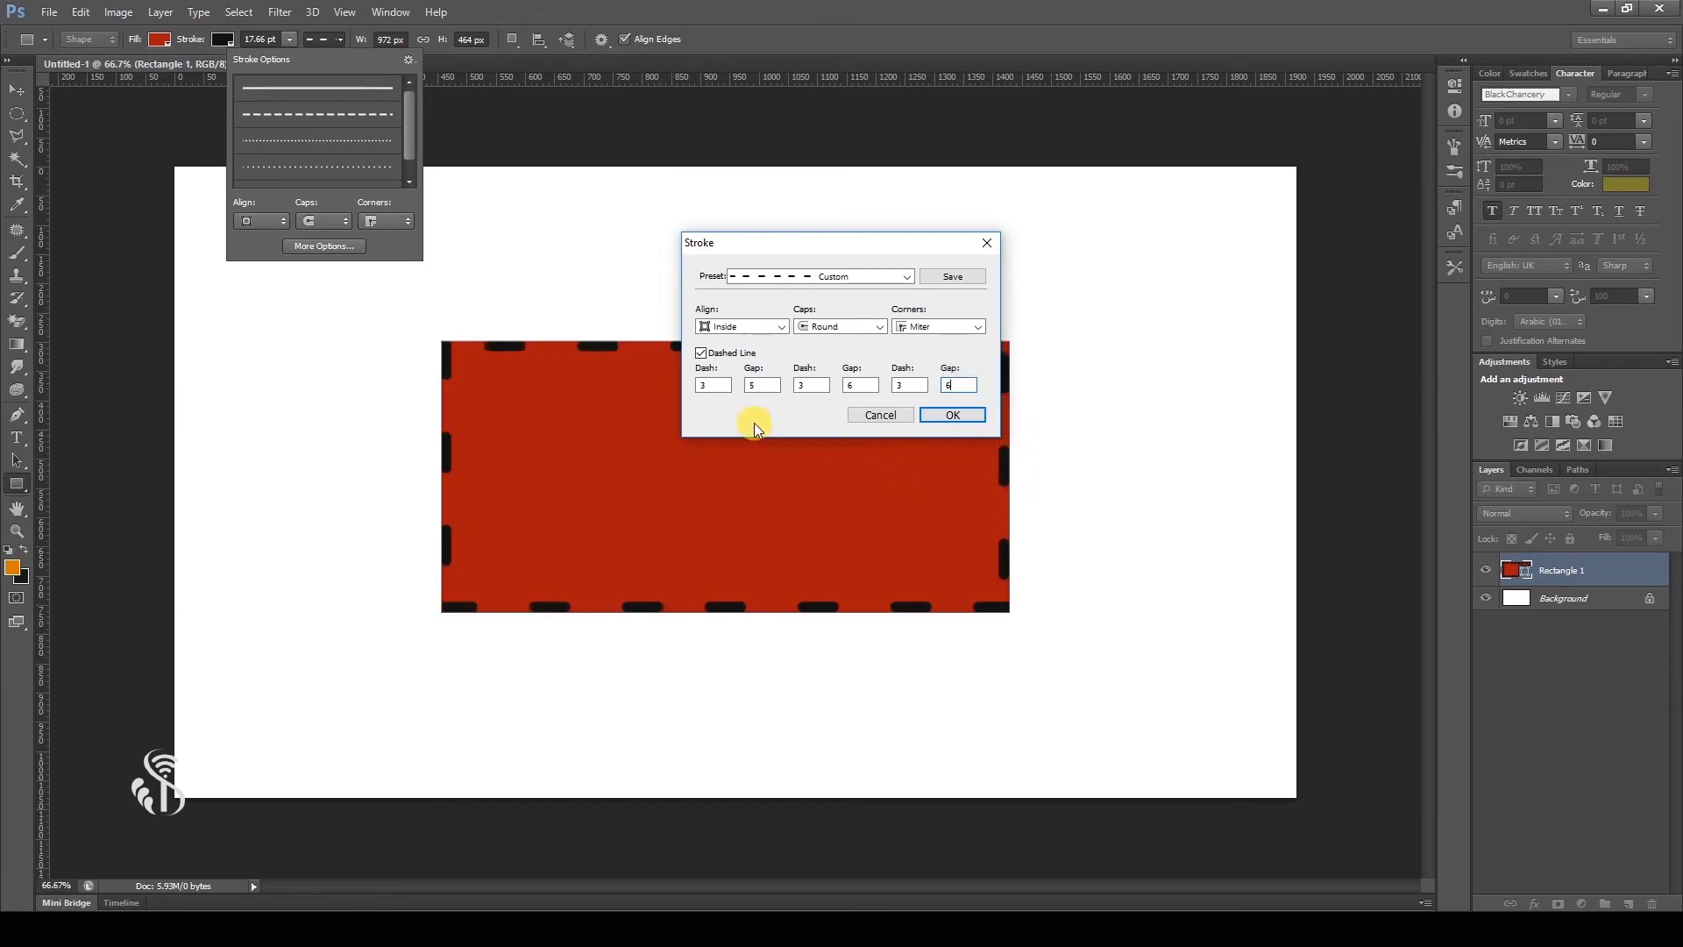
Step: Try the widely spaced dotted stroke preset, and apply the dashed preset with dash 4 and gap 2
{"action": "left_click", "coordinate": [907, 277]}
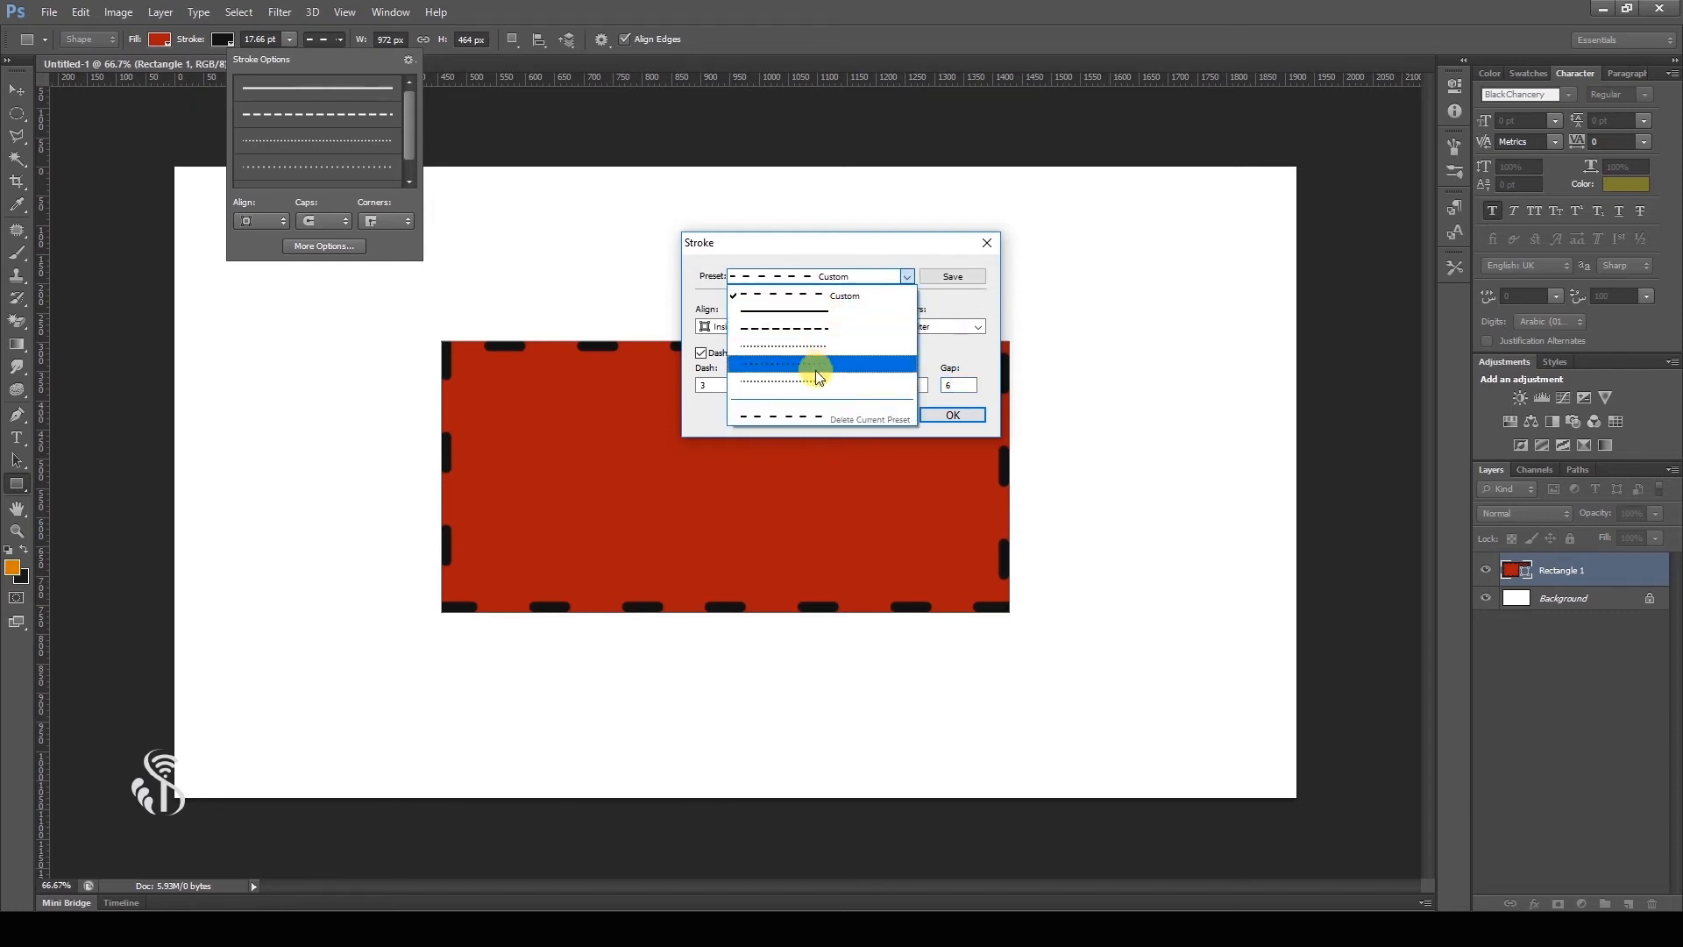
{"action": "left_click", "coordinate": [814, 371]}
{"action": "left_click", "coordinate": [908, 277]}
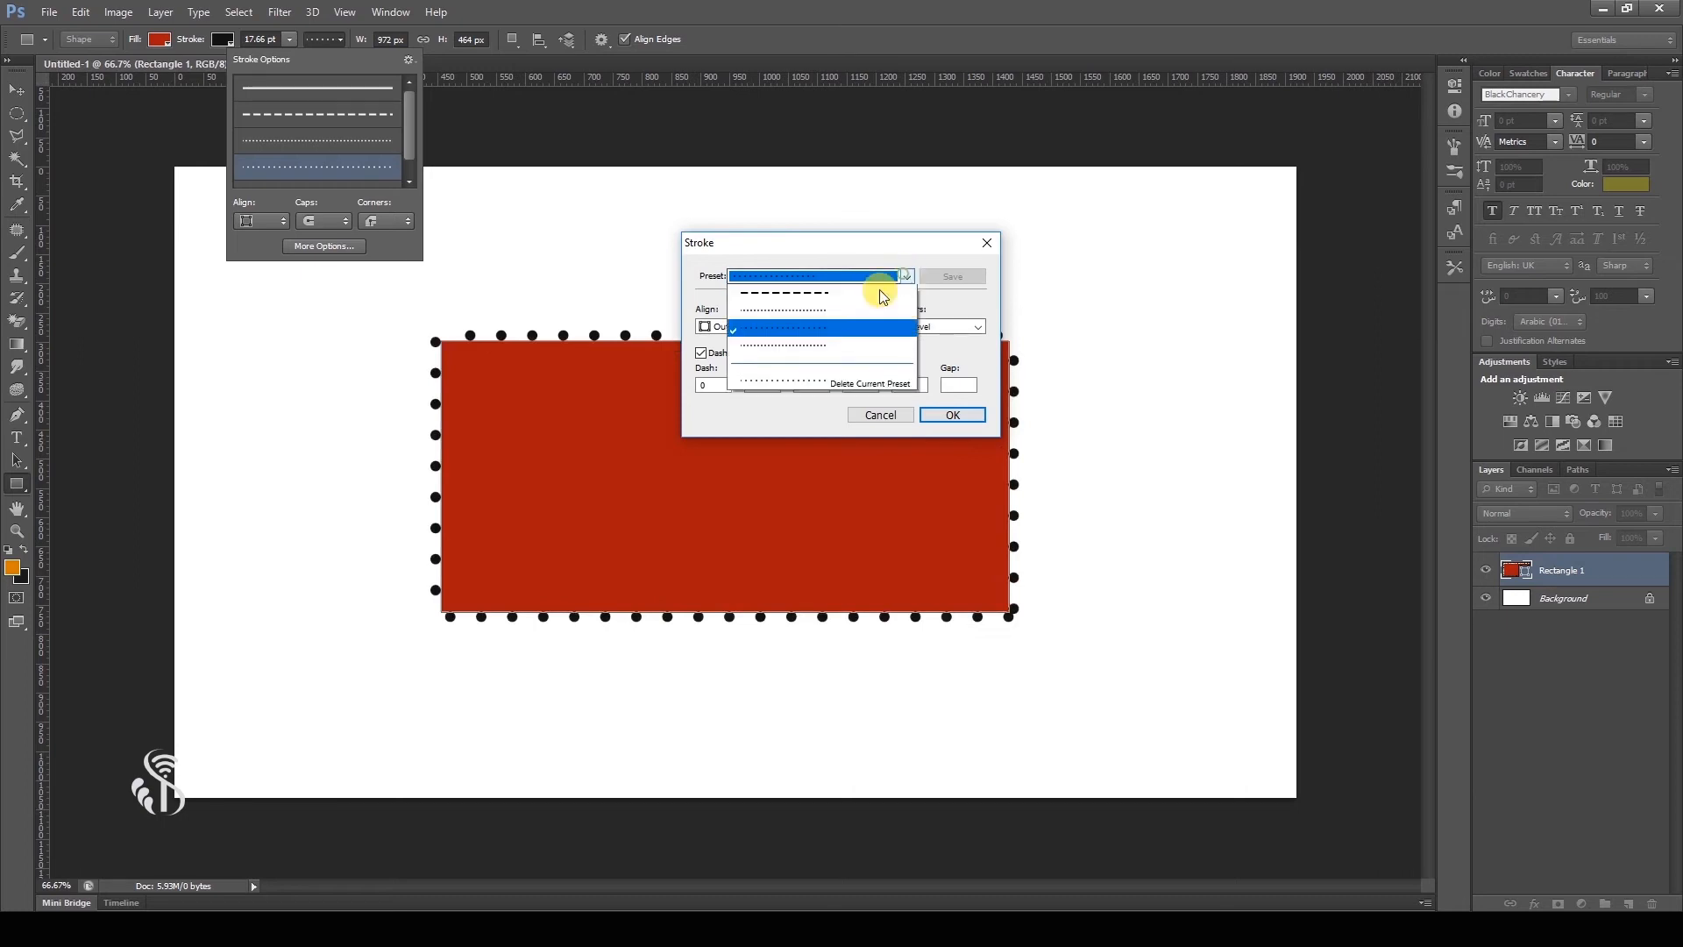
{"action": "left_click", "coordinate": [806, 310]}
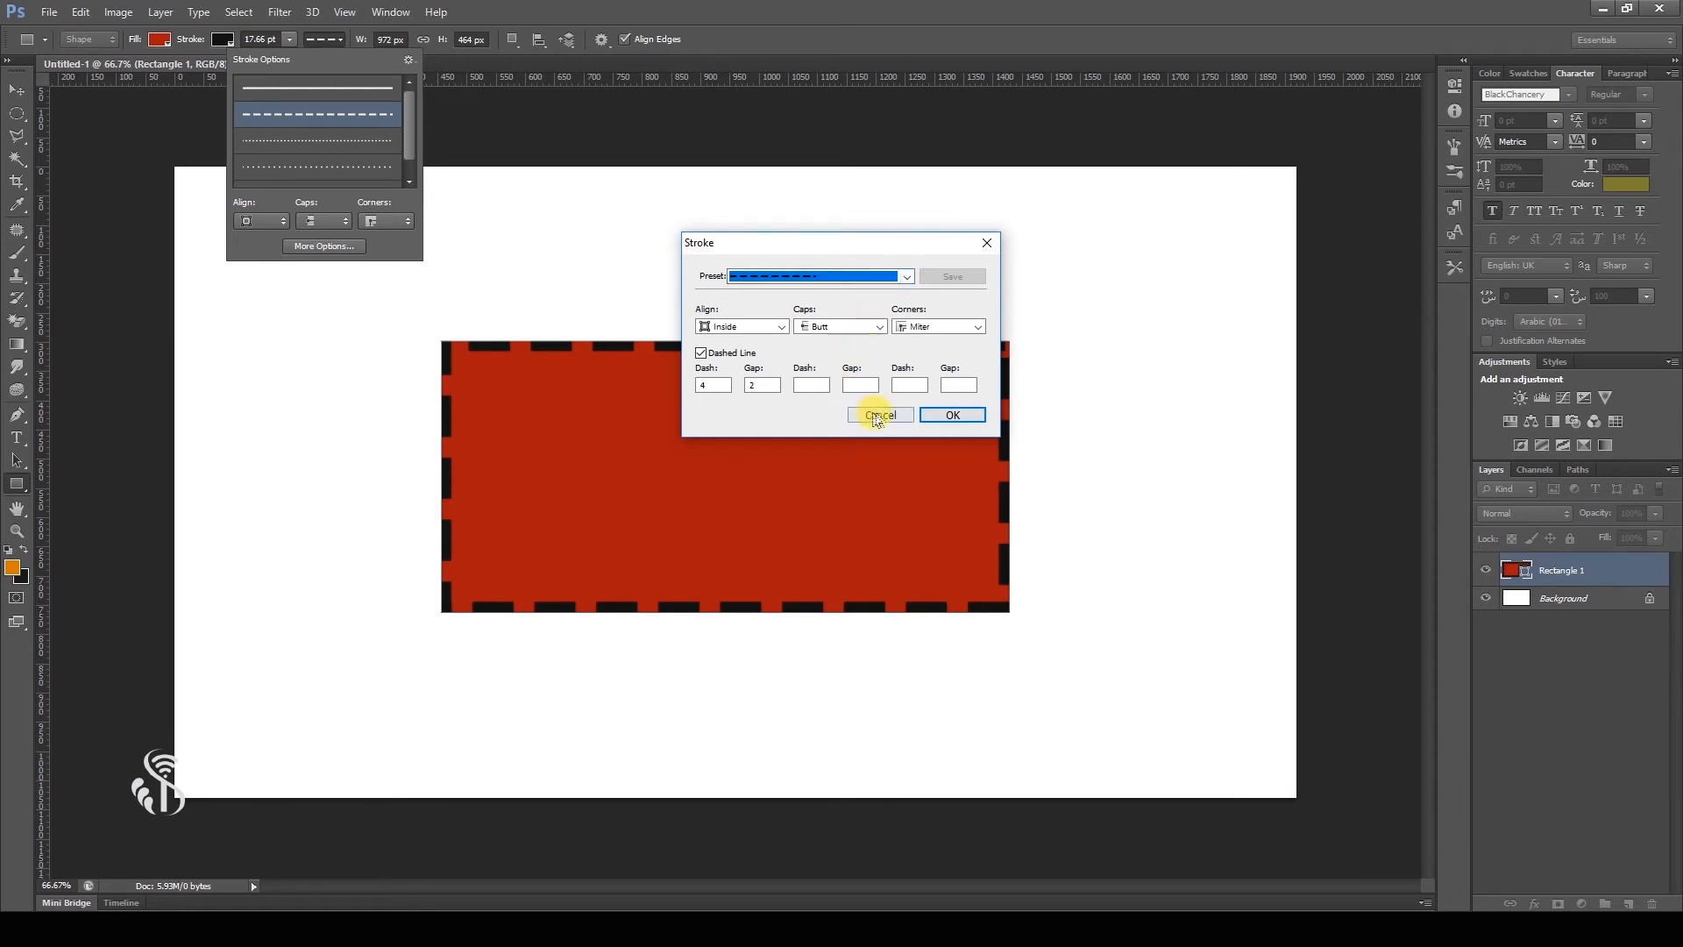
{"action": "left_click", "coordinate": [944, 413]}
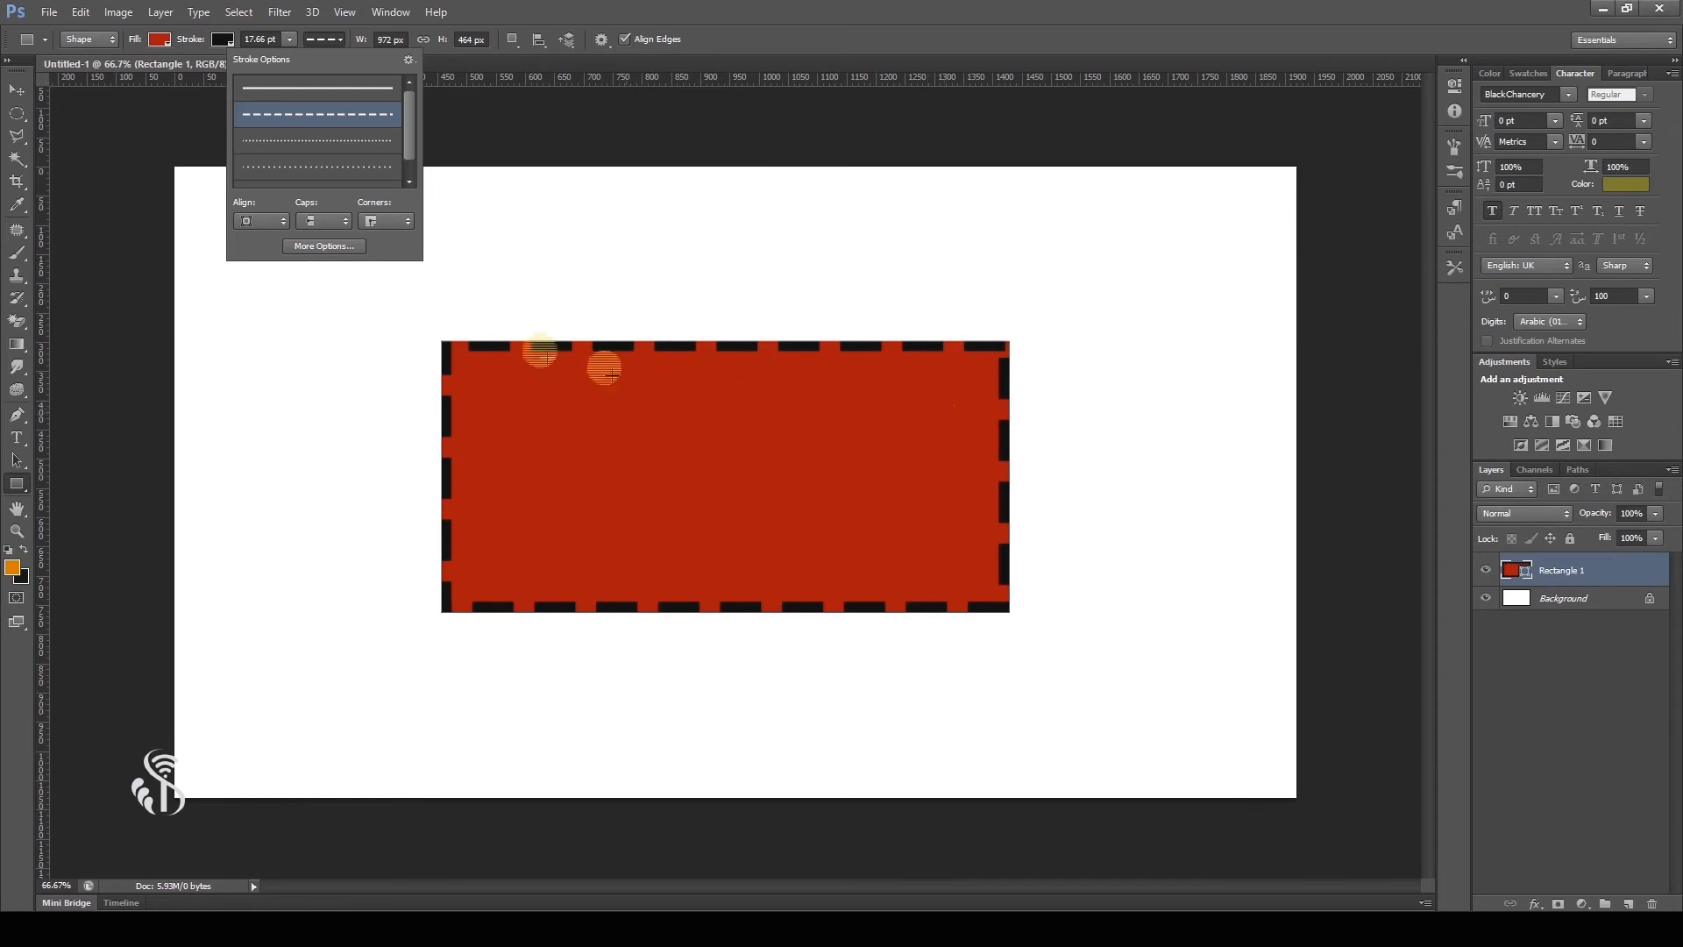
Step: Set the rectangle's stroke to outside alignment with round caps and round corners, and open the detailed stroke settings
{"action": "left_click", "coordinate": [403, 226]}
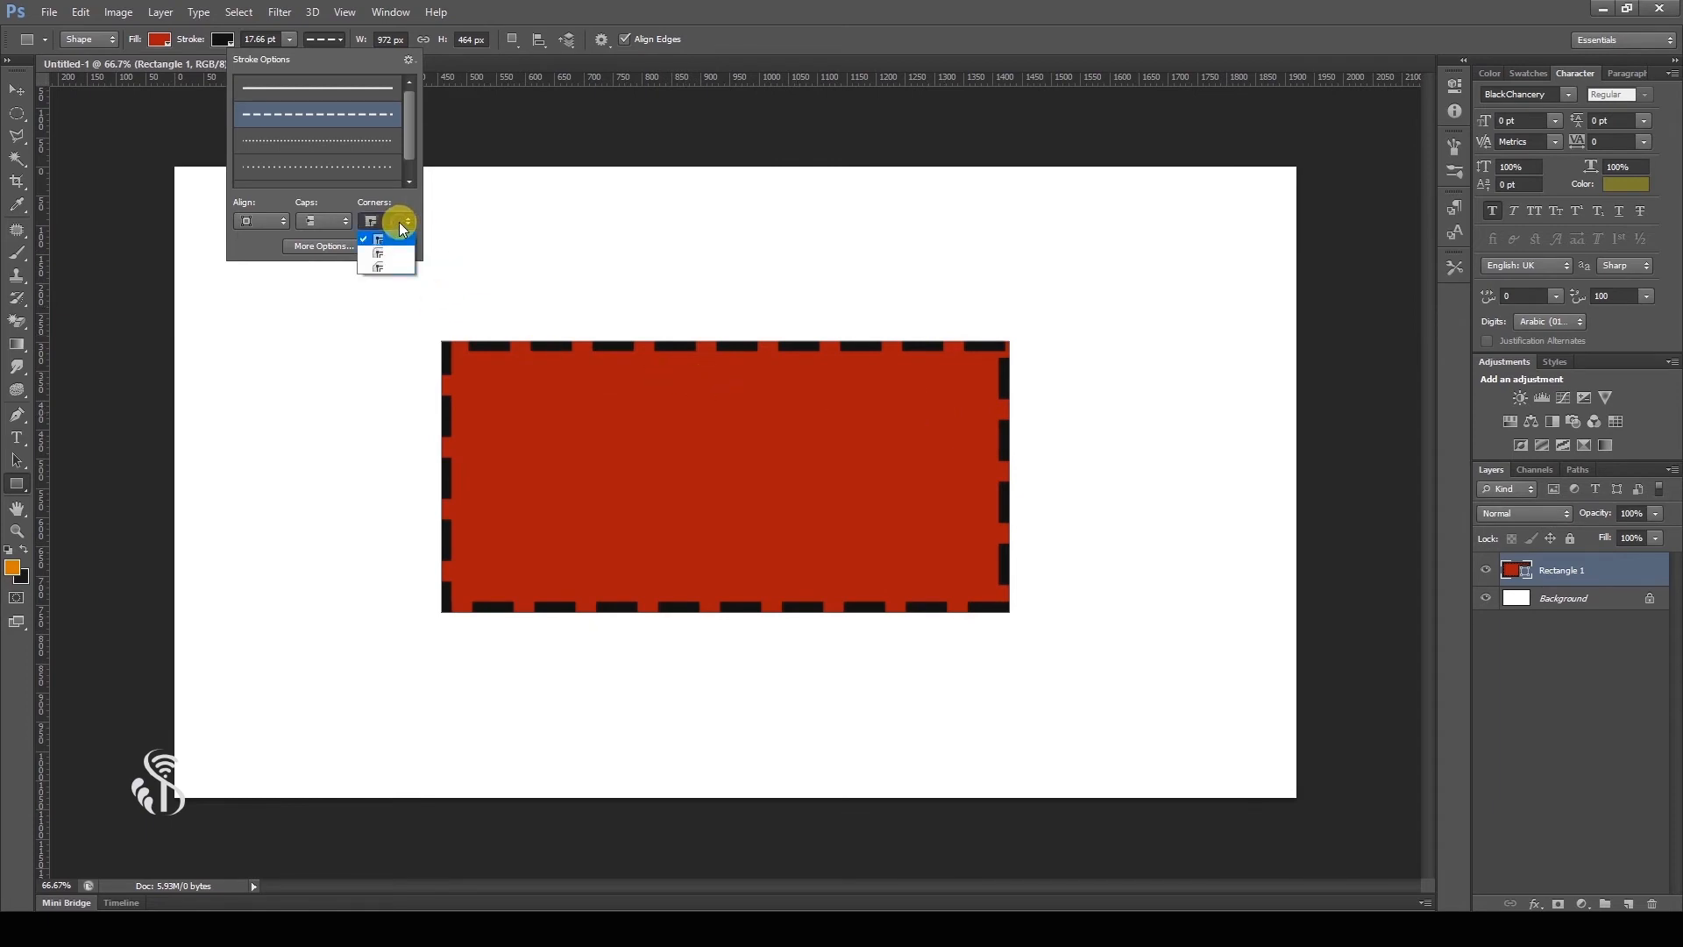
{"action": "left_click", "coordinate": [388, 252]}
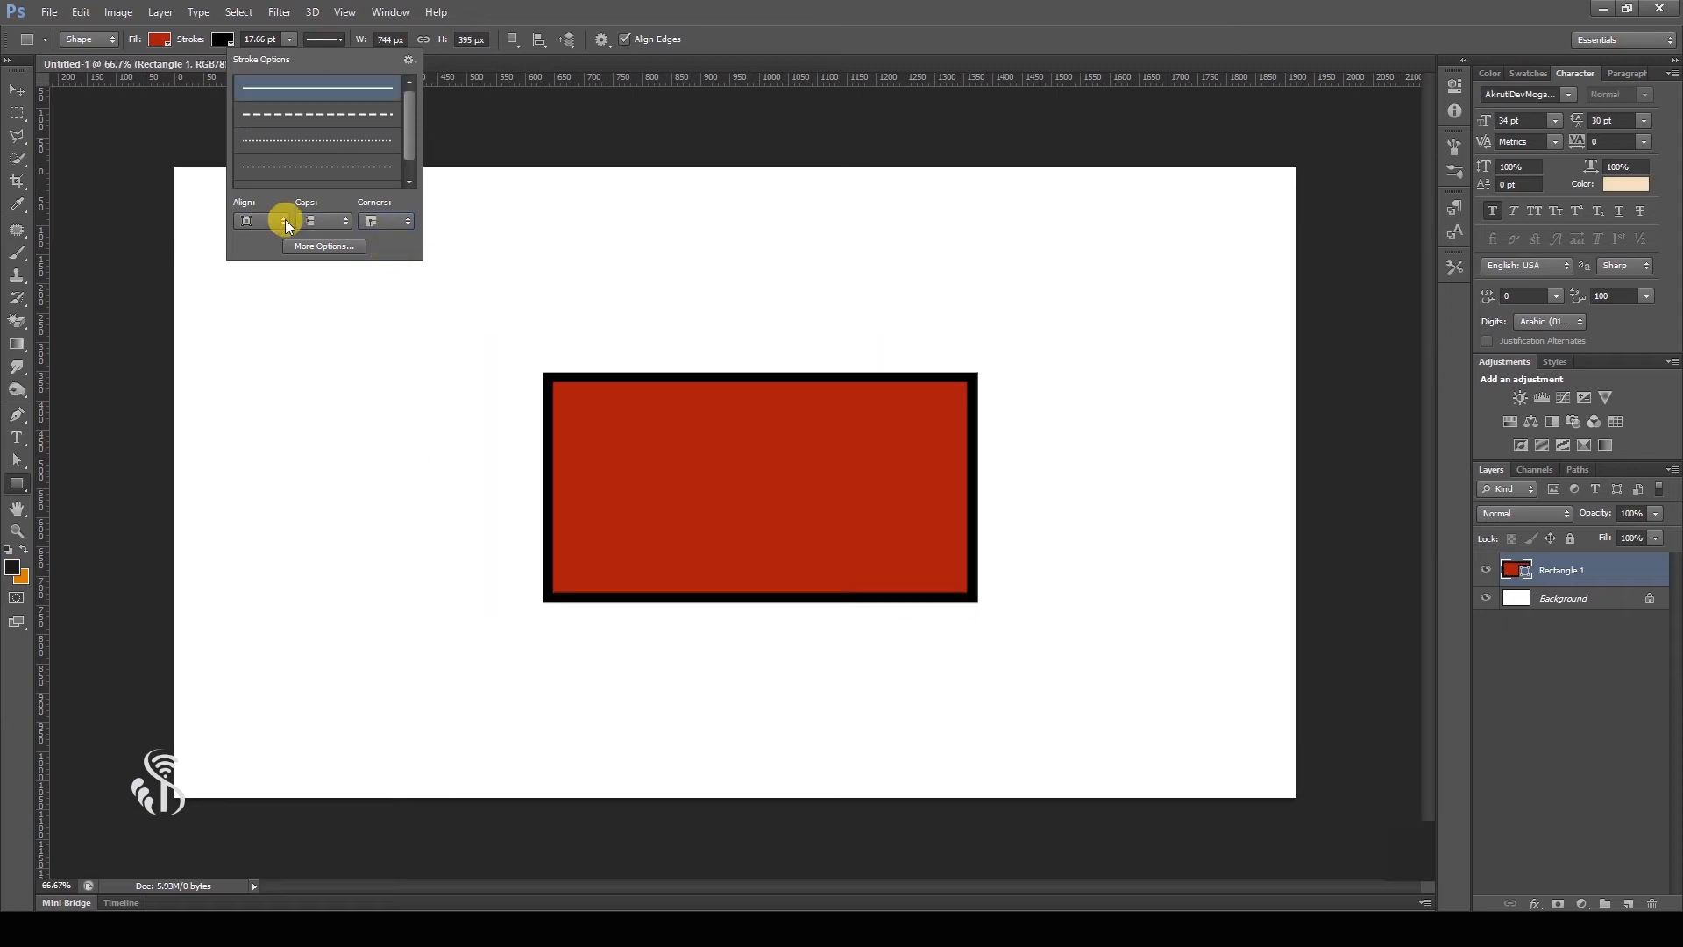
{"action": "left_click", "coordinate": [281, 221]}
{"action": "left_click", "coordinate": [260, 266]}
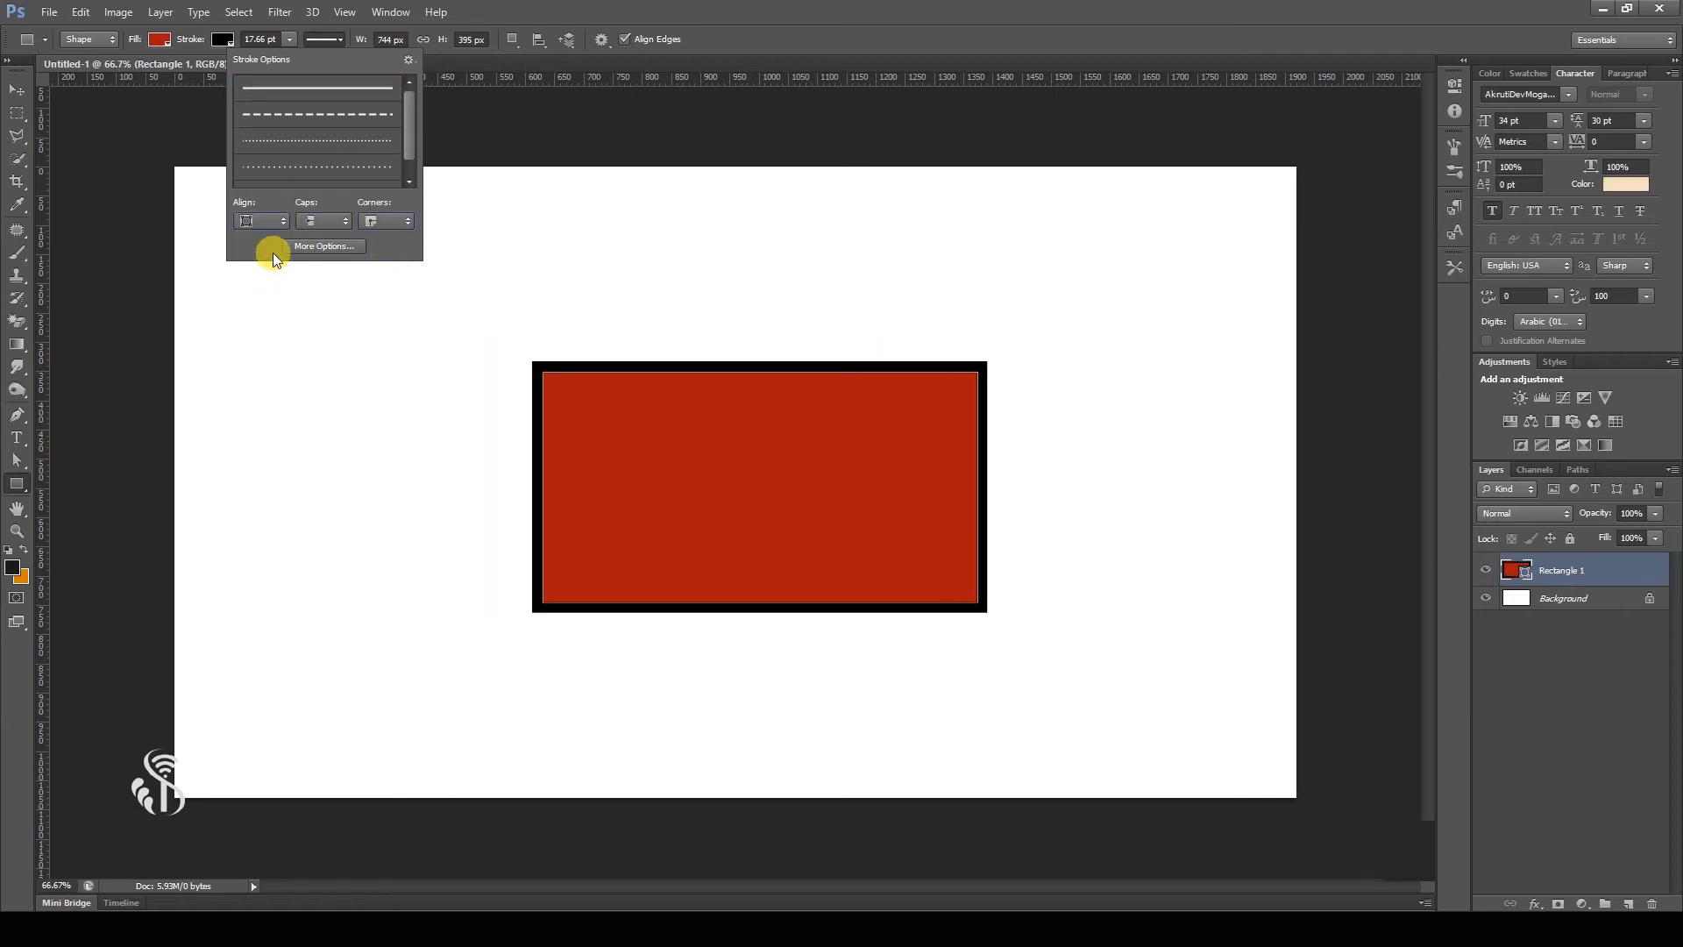
{"action": "left_click", "coordinate": [330, 253]}
{"action": "left_click", "coordinate": [381, 264]}
{"action": "left_click", "coordinate": [350, 247]}
{"action": "left_click_drag", "start_coordinate": [819, 237], "coordinate": [982, 156]}
Step: Try bevel corners on the solid stroke, and save the round-cornered version as a stroke preset
{"action": "left_click", "coordinate": [1136, 239]}
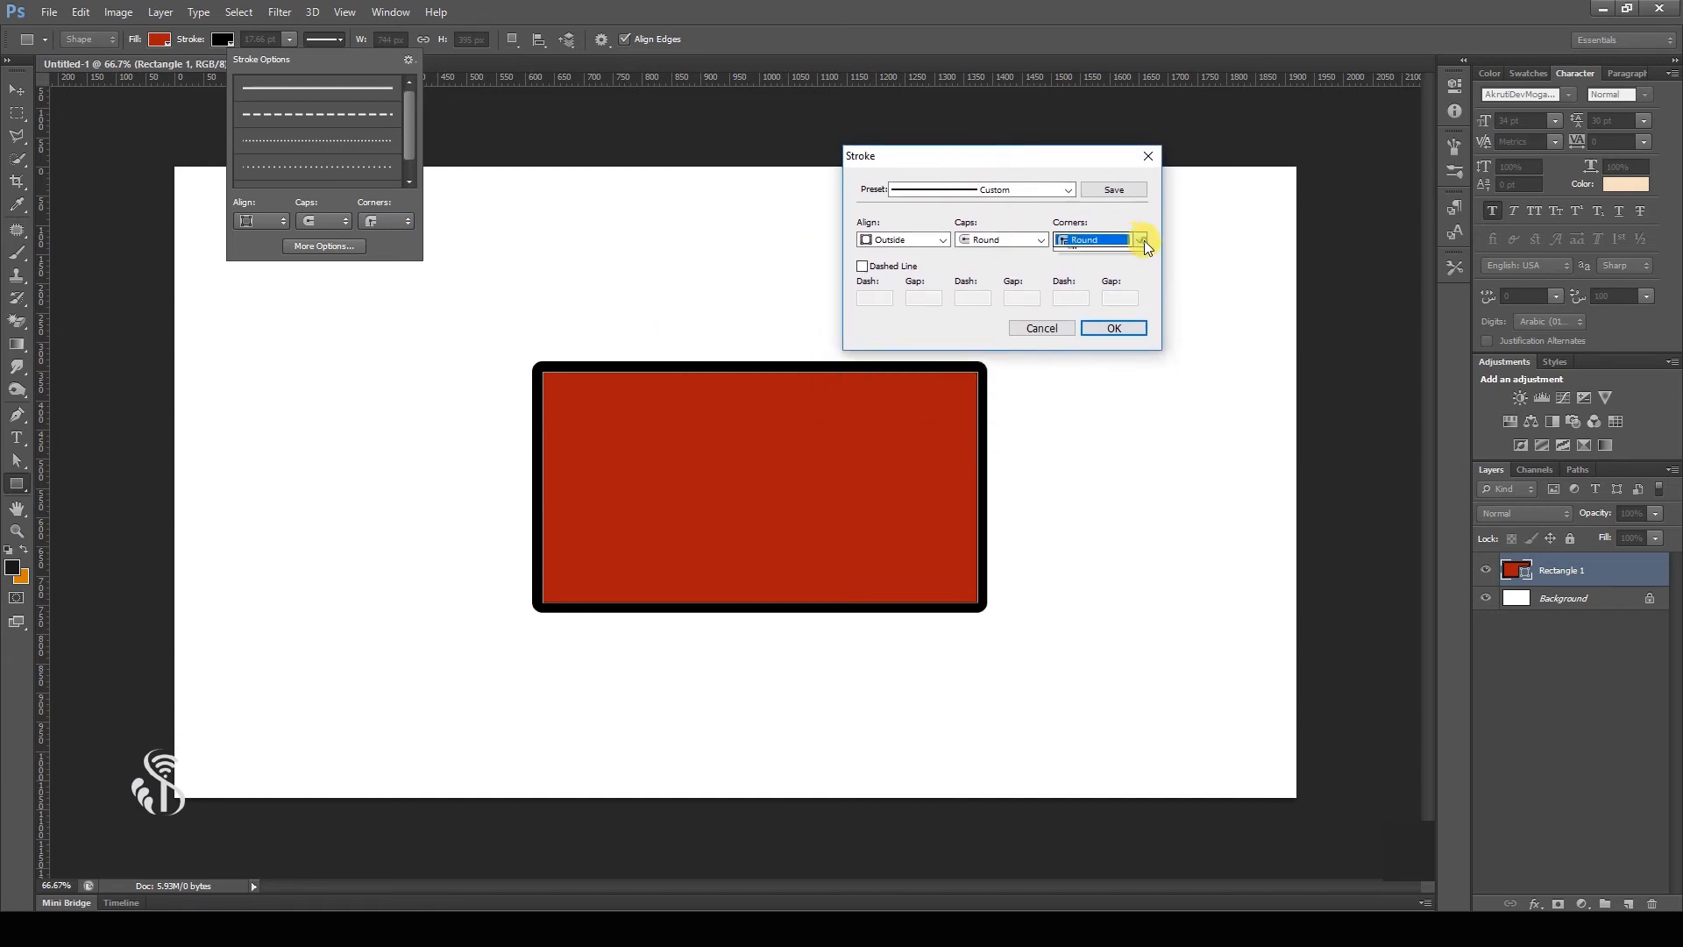
{"action": "left_click", "coordinate": [1107, 282]}
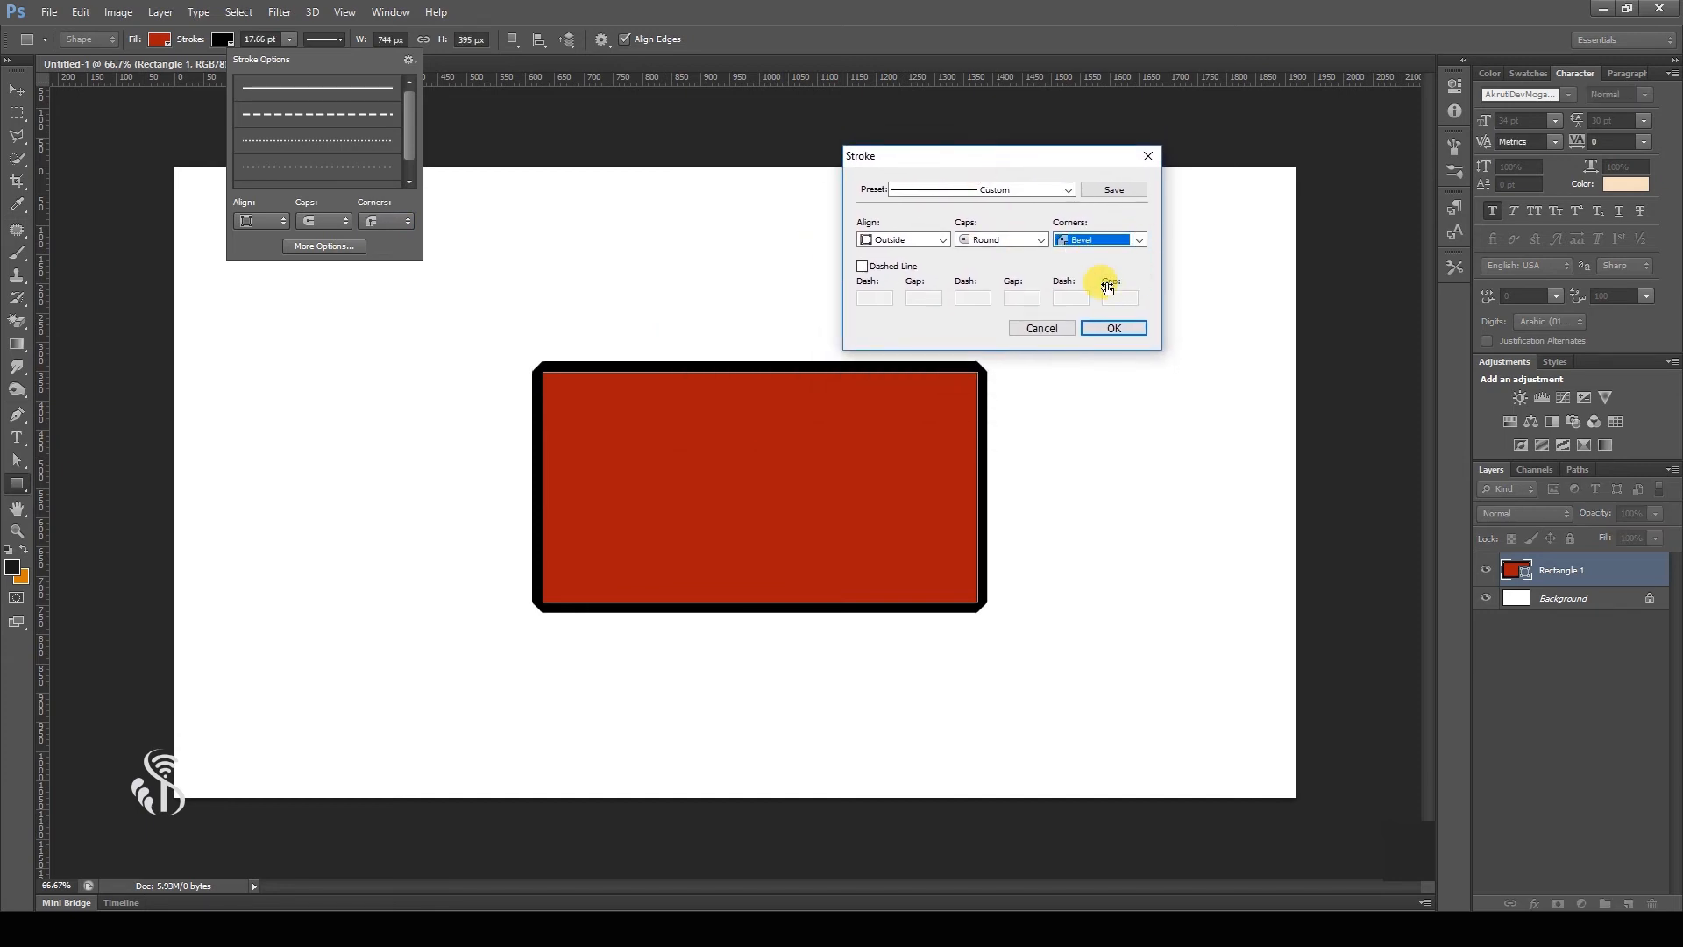
{"action": "left_click", "coordinate": [1141, 239]}
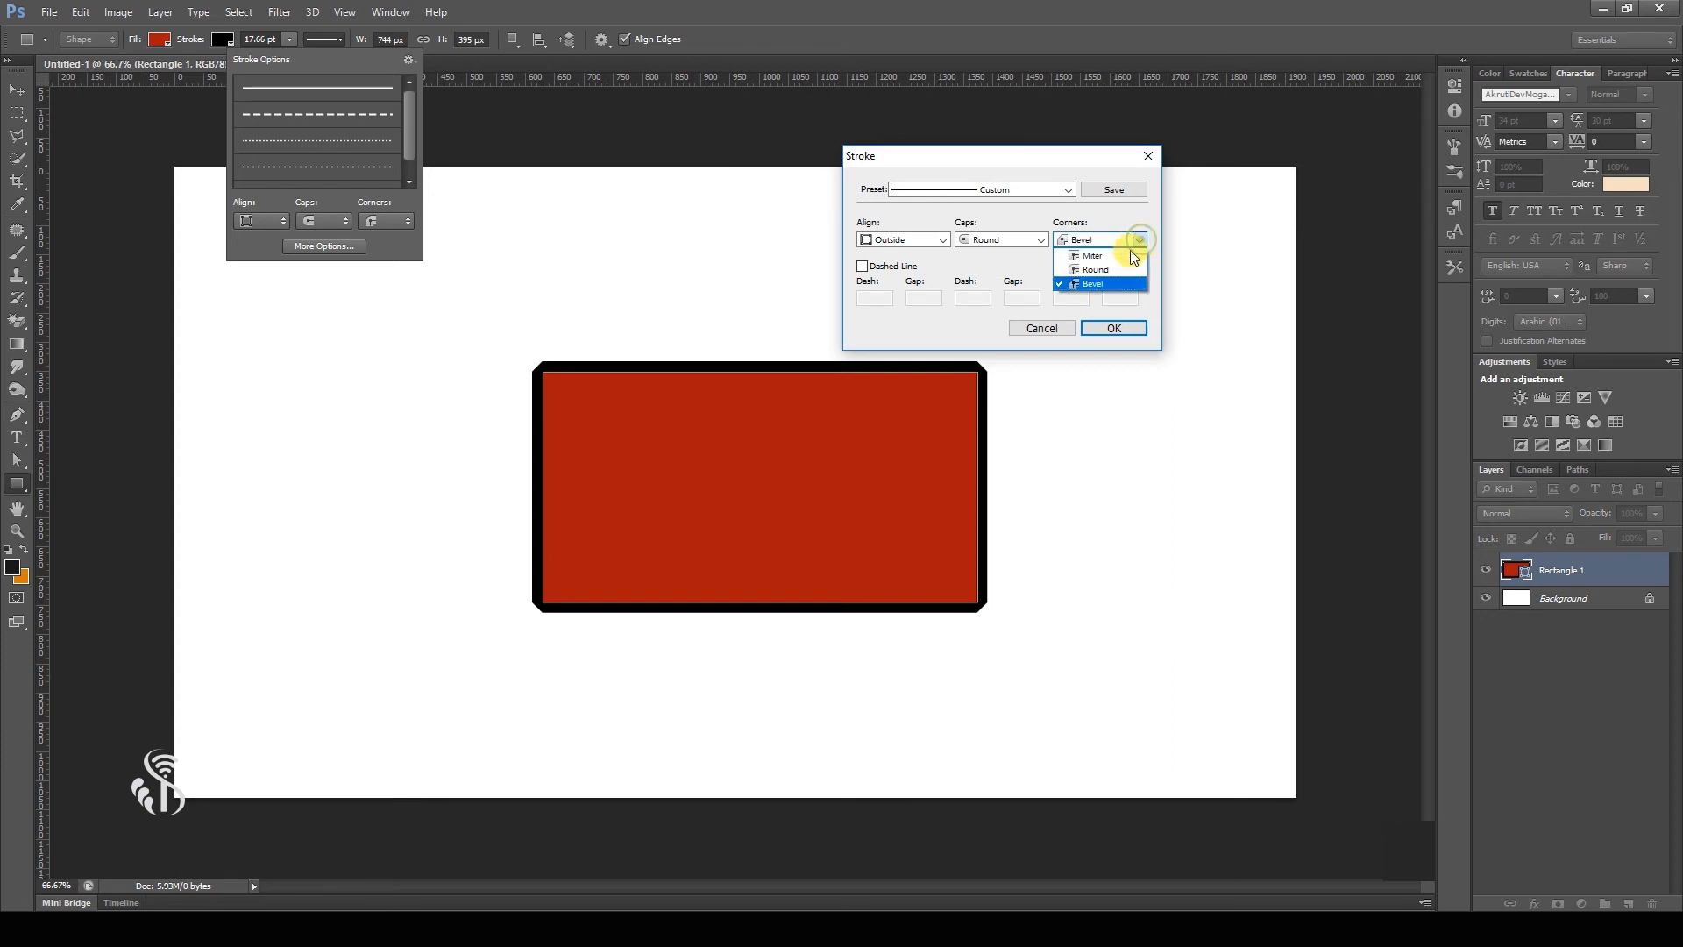
{"action": "left_click", "coordinate": [1118, 267]}
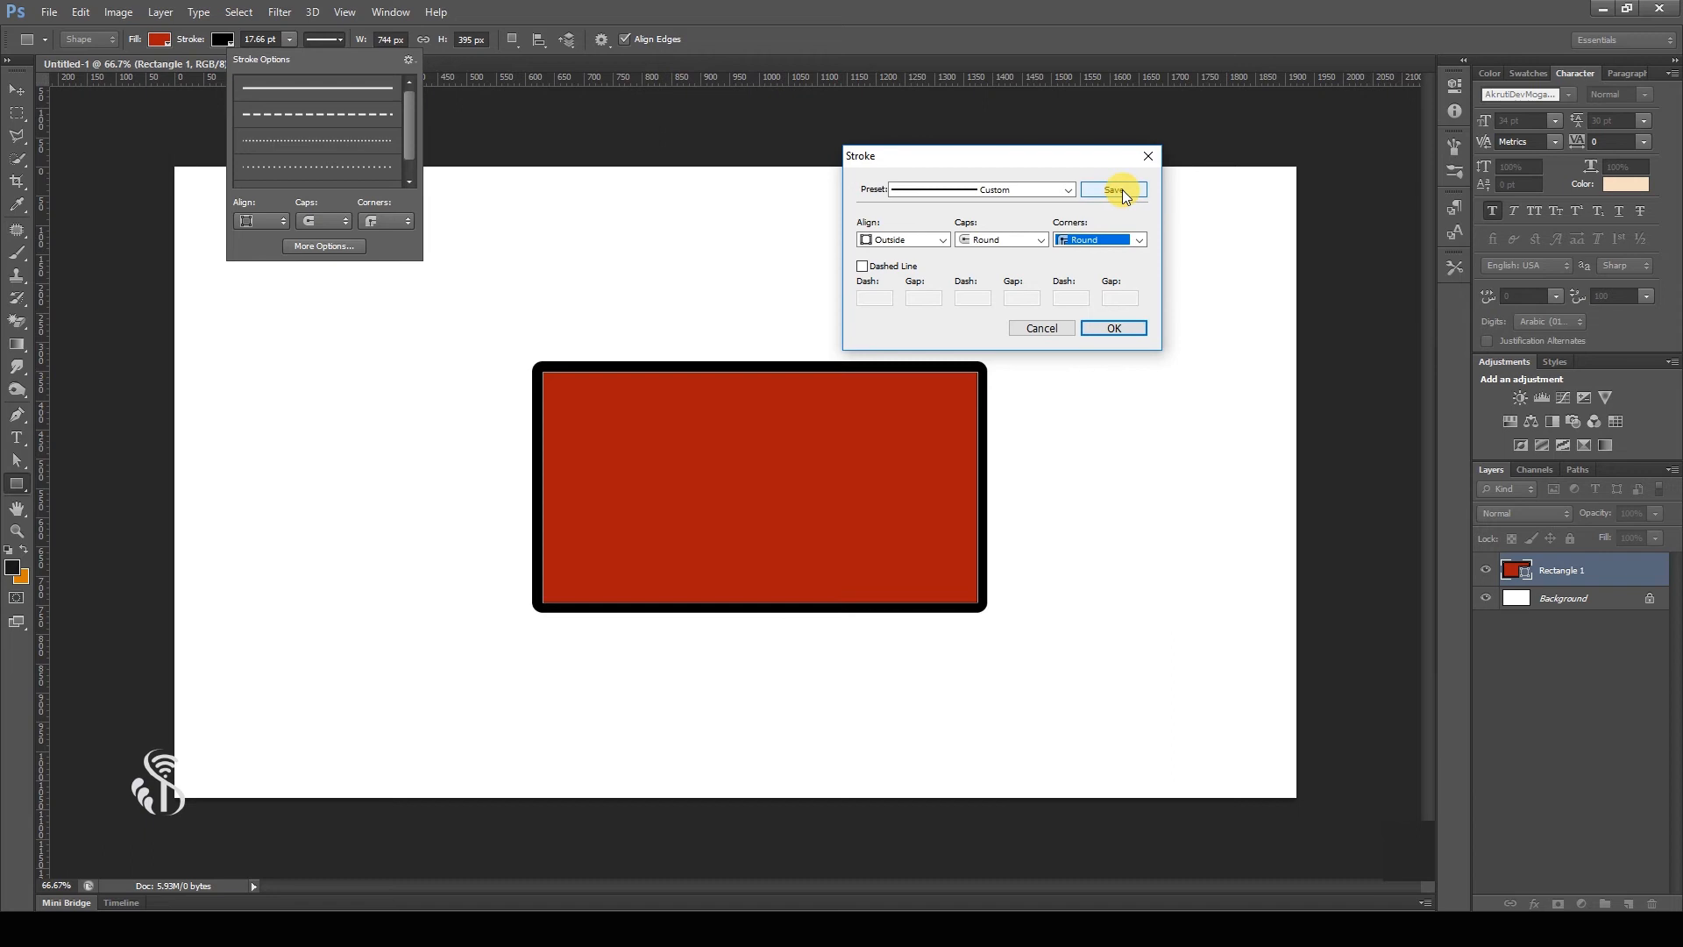
{"action": "left_click", "coordinate": [1122, 189]}
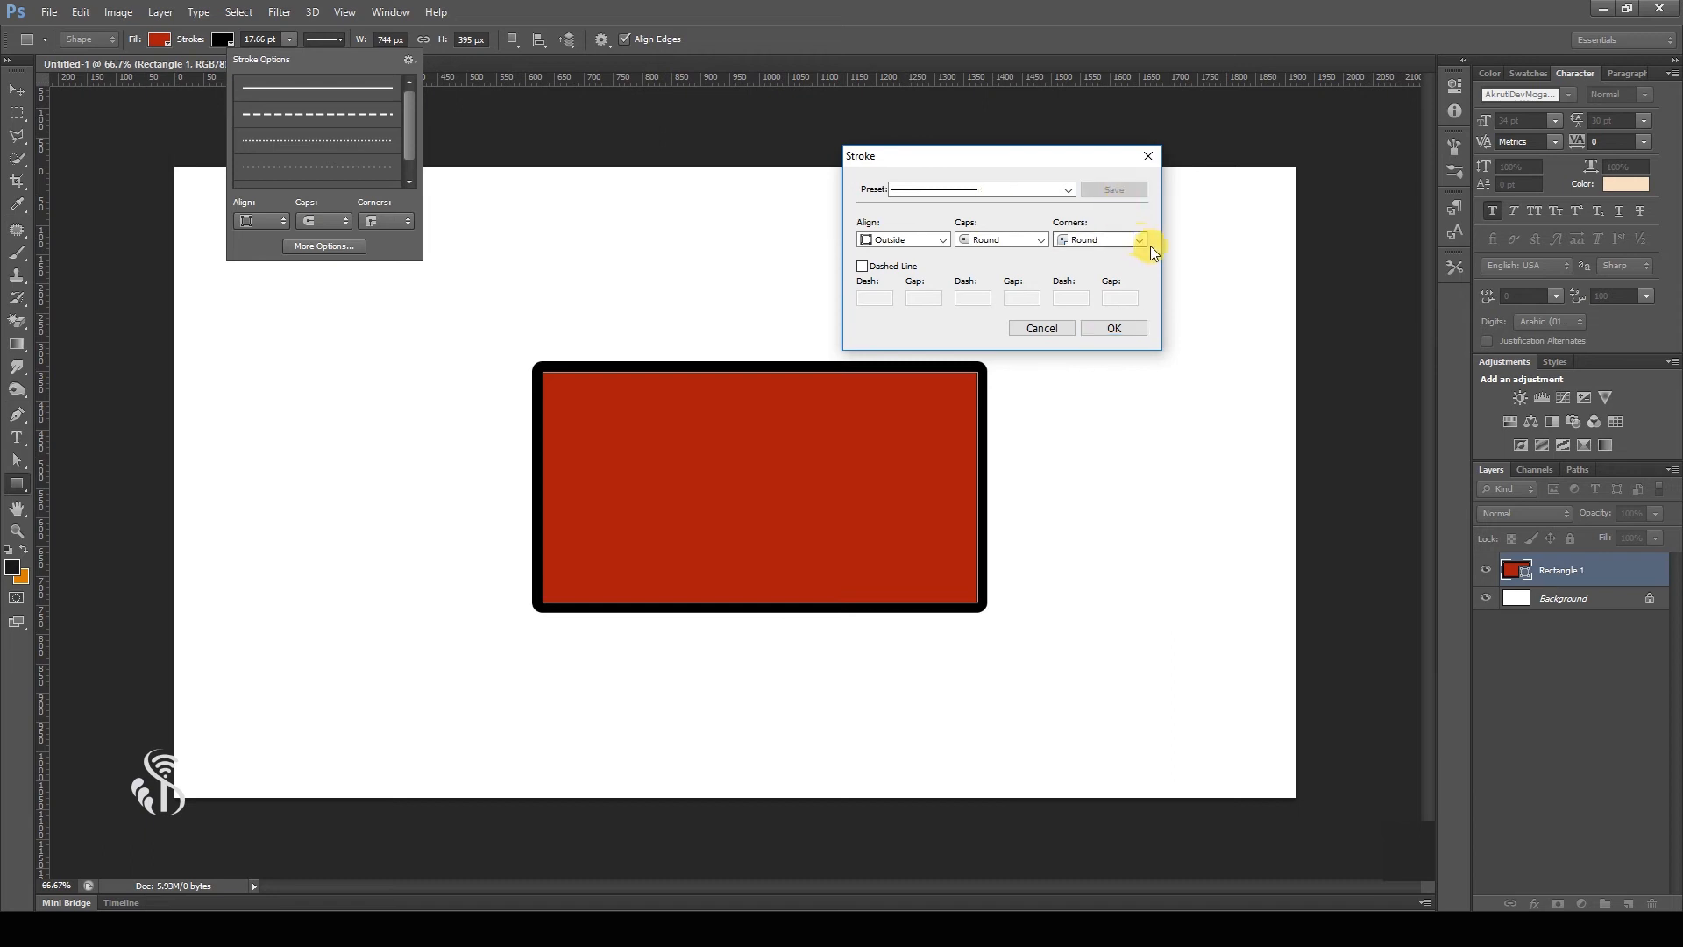
{"action": "left_click", "coordinate": [1137, 328]}
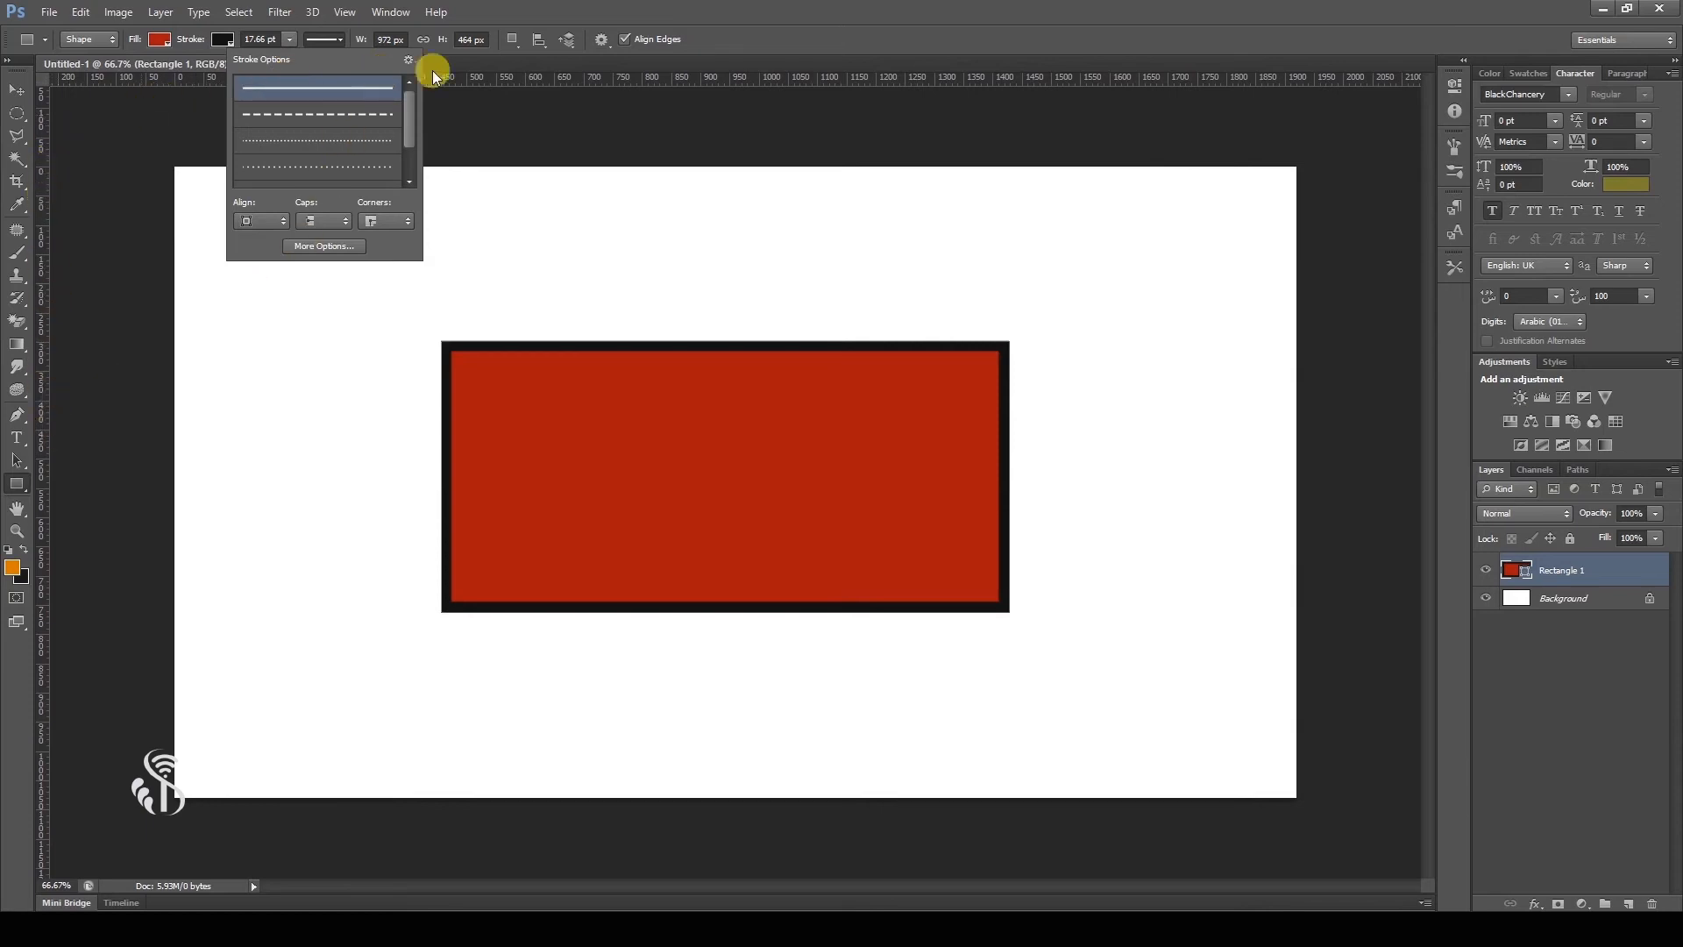
Step: Draw a rectangle about 469 by 403 px over the first one's upper-left corner with New Layer, and delete it
{"action": "left_click", "coordinate": [515, 44]}
{"action": "left_click", "coordinate": [518, 44]}
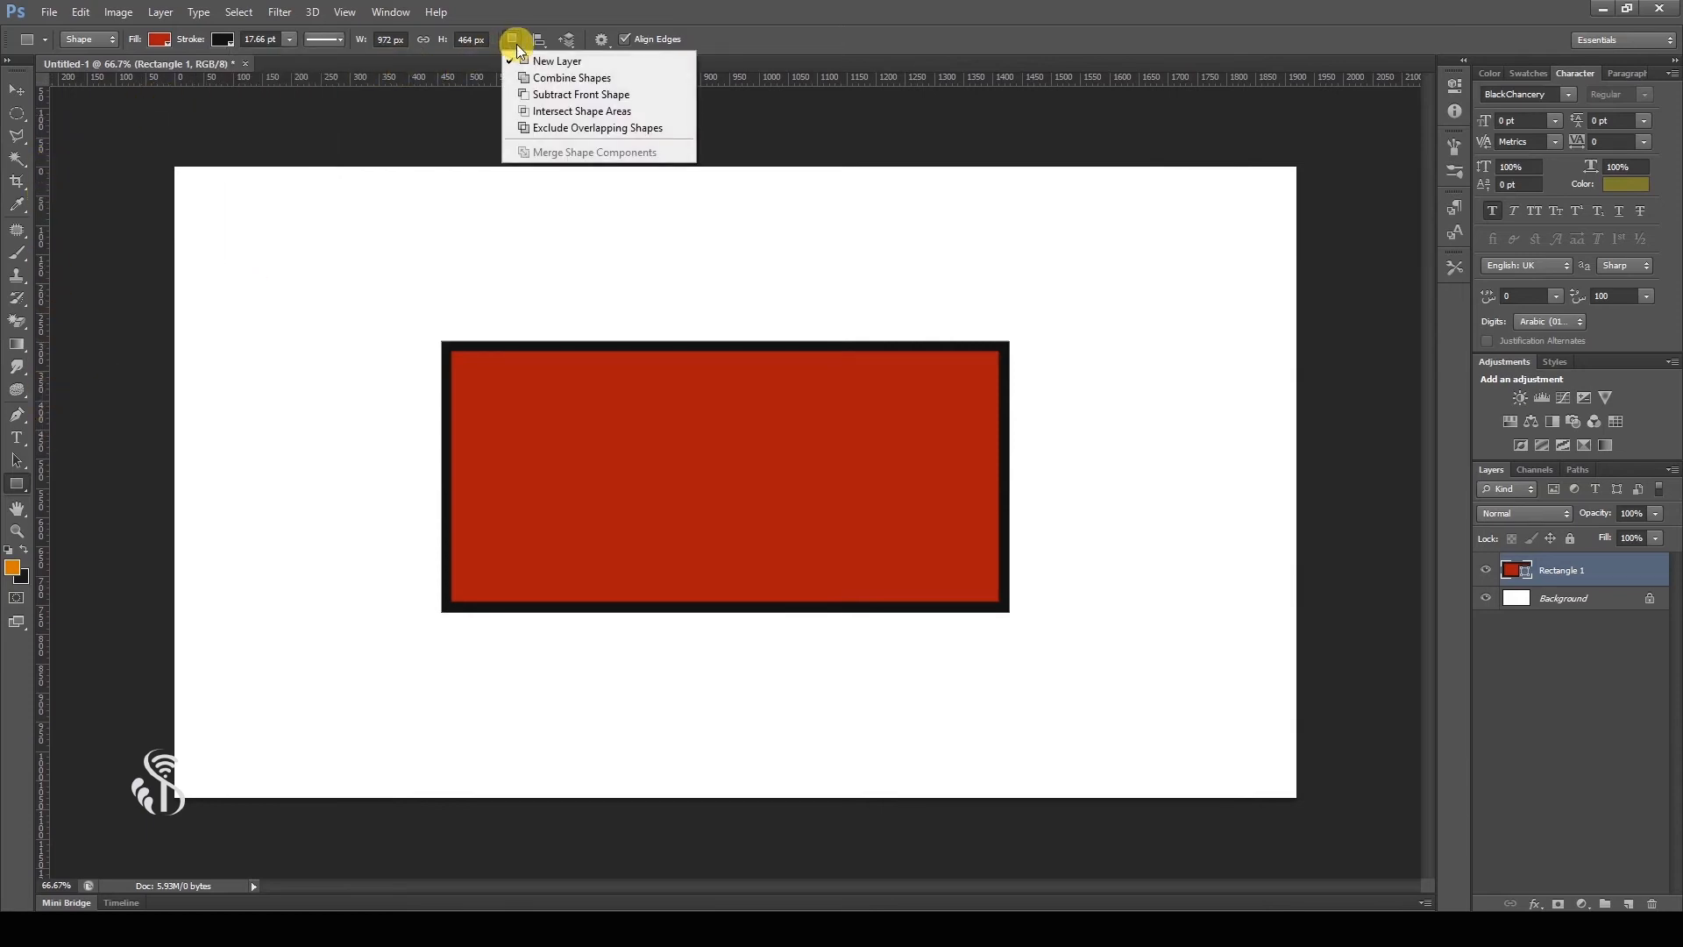
{"action": "left_click", "coordinate": [517, 43]}
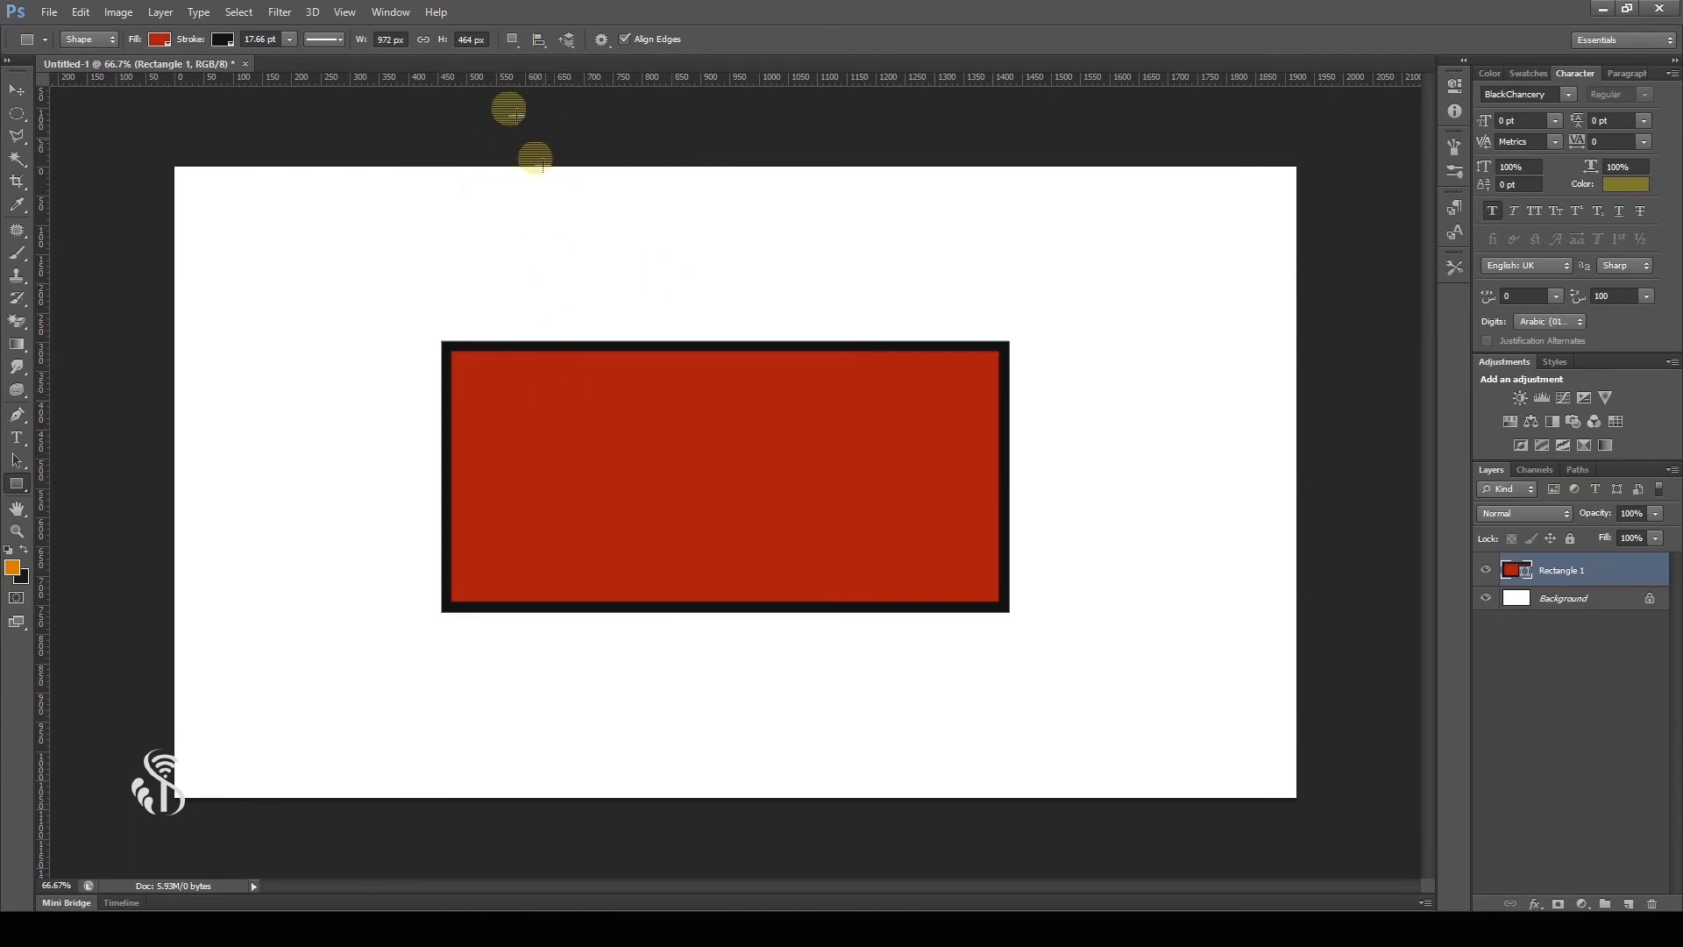
{"action": "left_click", "coordinate": [514, 45]}
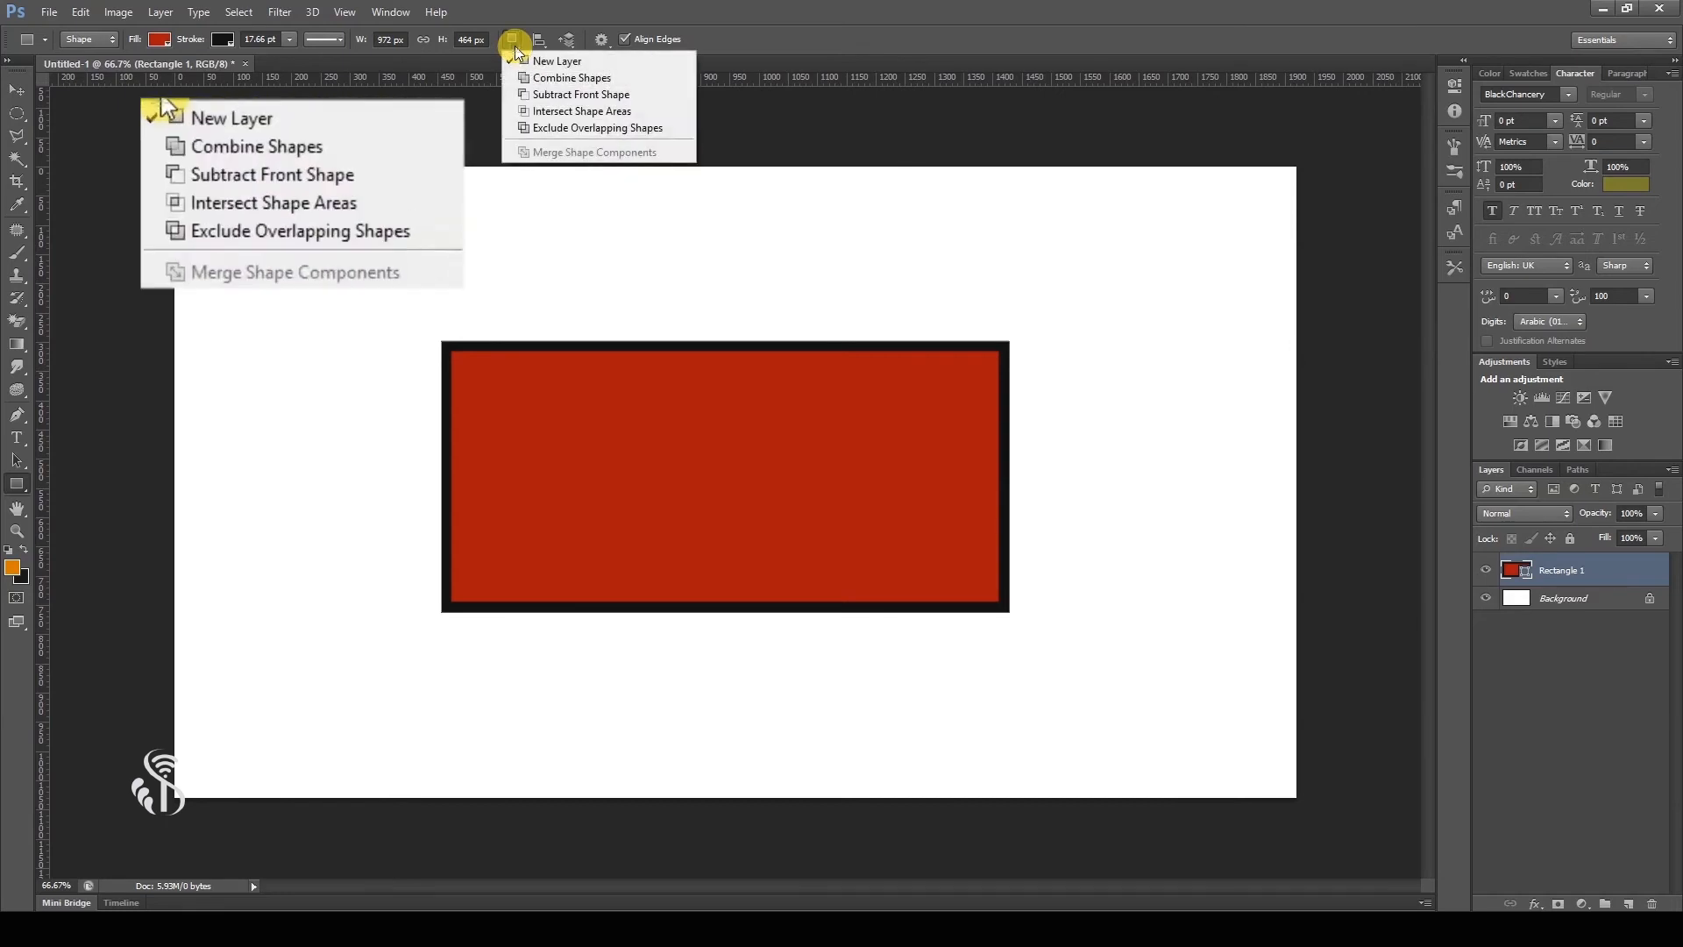
{"action": "left_click", "coordinate": [586, 64]}
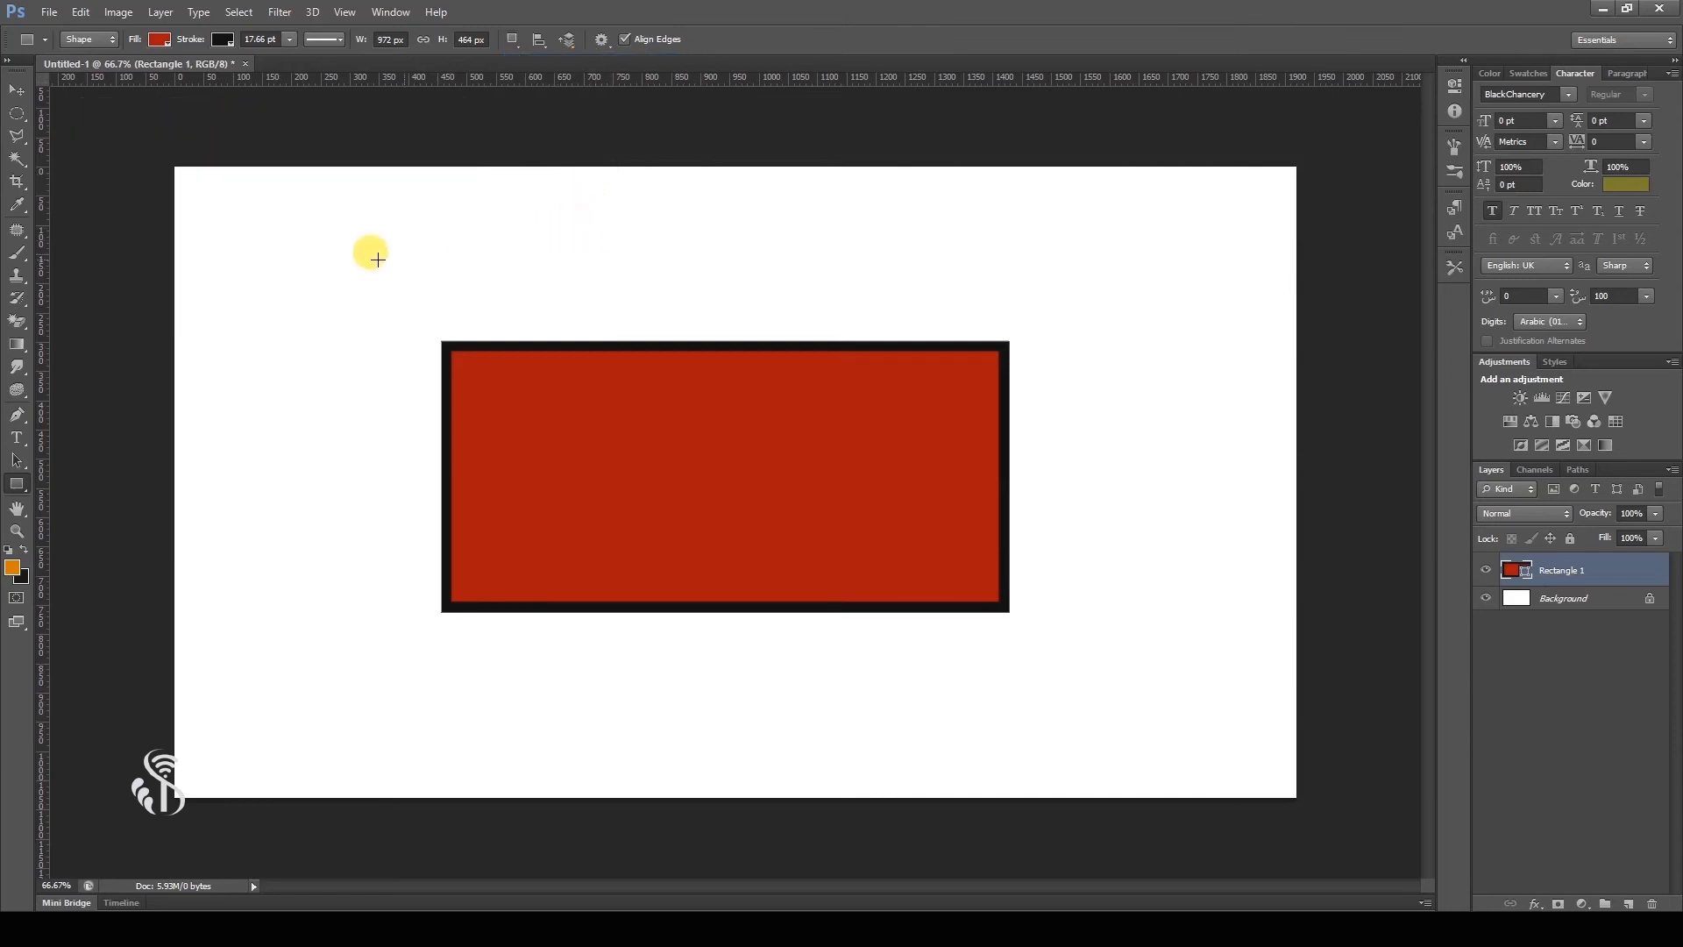
{"action": "left_click_drag", "start_coordinate": [317, 248], "coordinate": [590, 481]}
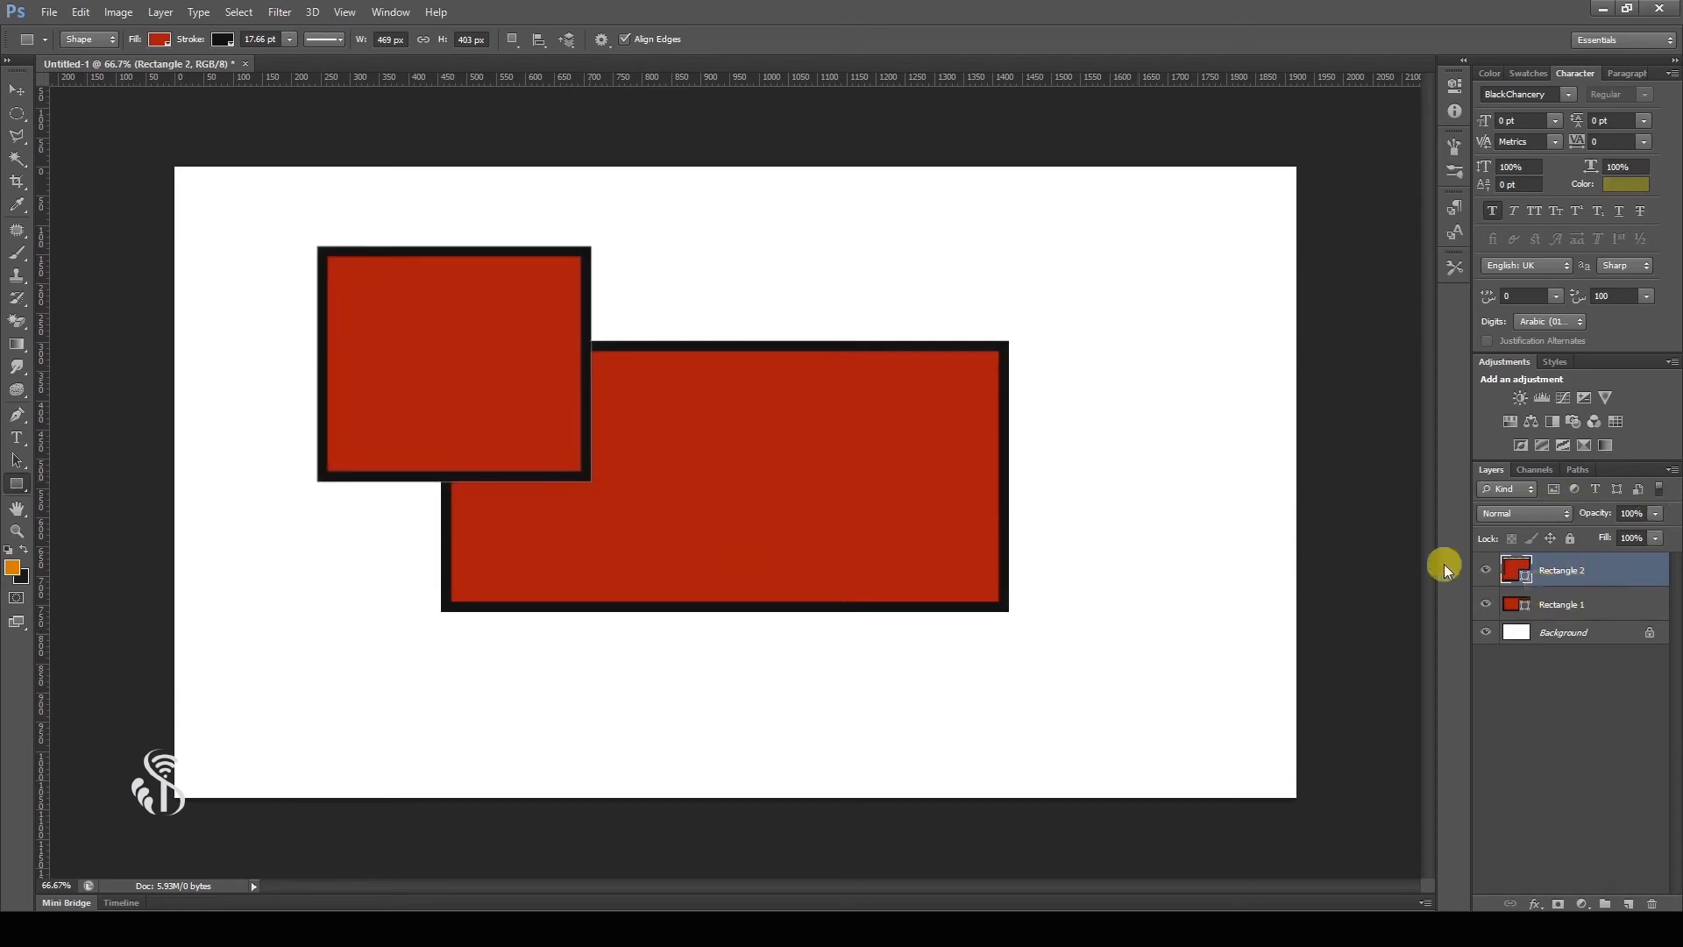
{"action": "key", "text": "Delete"}
Step: Try Combine Shapes with a rectangle overlapping the first one's upper-left corner, and undo it
{"action": "left_click", "coordinate": [518, 39]}
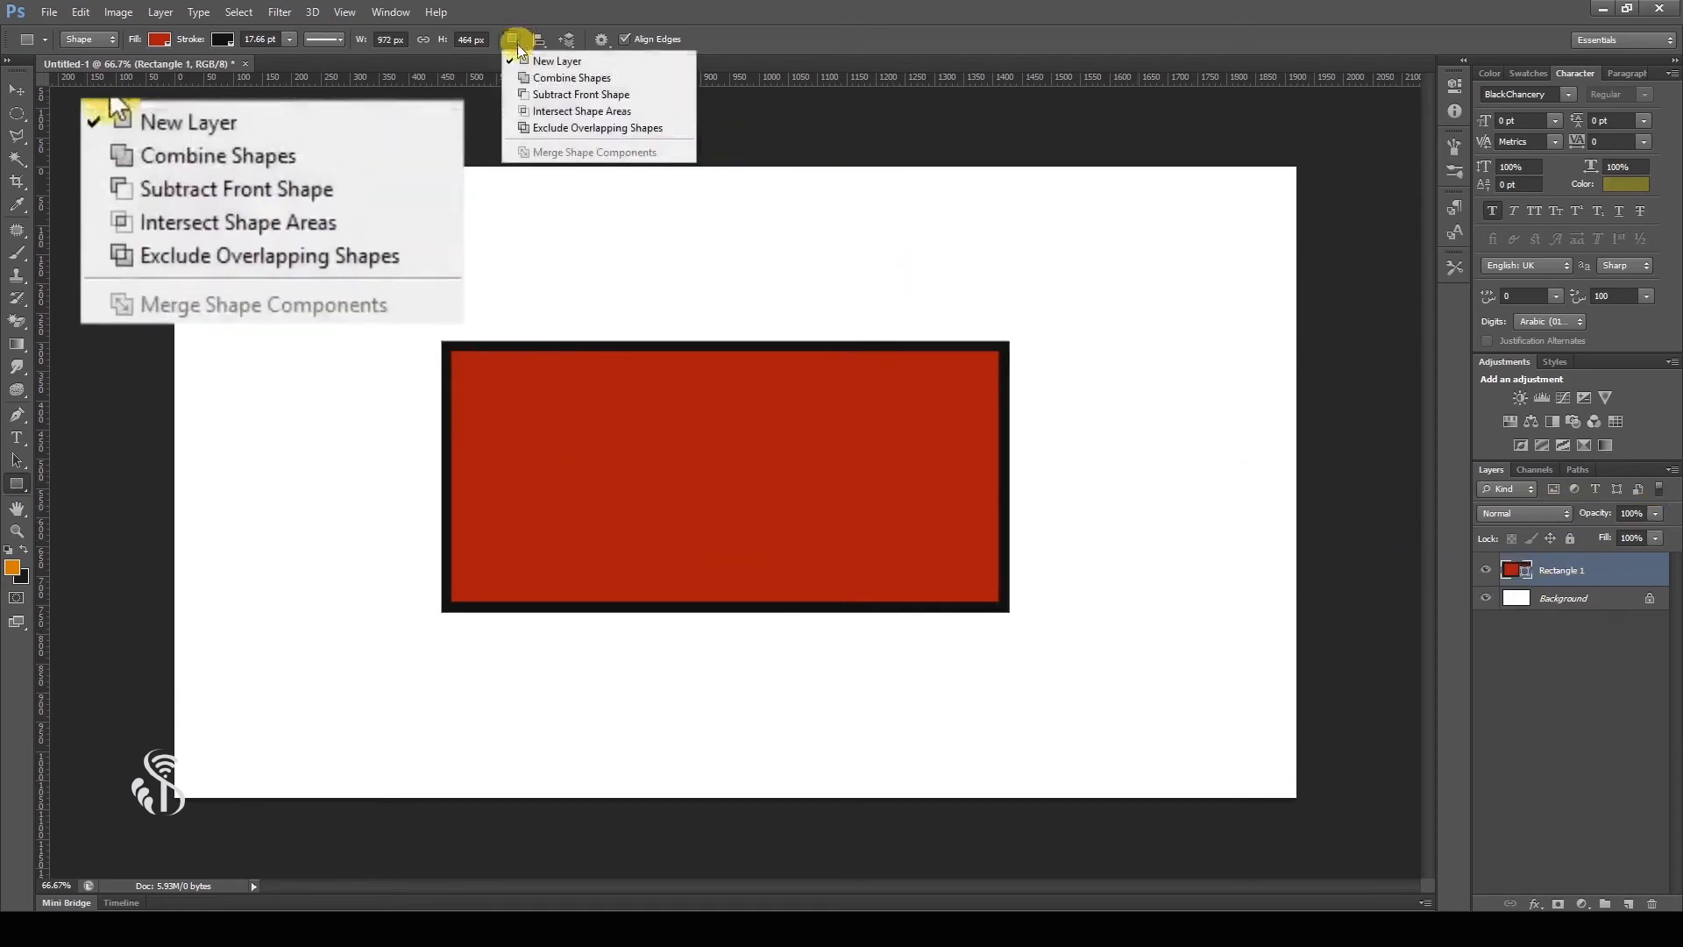
{"action": "left_click", "coordinate": [537, 70]}
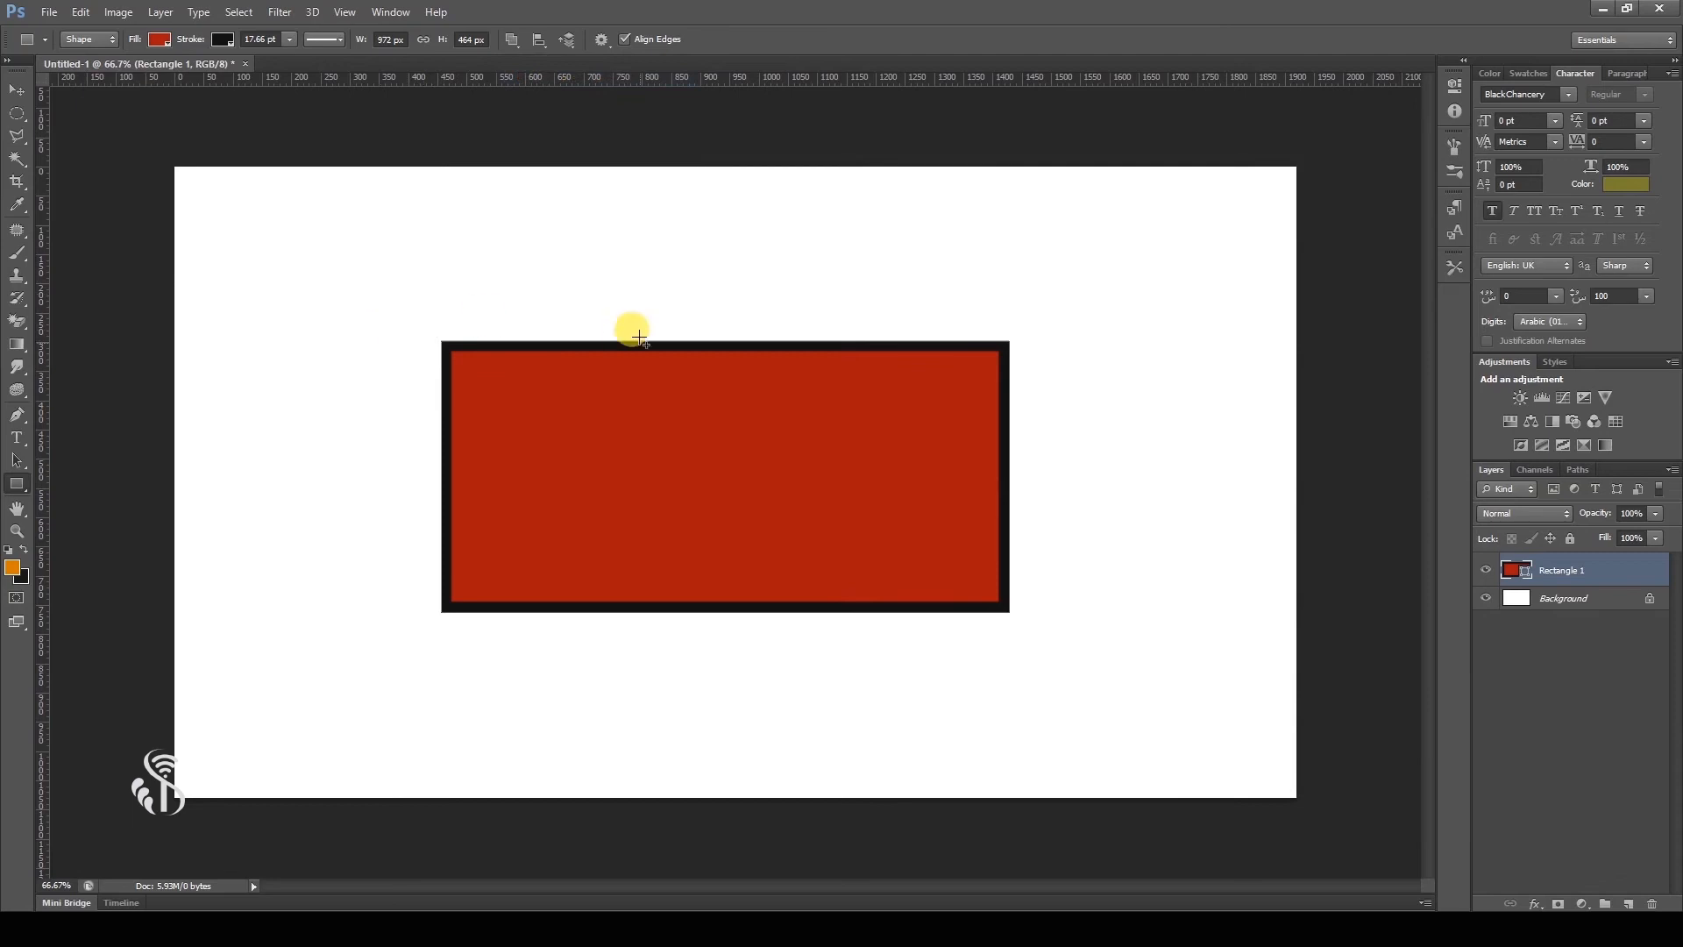
{"action": "left_click_drag", "start_coordinate": [342, 232], "coordinate": [608, 477]}
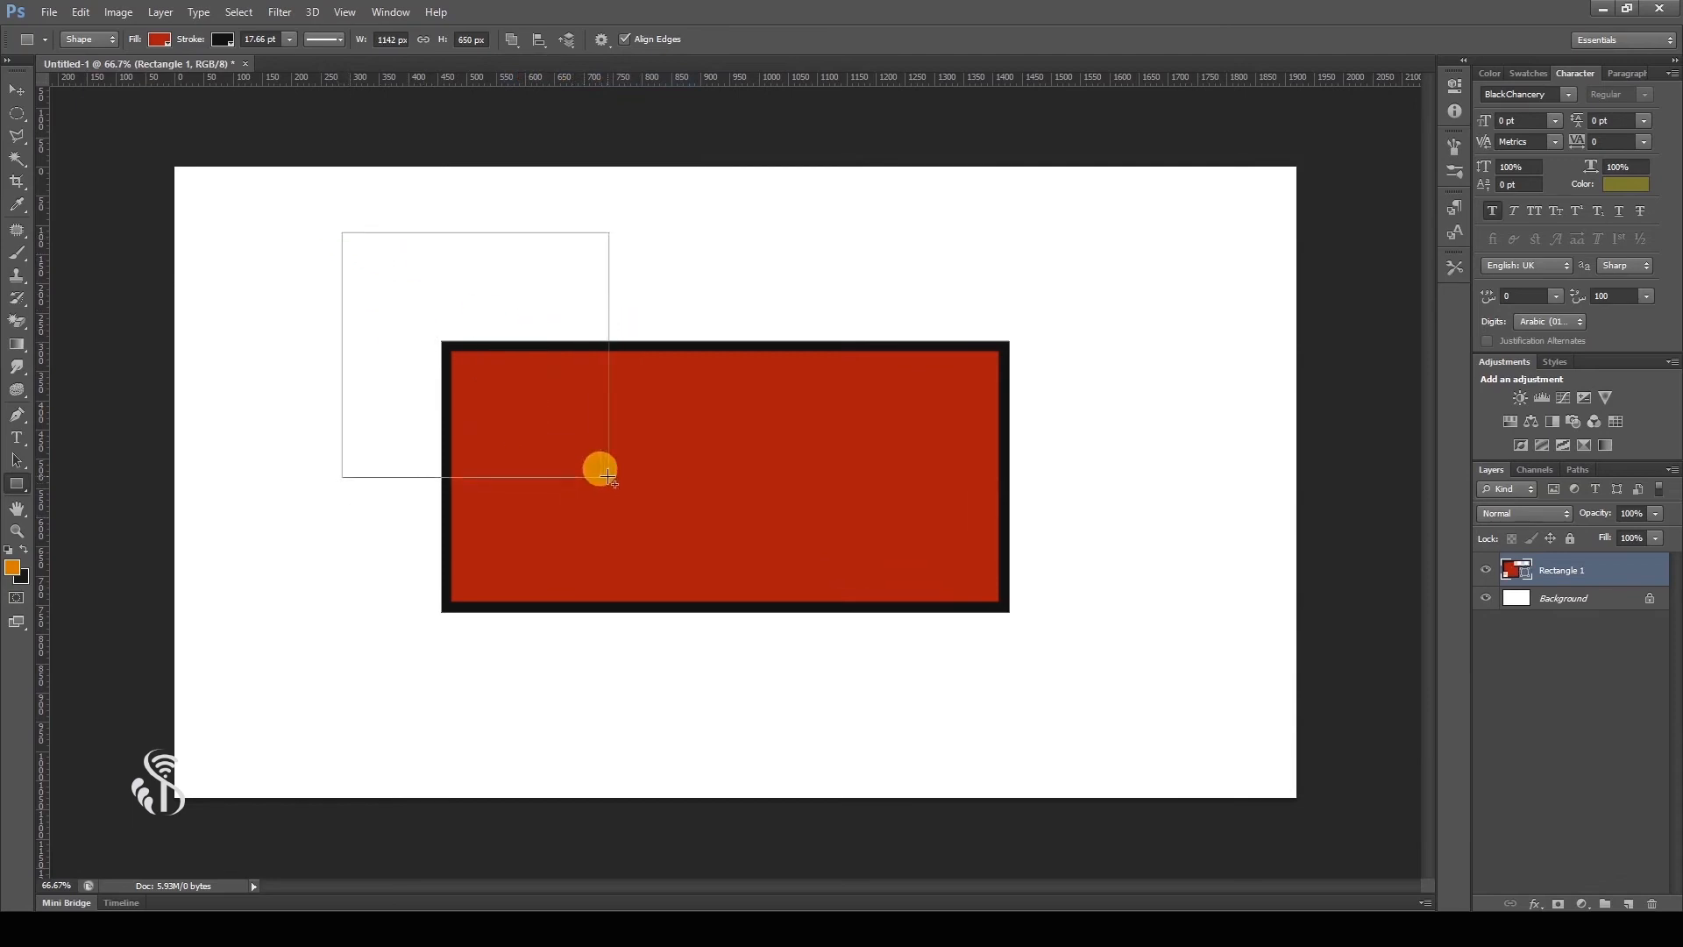
{"action": "left_click", "coordinate": [1542, 647]}
{"action": "key", "text": "ctrl+z"}
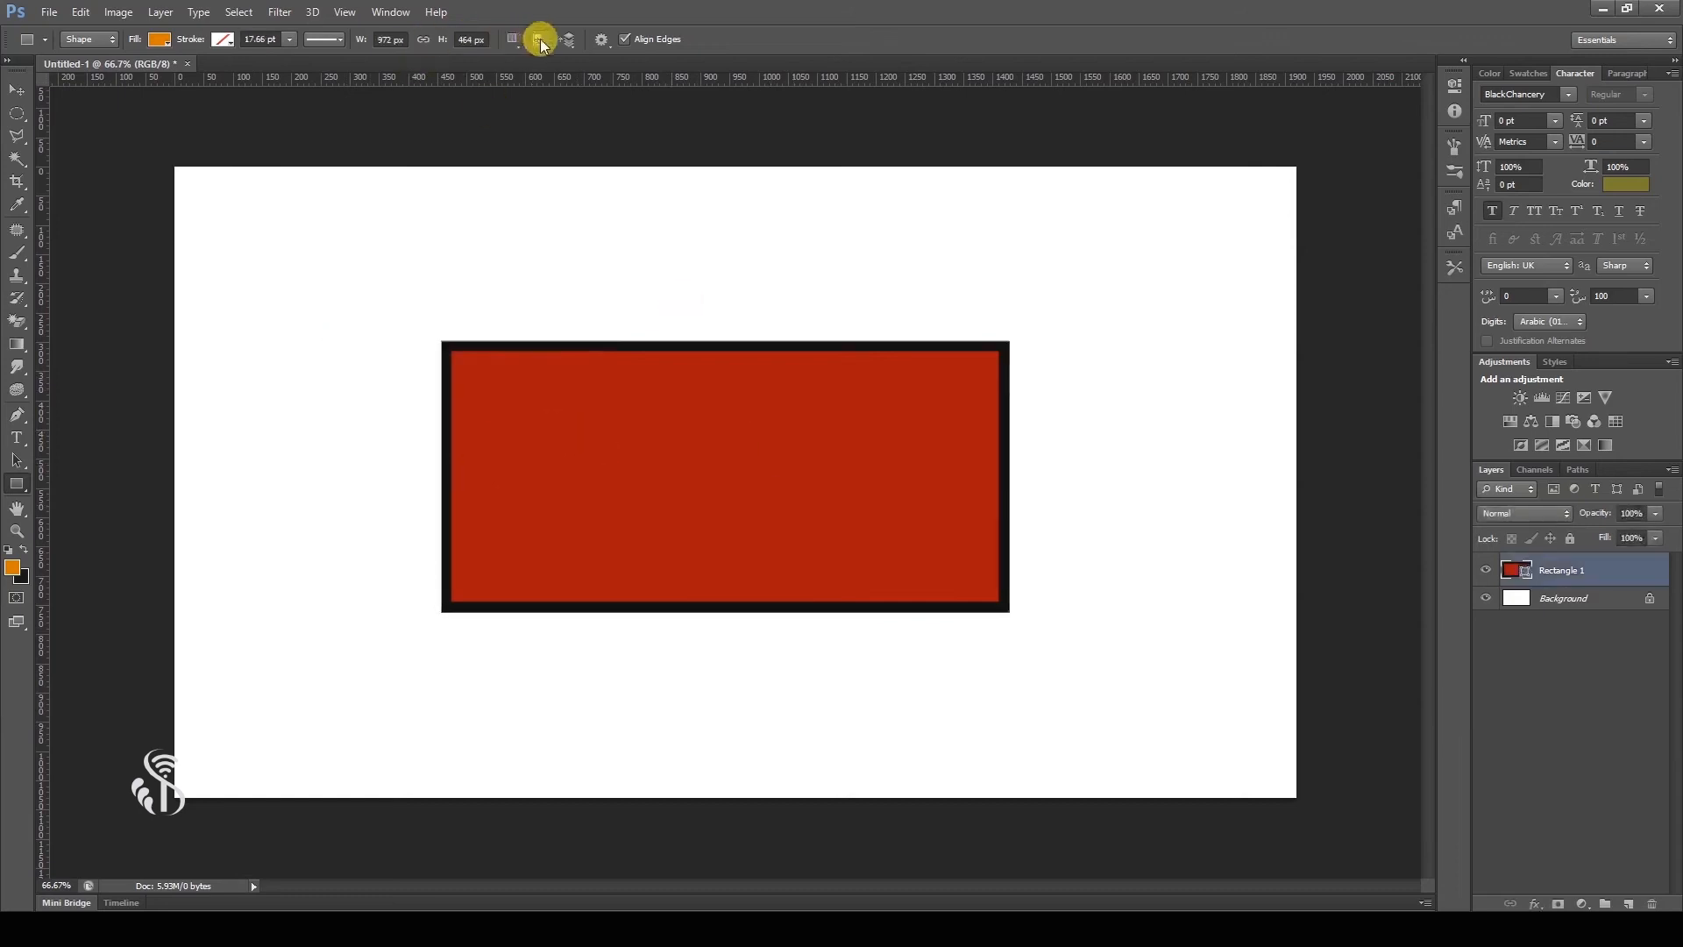
Step: Try Subtract Front Shape with a rectangle over the red rectangle's upper-left corner, and undo it
{"action": "left_click", "coordinate": [513, 44]}
{"action": "left_click", "coordinate": [545, 95]}
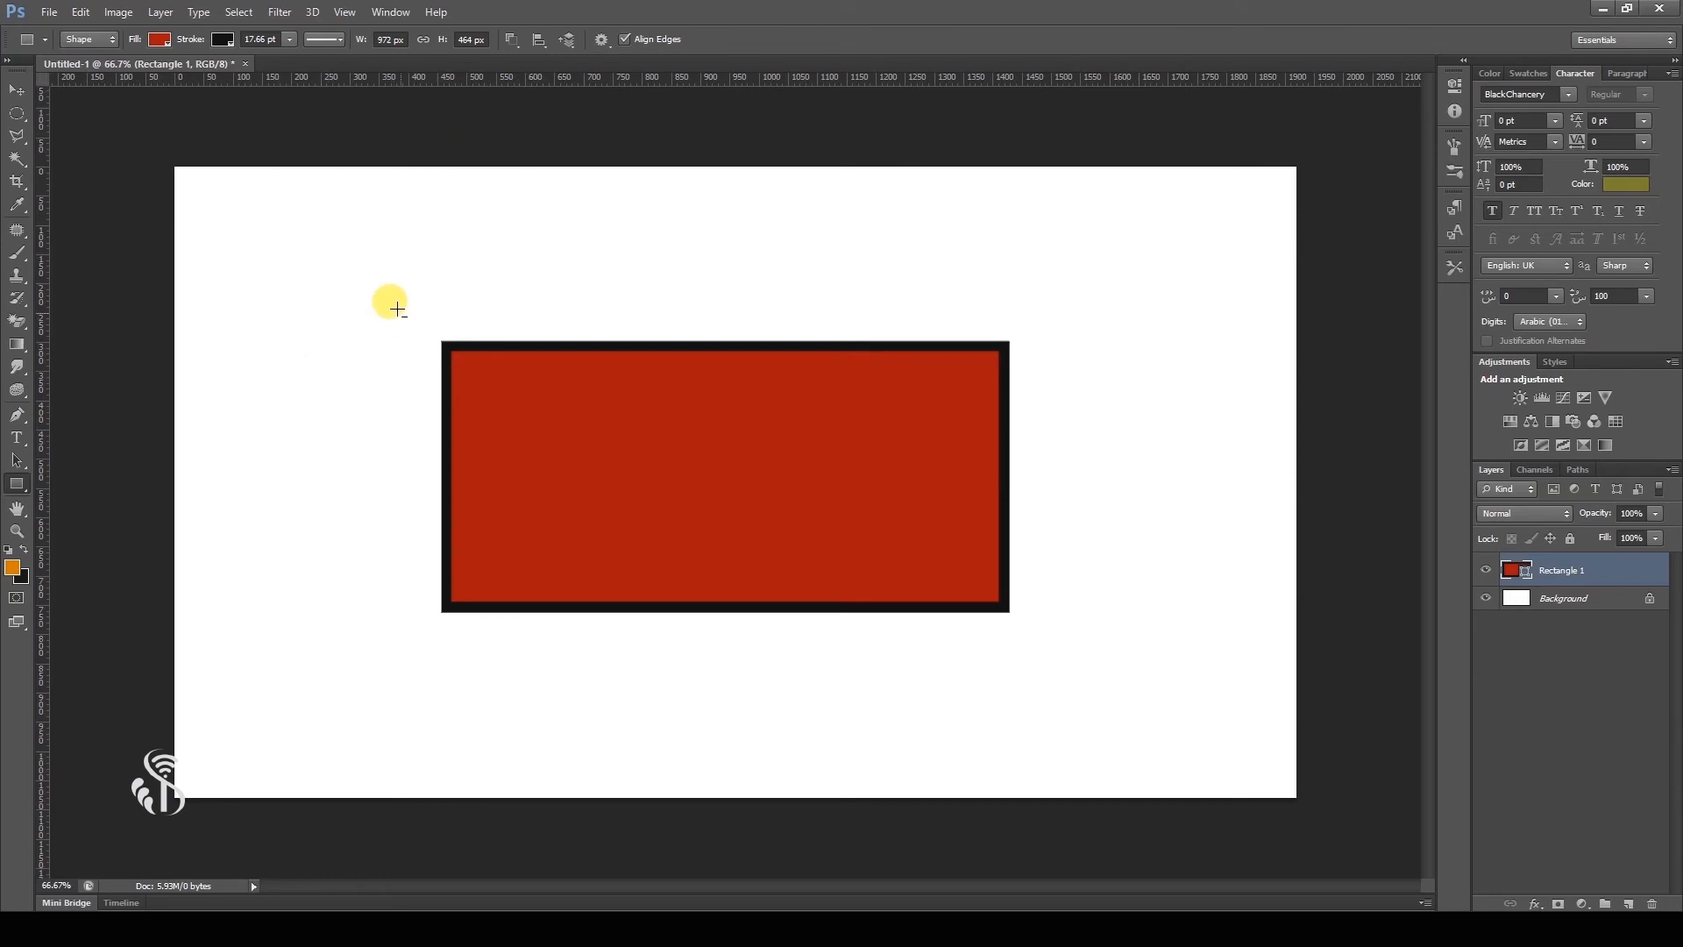
{"action": "left_click_drag", "start_coordinate": [384, 283], "coordinate": [657, 529]}
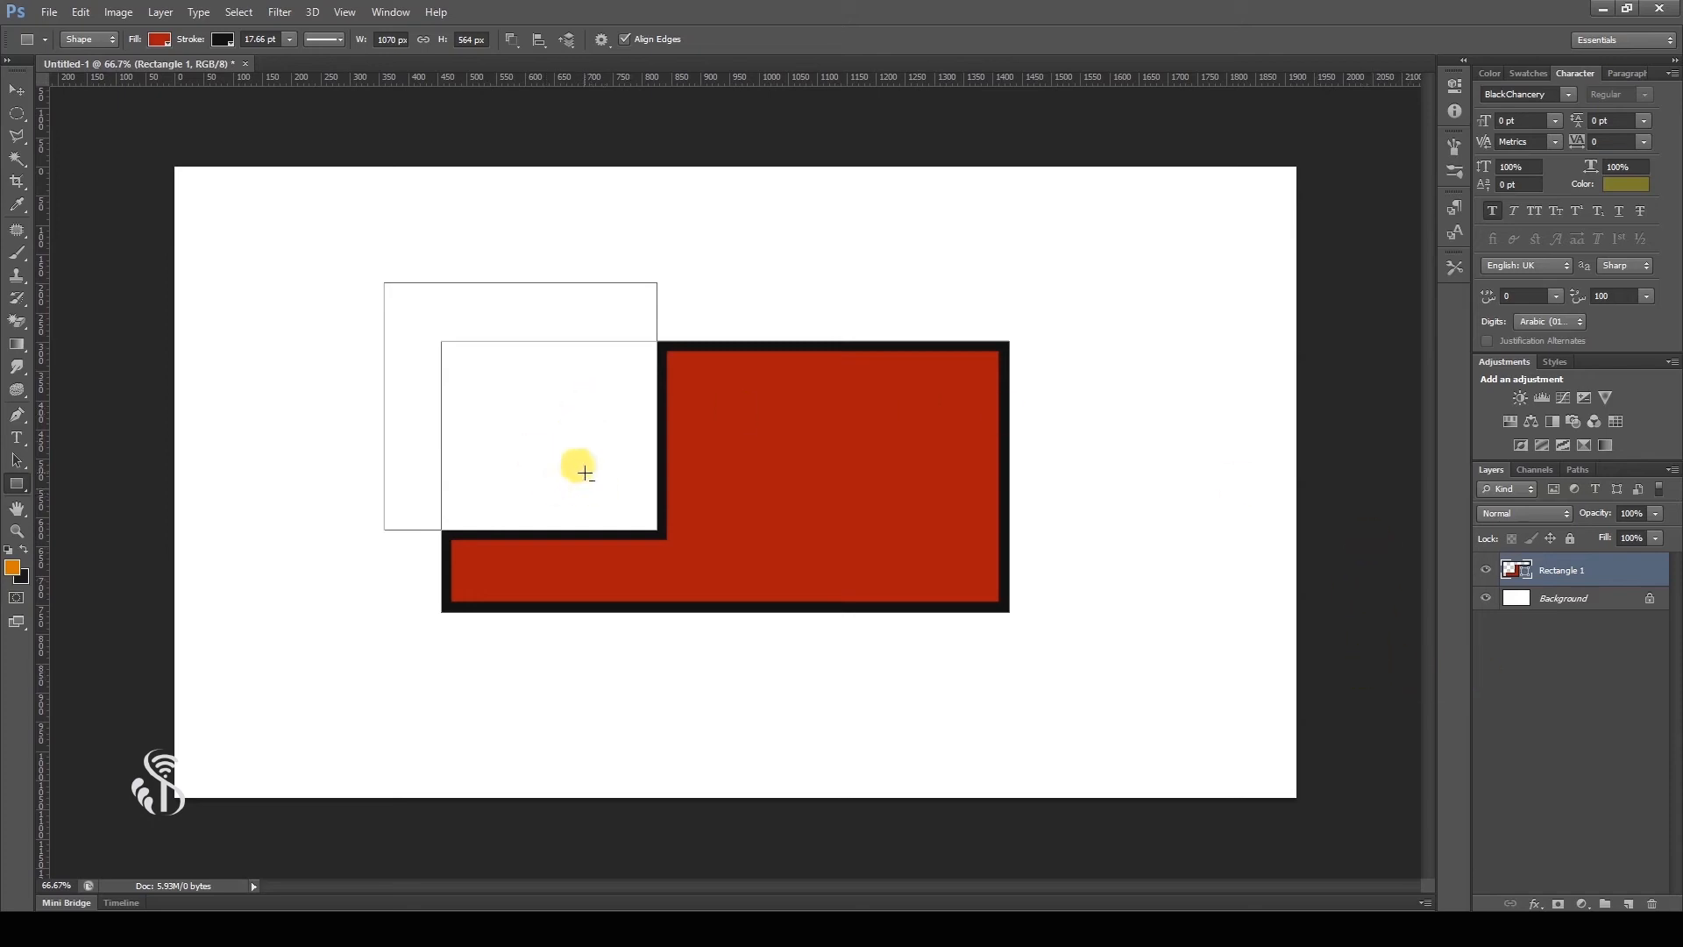
{"action": "key", "text": "ctrl+z"}
Step: Try Intersect Shape Areas with a rectangle crossing the red rectangle's upper edge, and undo it
{"action": "left_click", "coordinate": [511, 39]}
{"action": "left_click", "coordinate": [541, 114]}
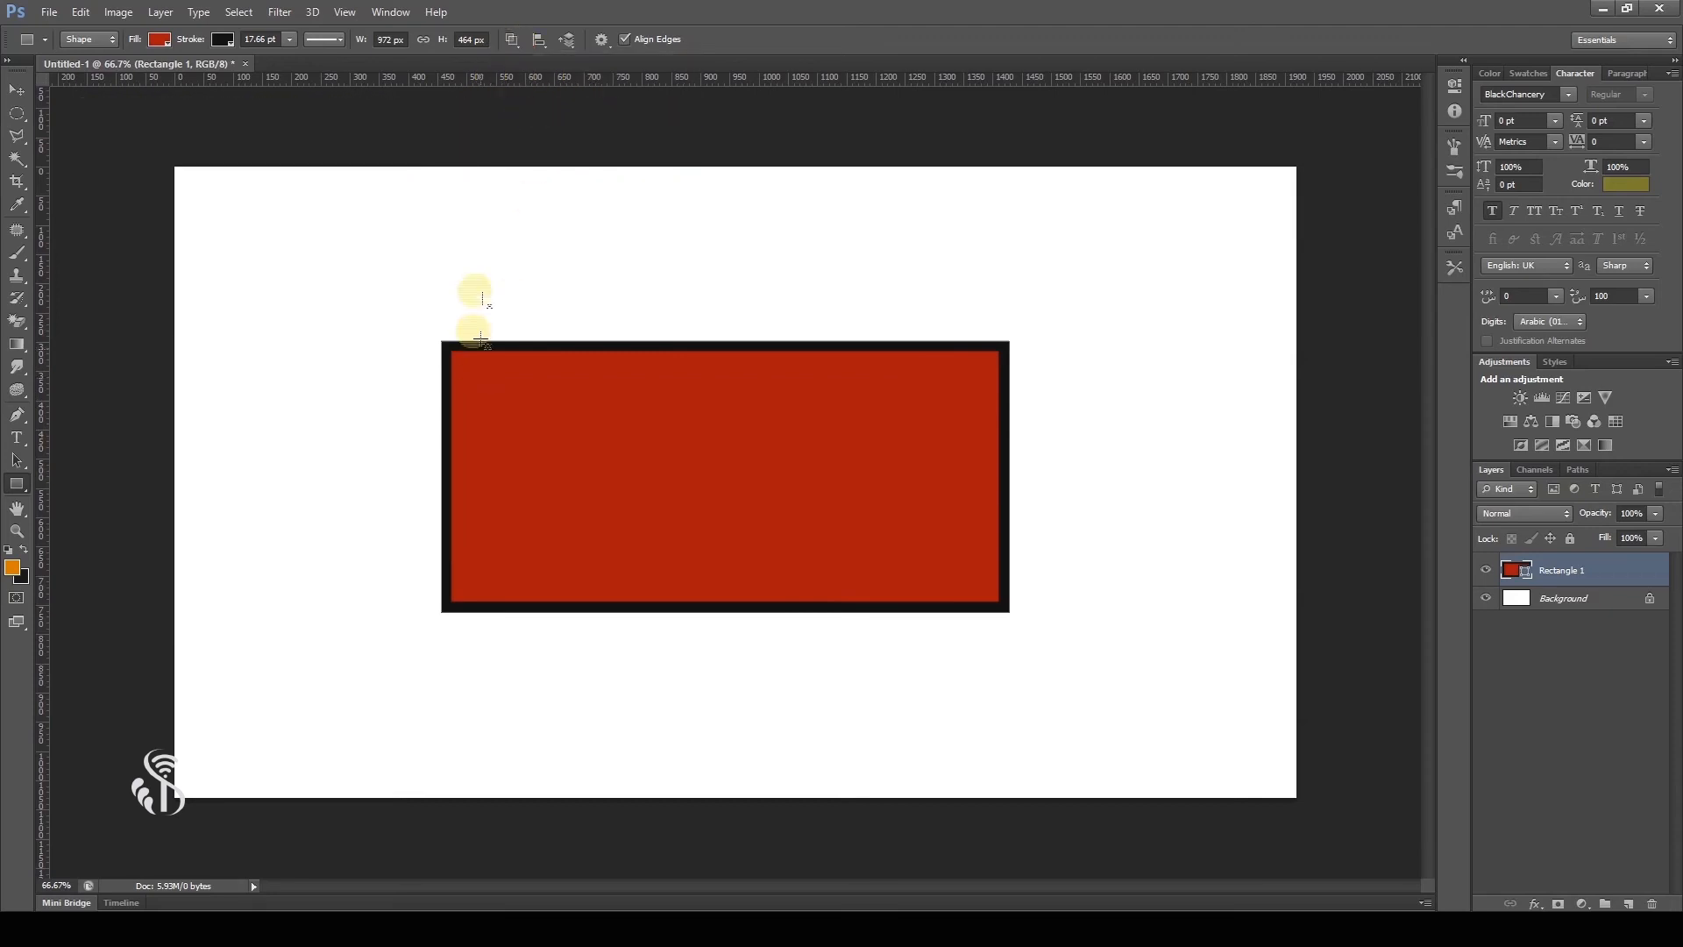
{"action": "left_click_drag", "start_coordinate": [537, 228], "coordinate": [858, 506]}
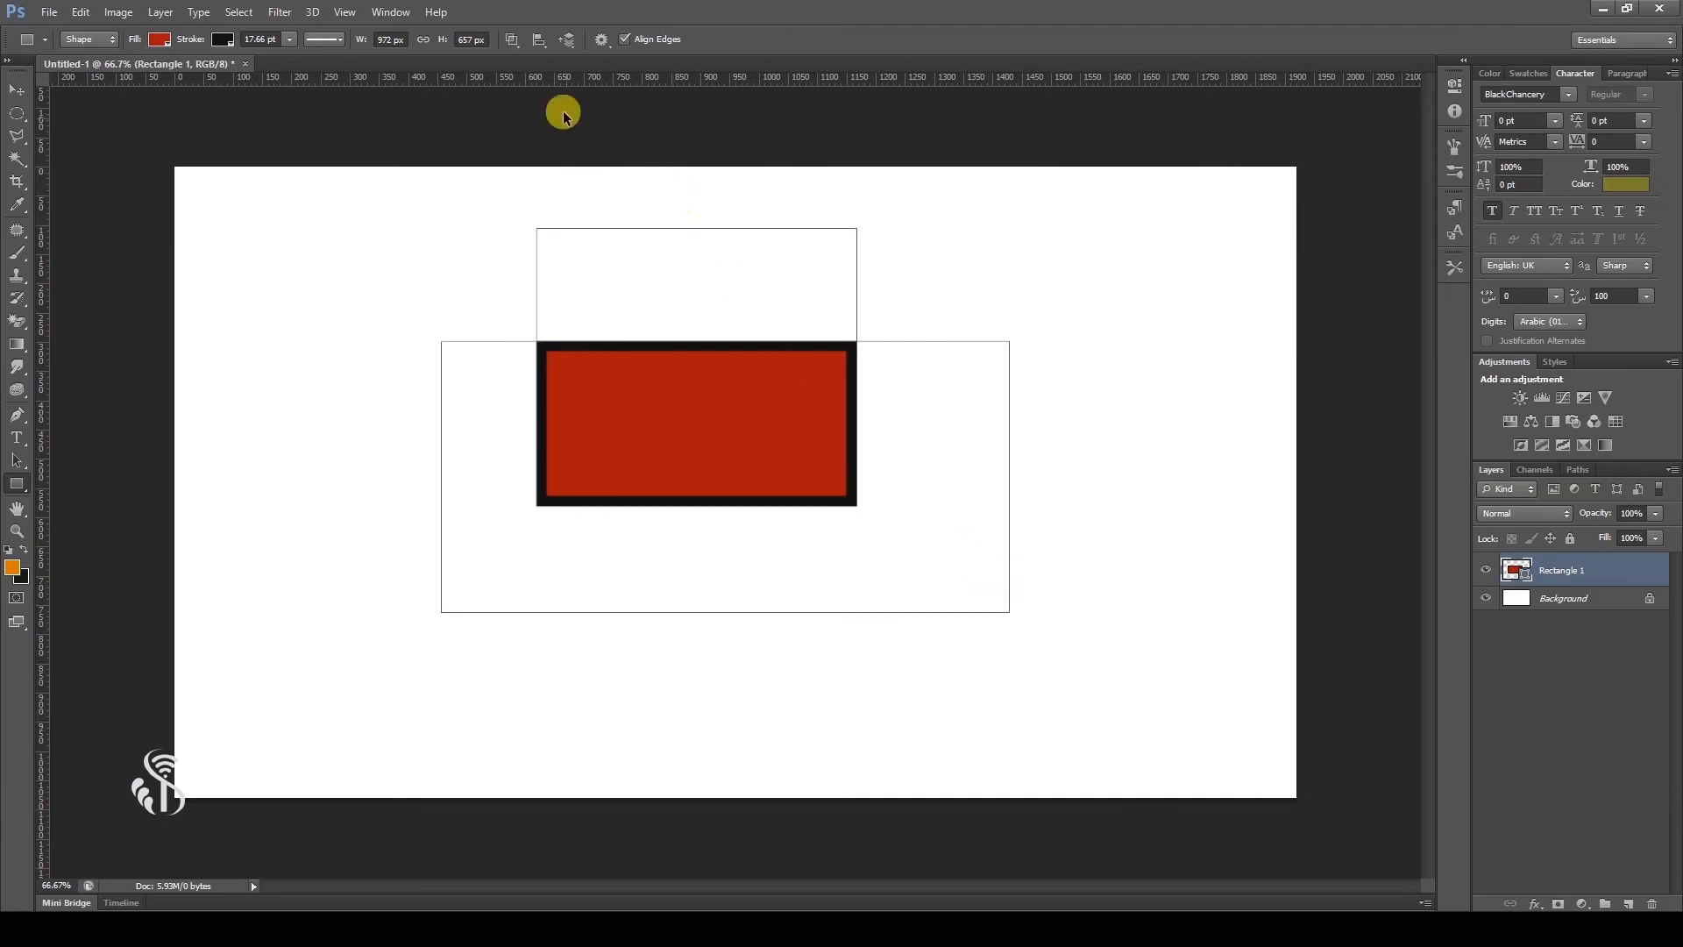
{"action": "key", "text": "ctrl+z"}
Step: Draw a rectangle across the red rectangle's upper edge with Exclude Overlapping Shapes, and merge the shape components
{"action": "left_click", "coordinate": [511, 39]}
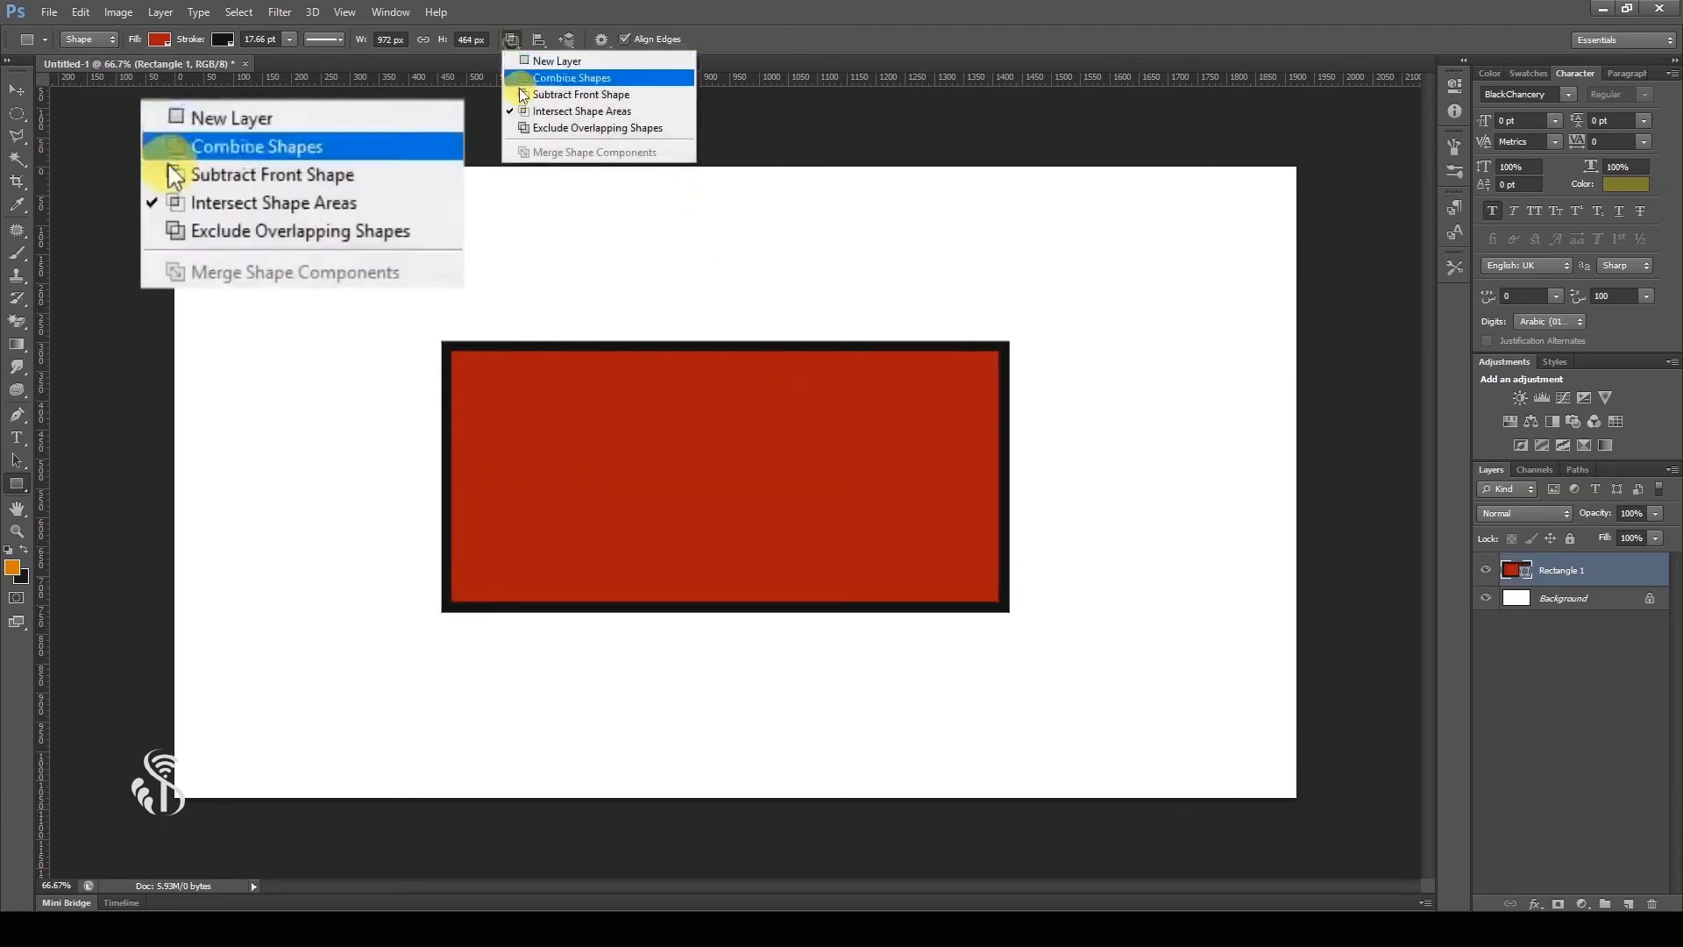
{"action": "left_click", "coordinate": [558, 127]}
{"action": "left_click_drag", "start_coordinate": [513, 238], "coordinate": [911, 506]}
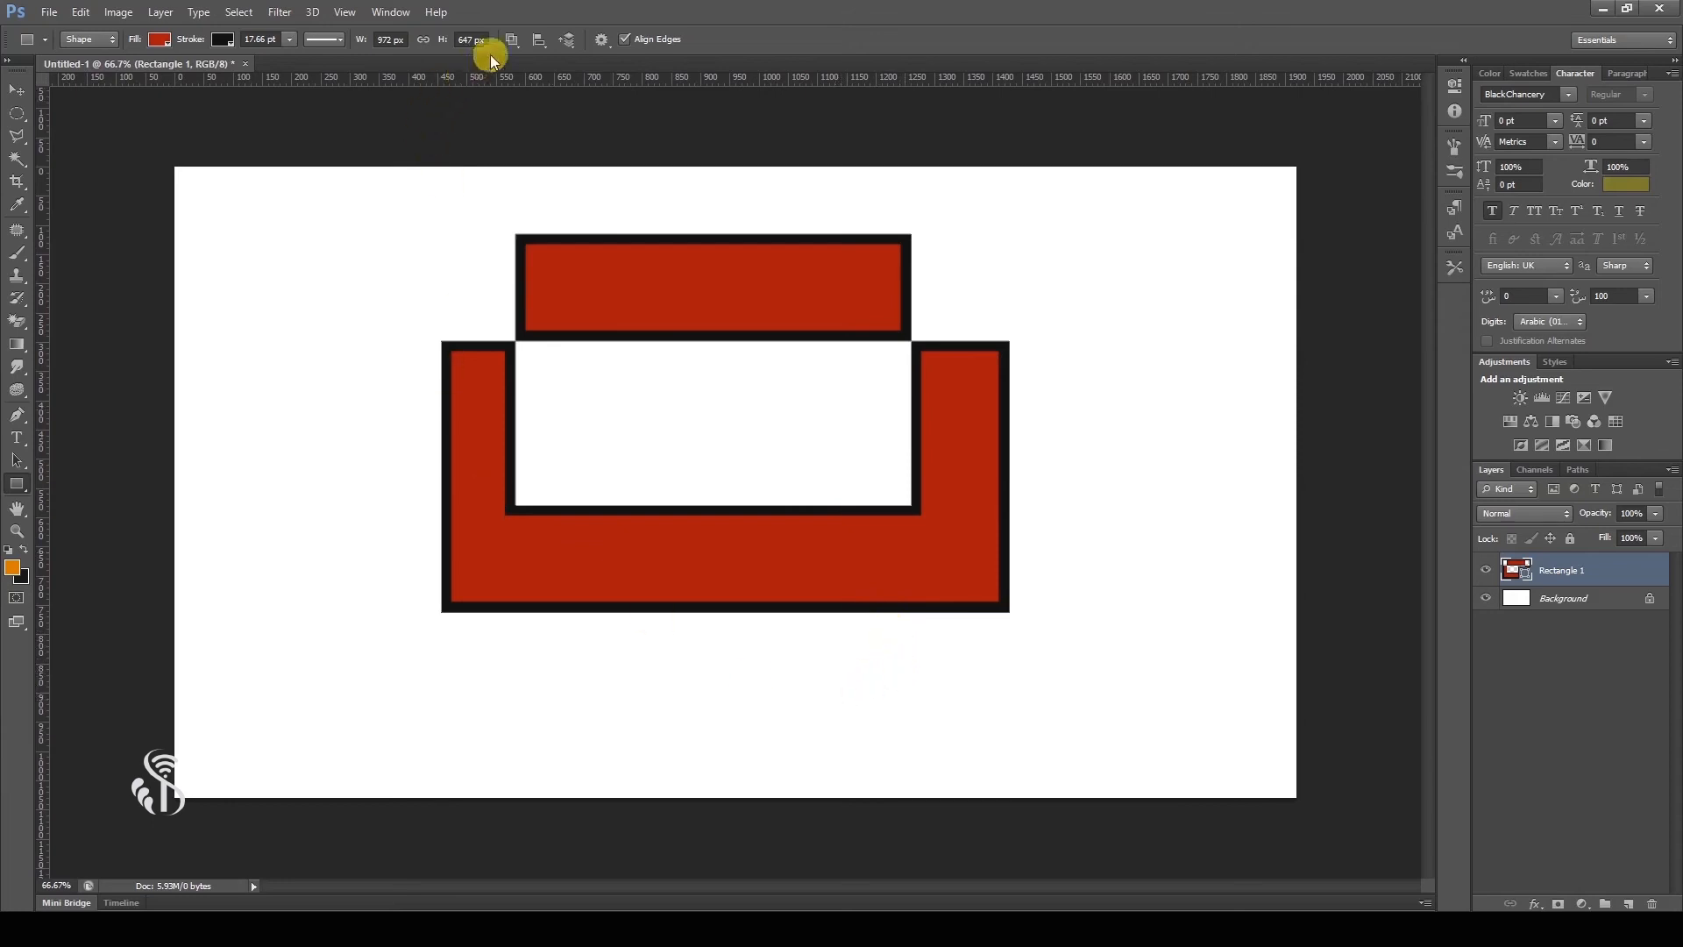
{"action": "left_click", "coordinate": [512, 40]}
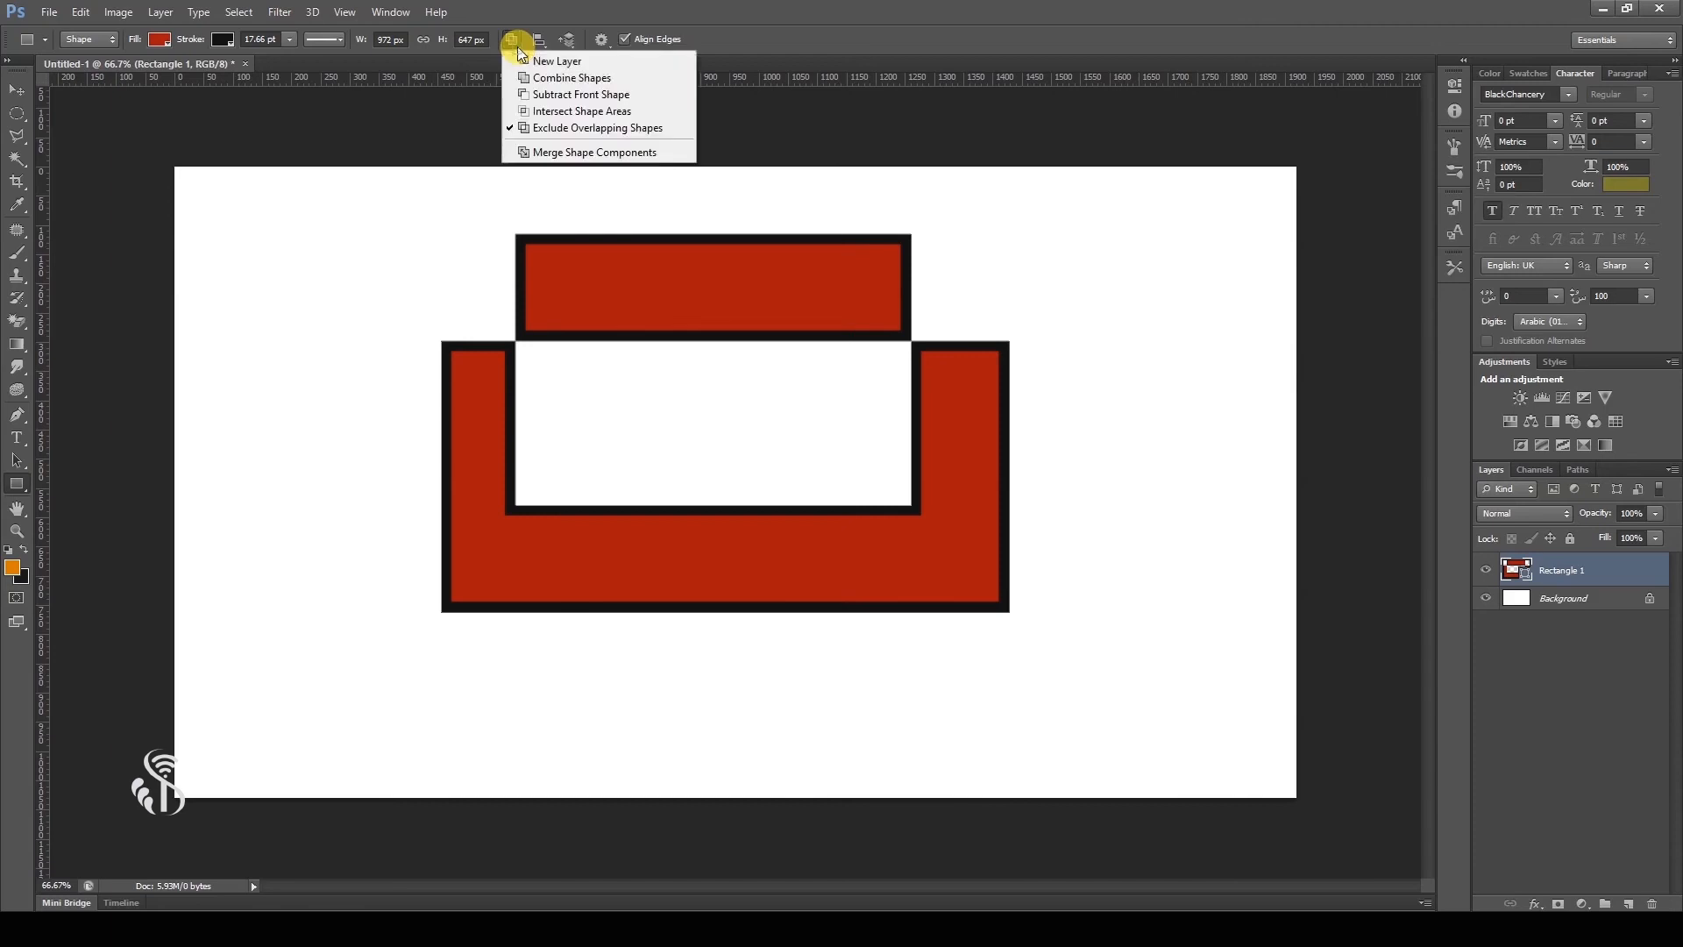
{"action": "left_click", "coordinate": [588, 154]}
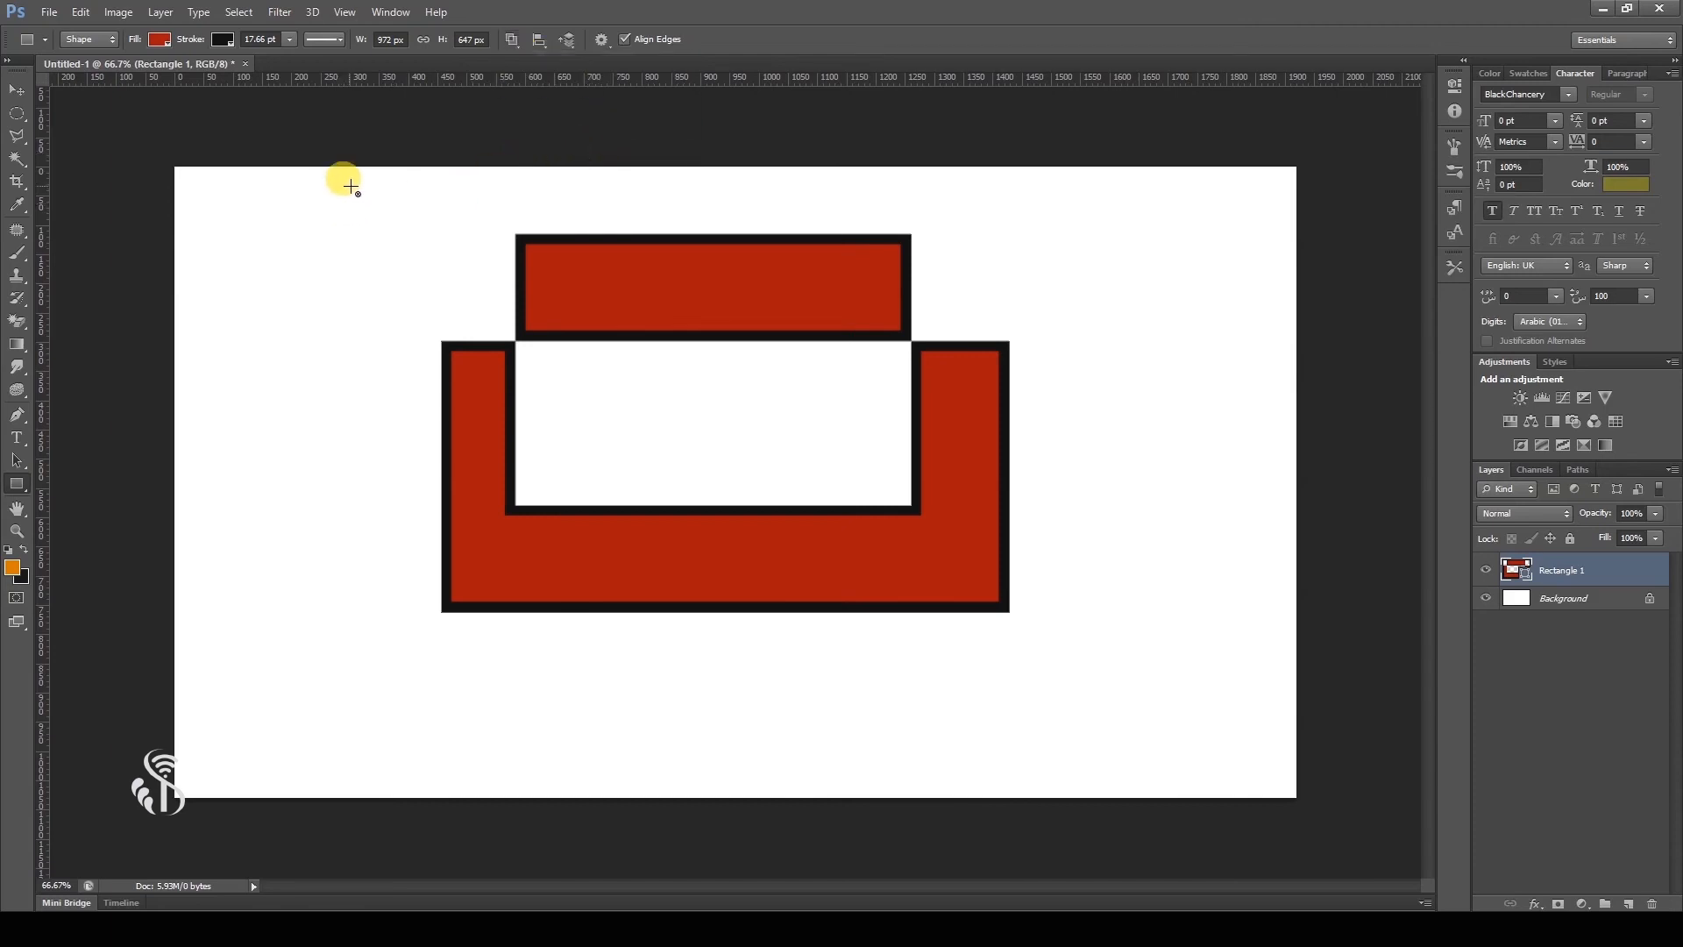
Step: Try drawing a large rectangle around the merged red shapes
{"action": "left_click_drag", "start_coordinate": [354, 182], "coordinate": [1140, 691]}
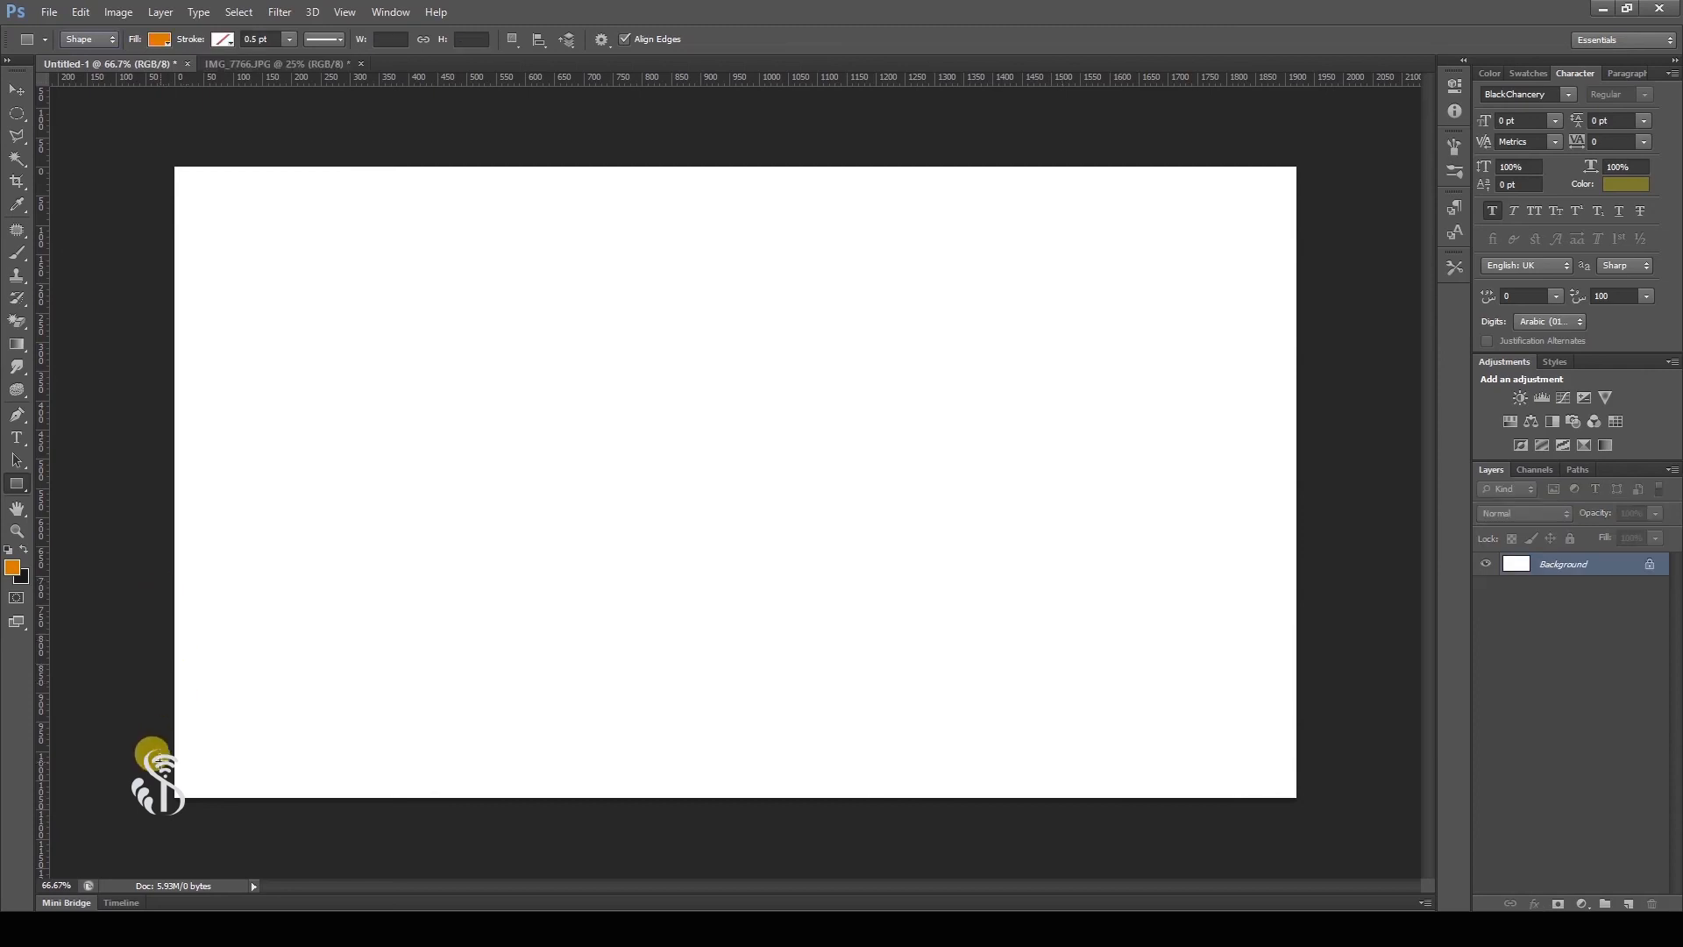
Step: Draw a rounded rectangle path with a 10 px radius across the middle of the blank canvas, and convert it to a shape
{"action": "left_click", "coordinate": [113, 39]}
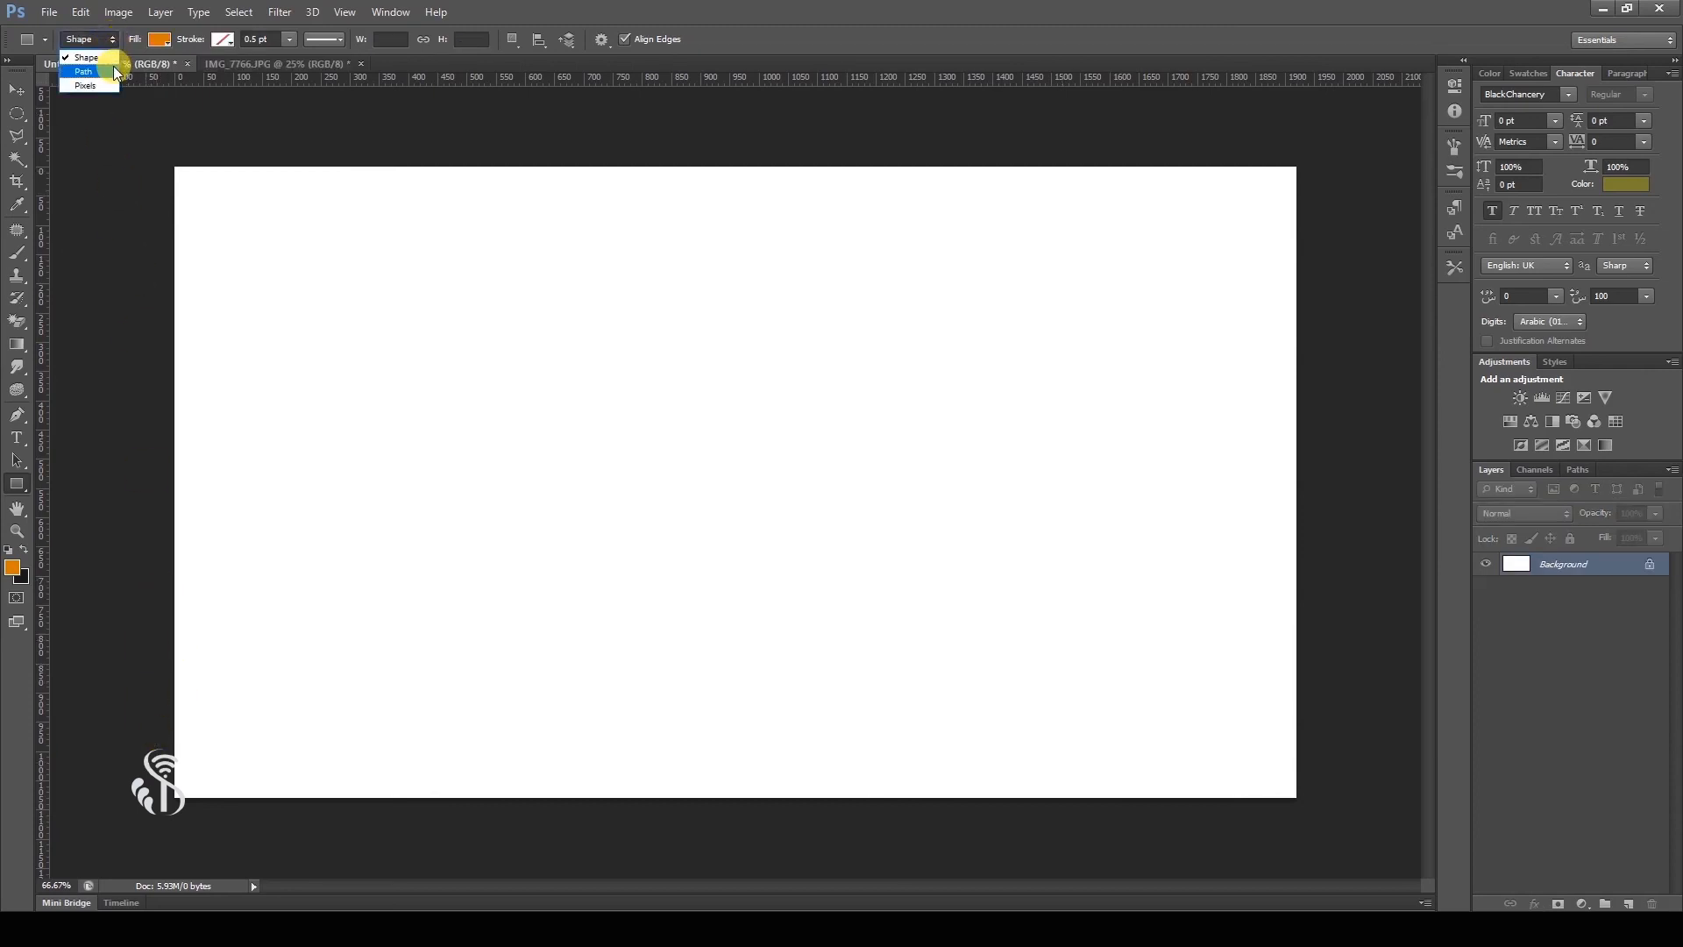
{"action": "left_click", "coordinate": [113, 69]}
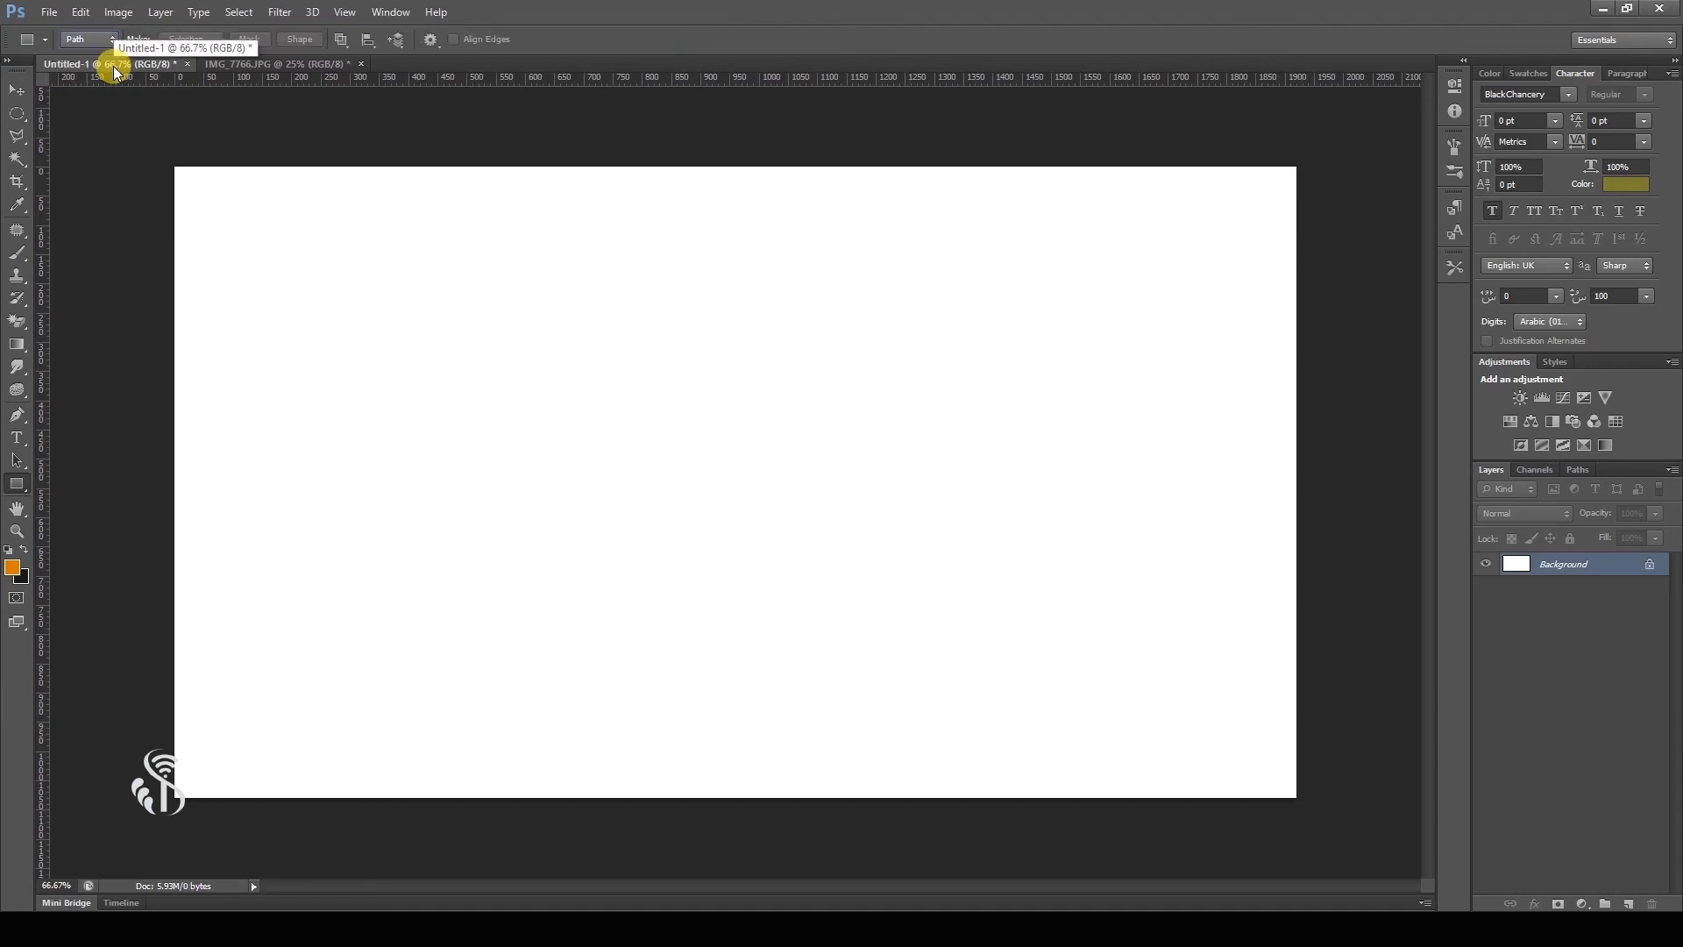
{"action": "left_click", "coordinate": [24, 483]}
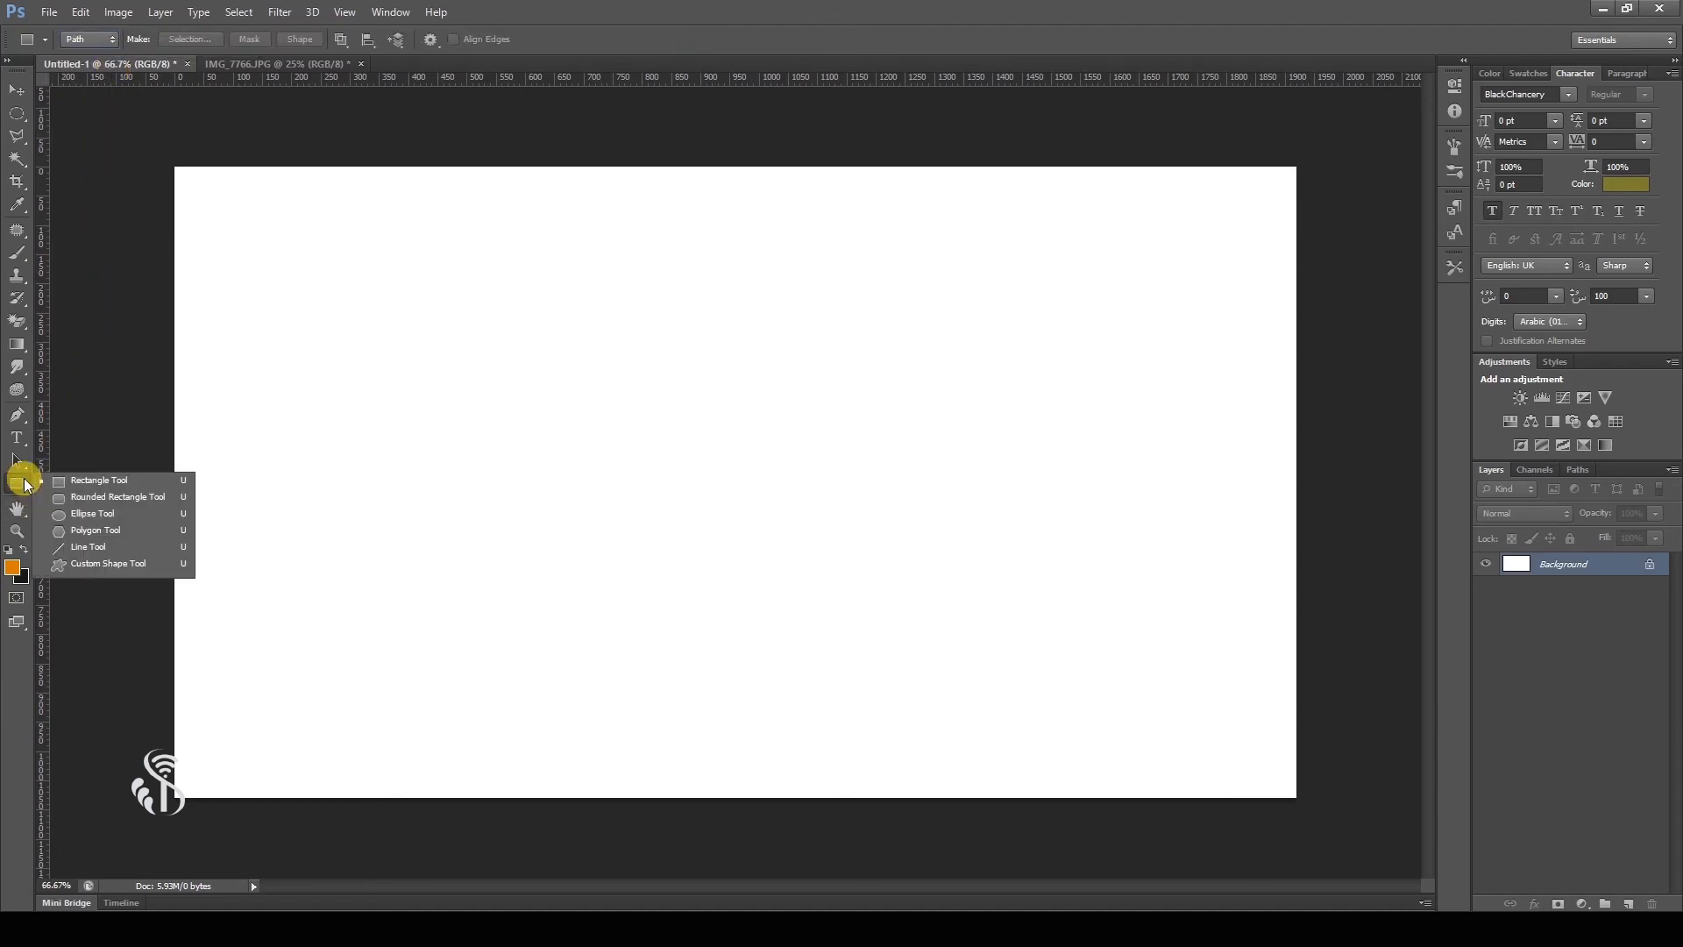
{"action": "left_click", "coordinate": [74, 500]}
{"action": "left_click_drag", "start_coordinate": [469, 368], "coordinate": [969, 634]}
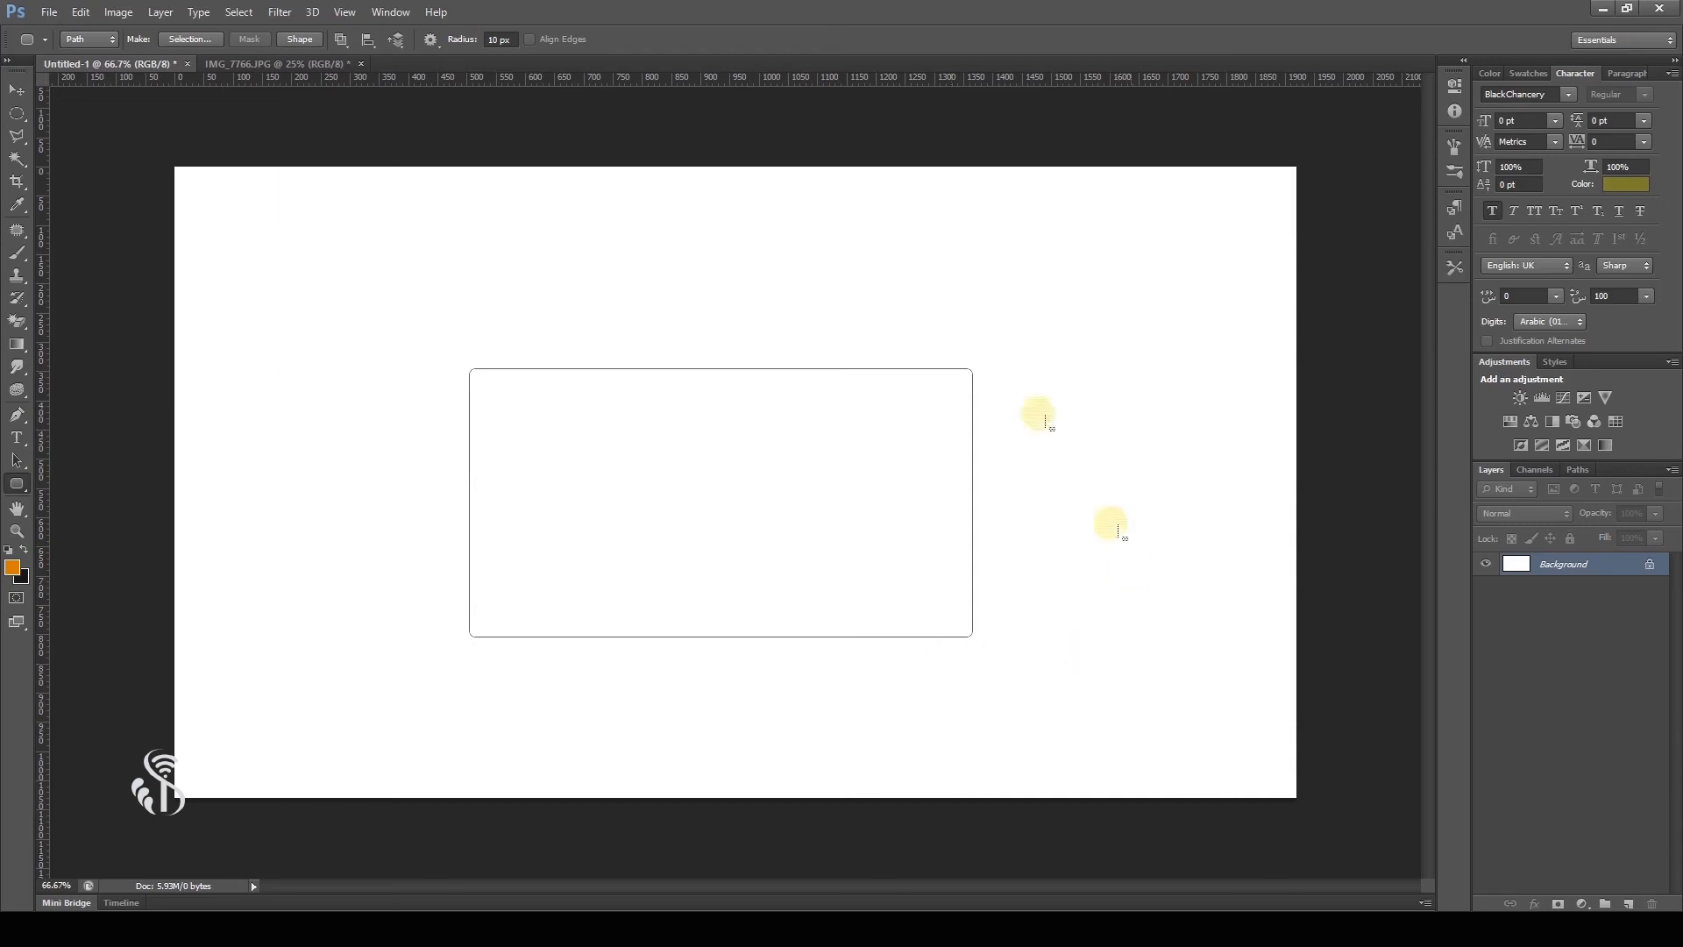
{"action": "left_click", "coordinate": [313, 43]}
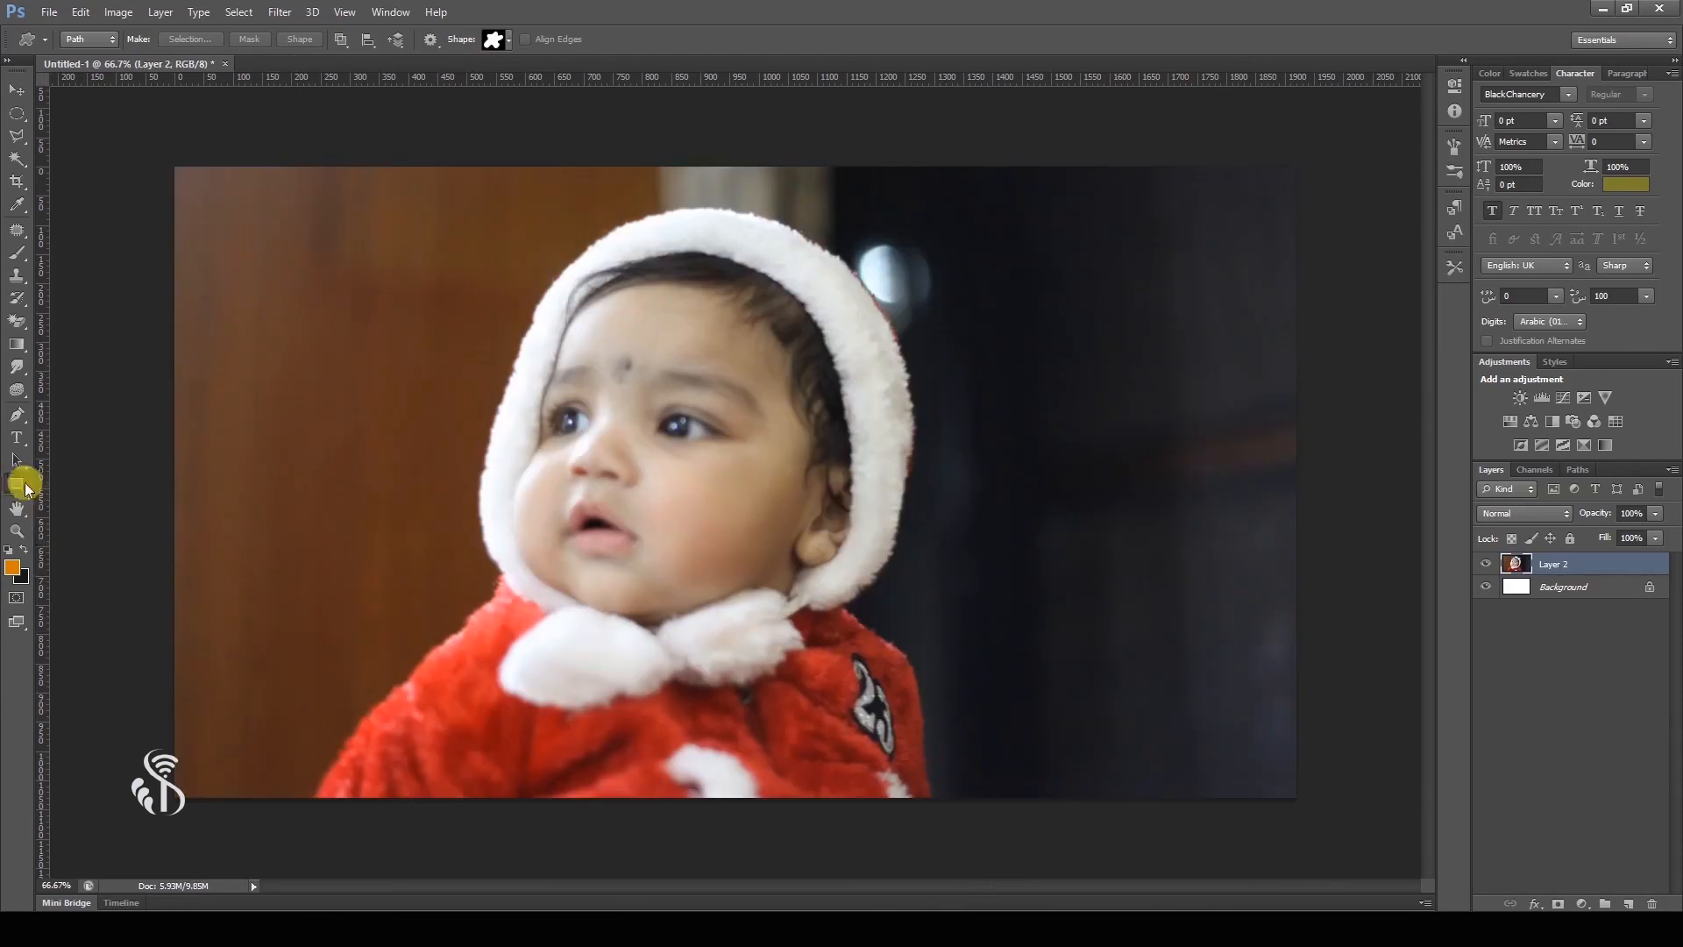
Step: Draw a blob-shaped custom shape path over the child's face on Layer 2, and apply it as a vector mask
{"action": "left_click", "coordinate": [21, 483]}
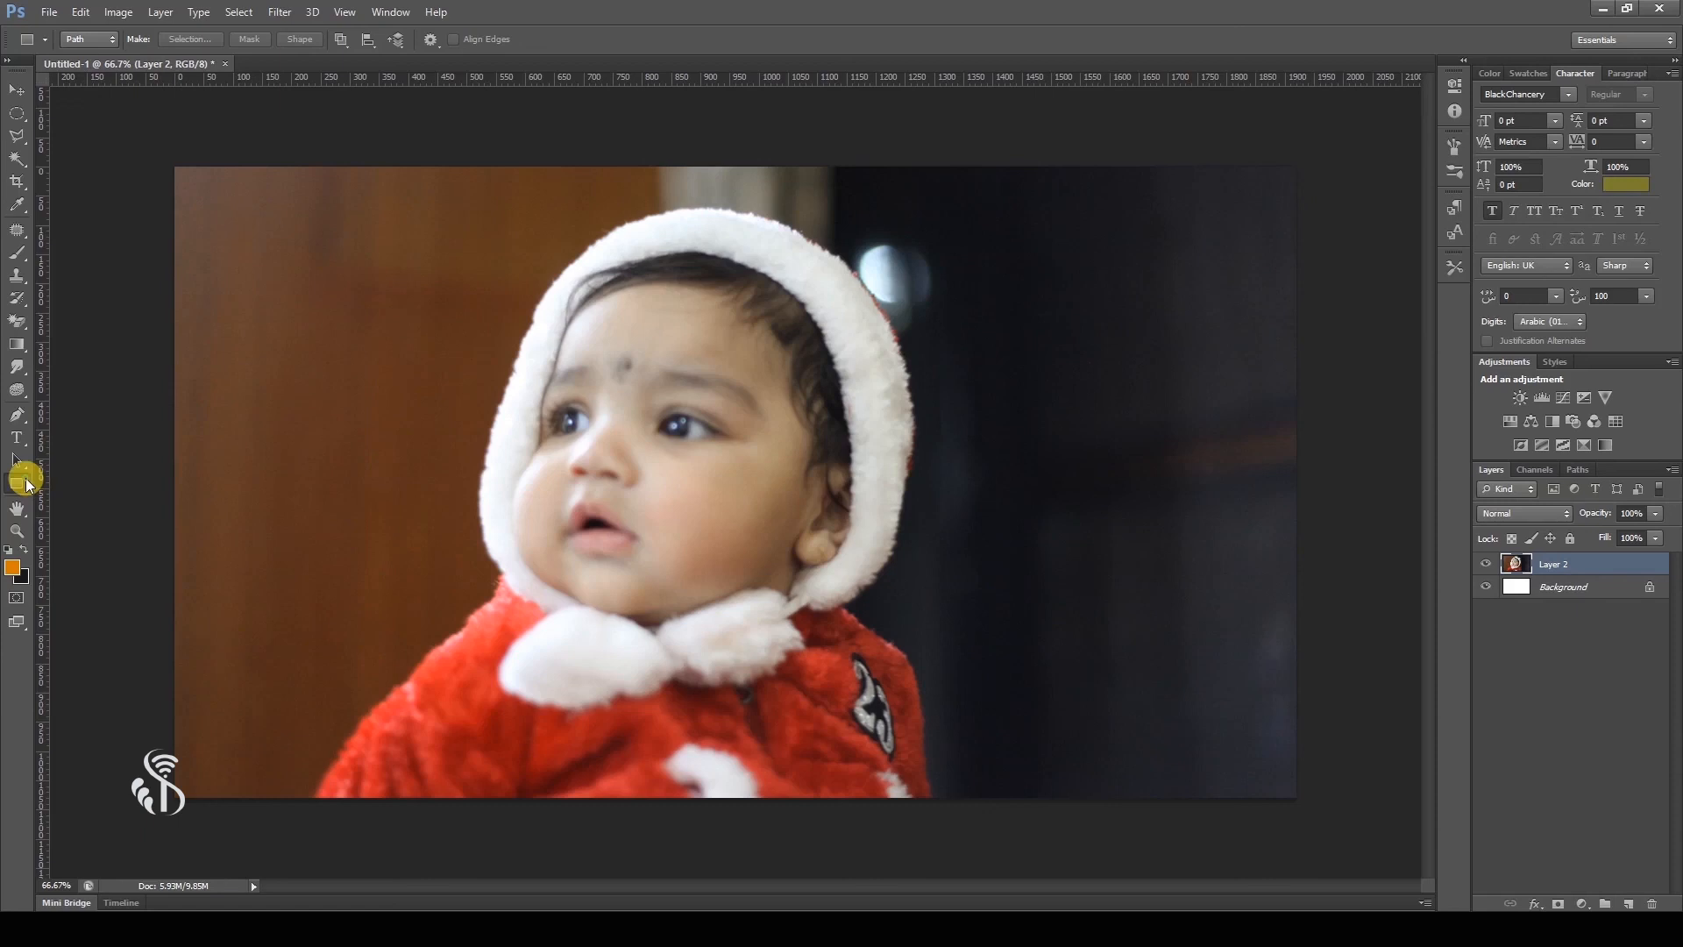
{"action": "left_click", "coordinate": [26, 483]}
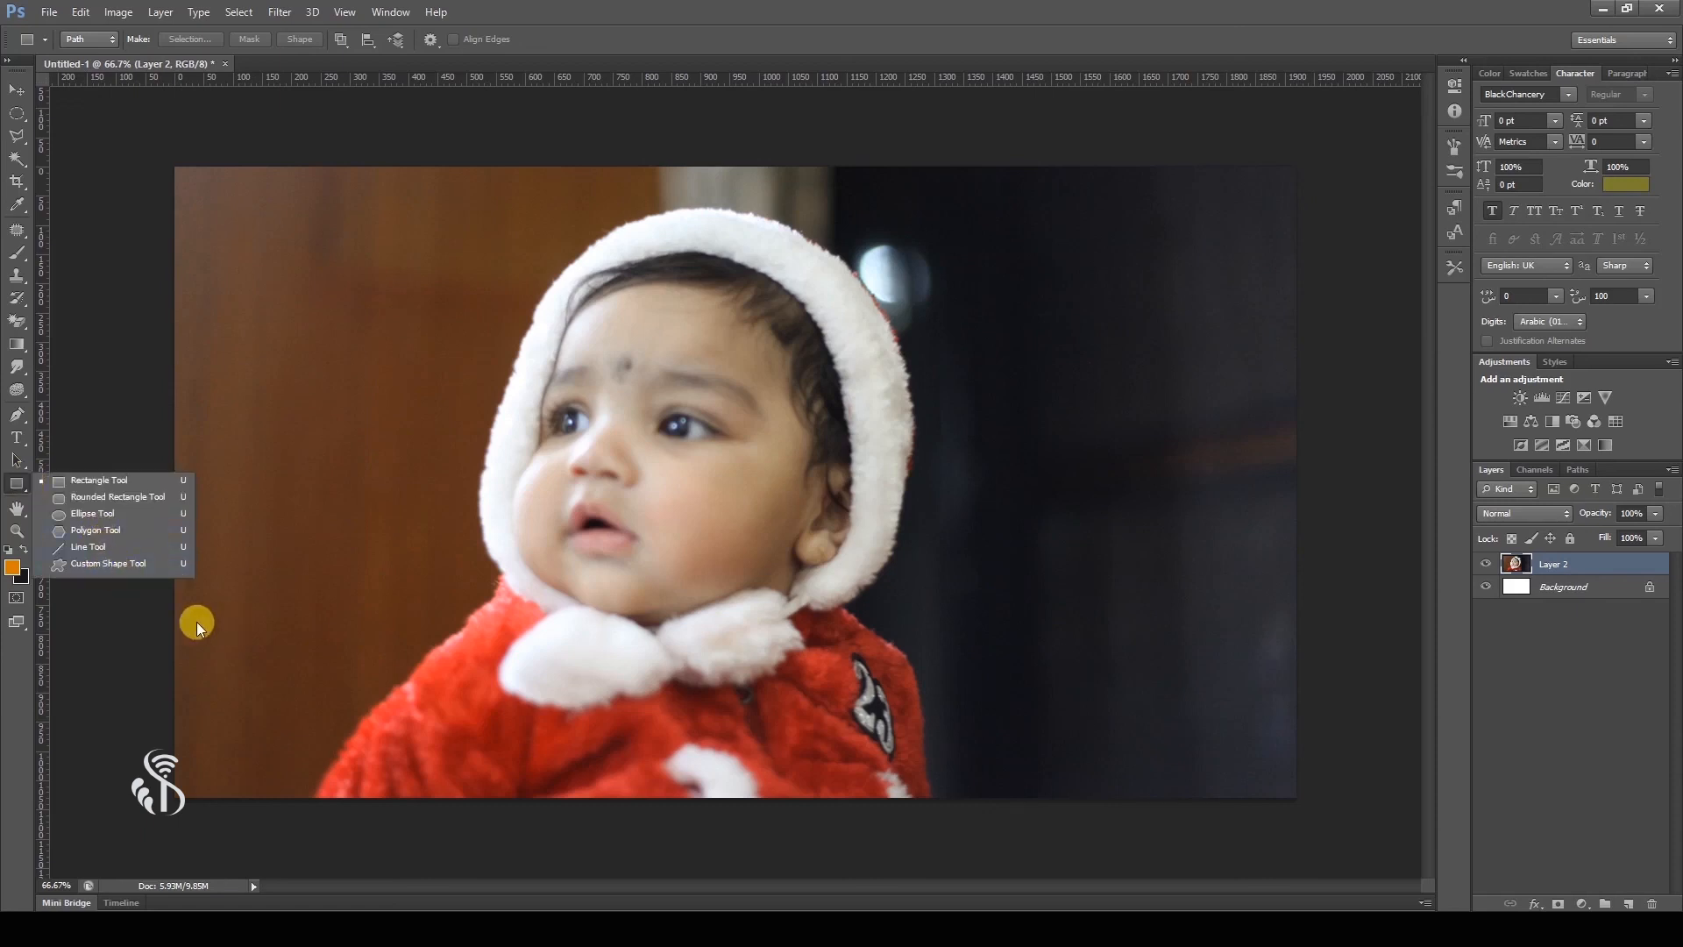
{"action": "left_click", "coordinate": [140, 563]}
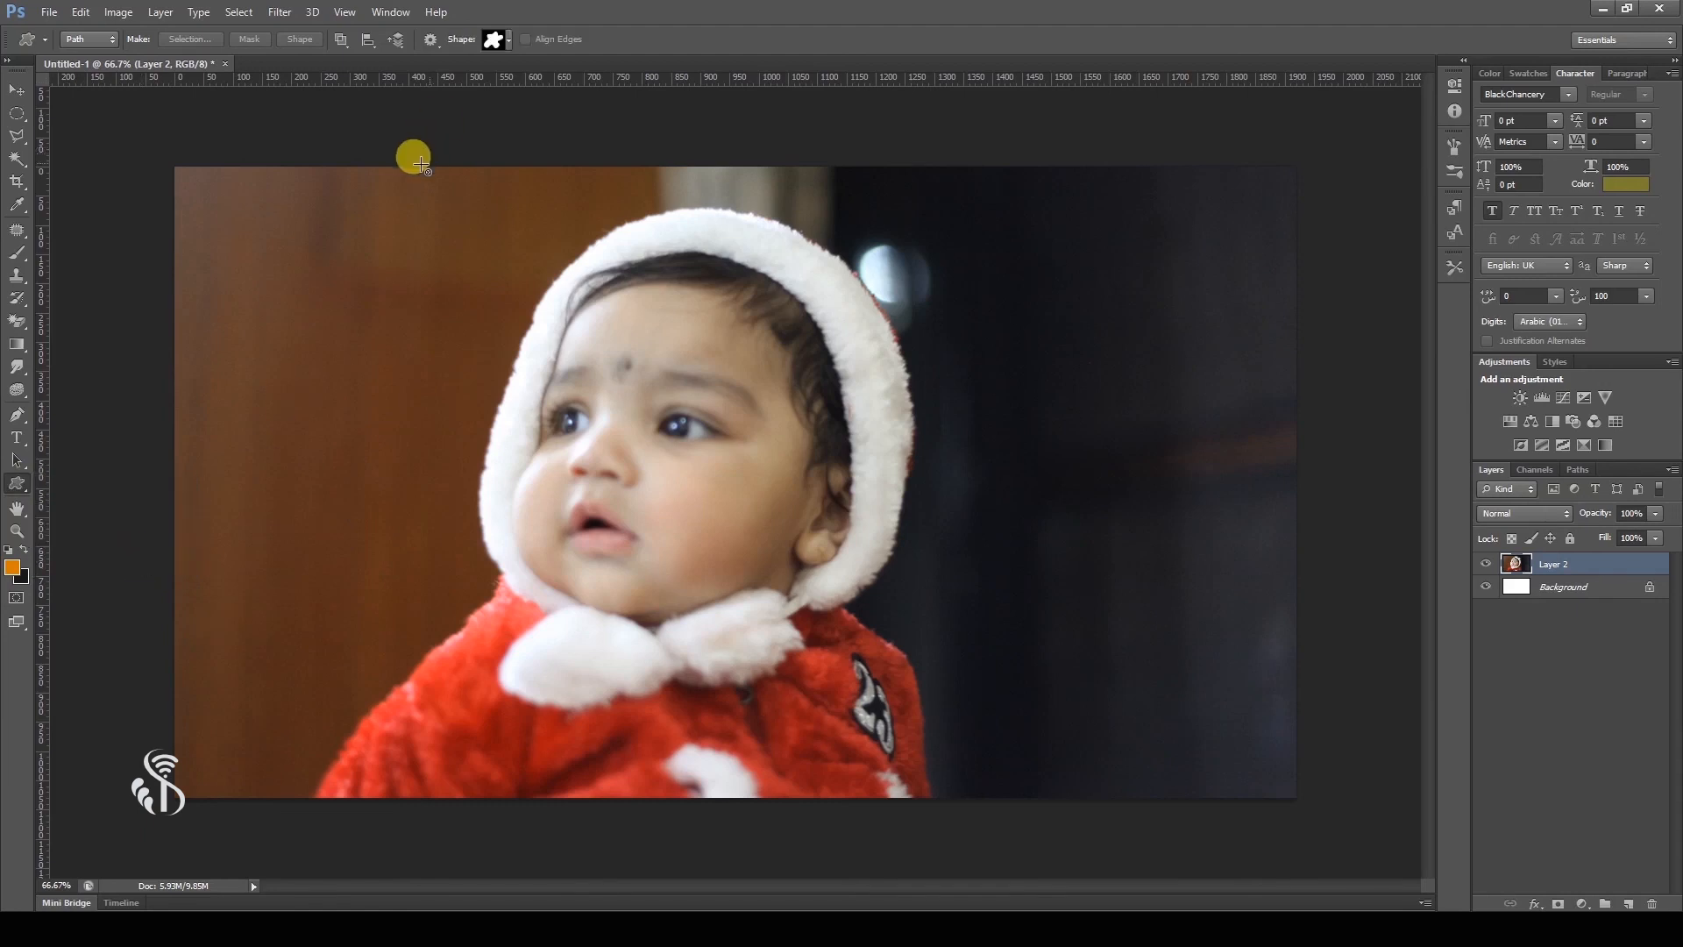
{"action": "left_click_drag", "start_coordinate": [637, 358], "coordinate": [987, 804]}
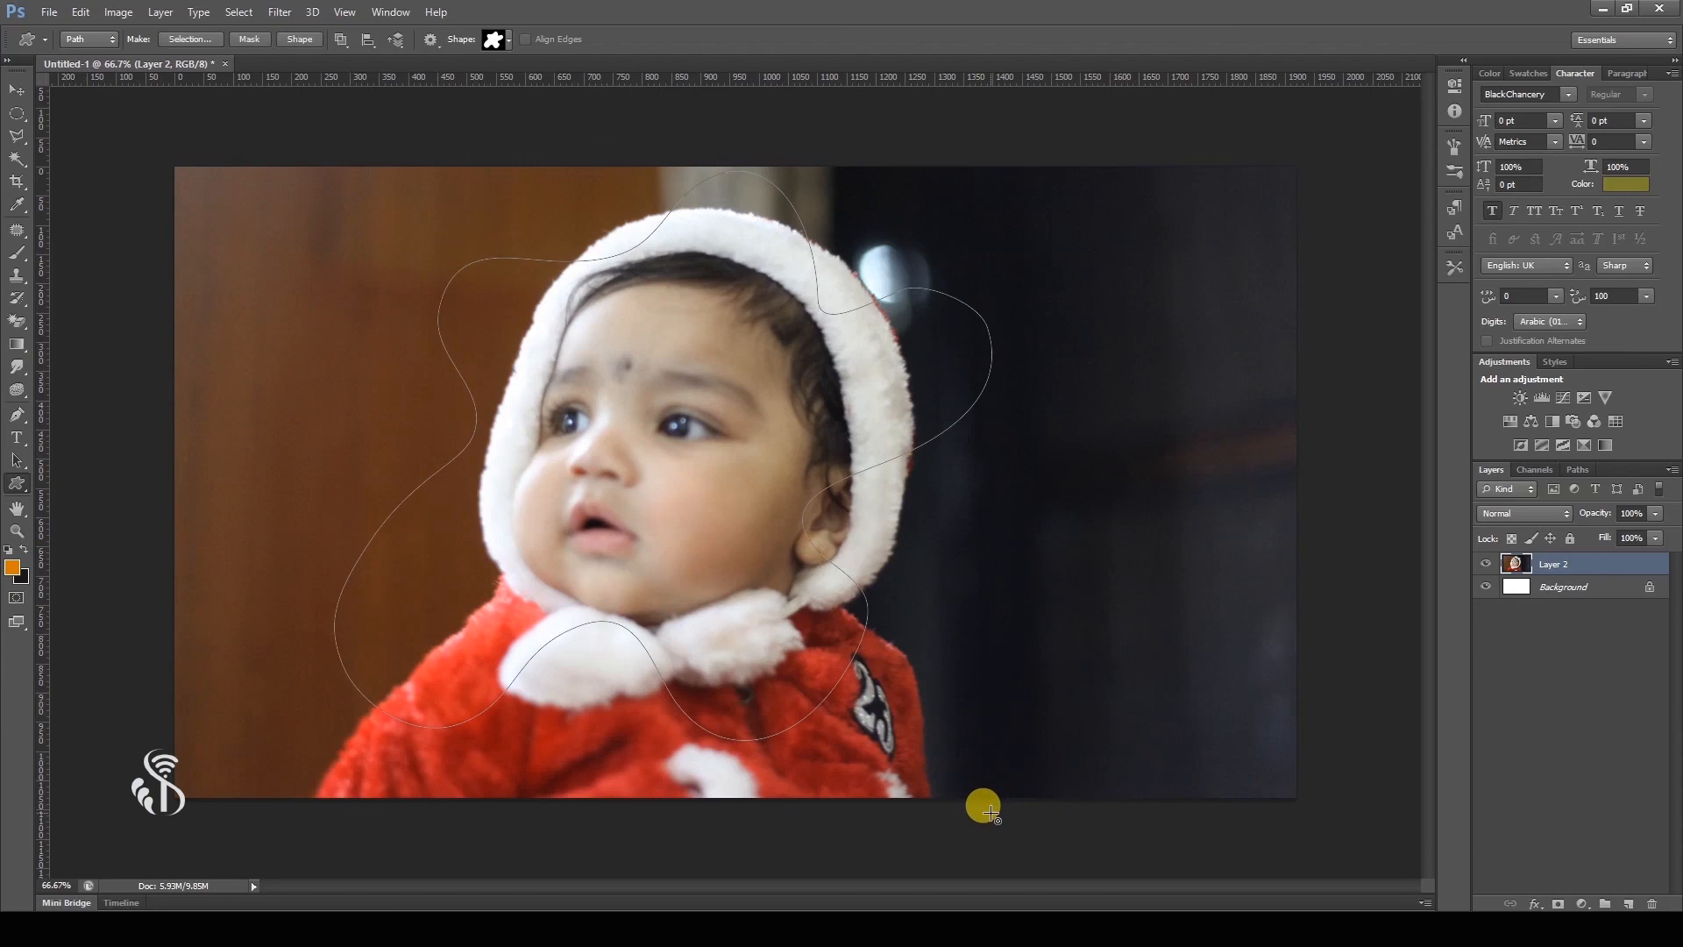
{"action": "left_click", "coordinate": [251, 40]}
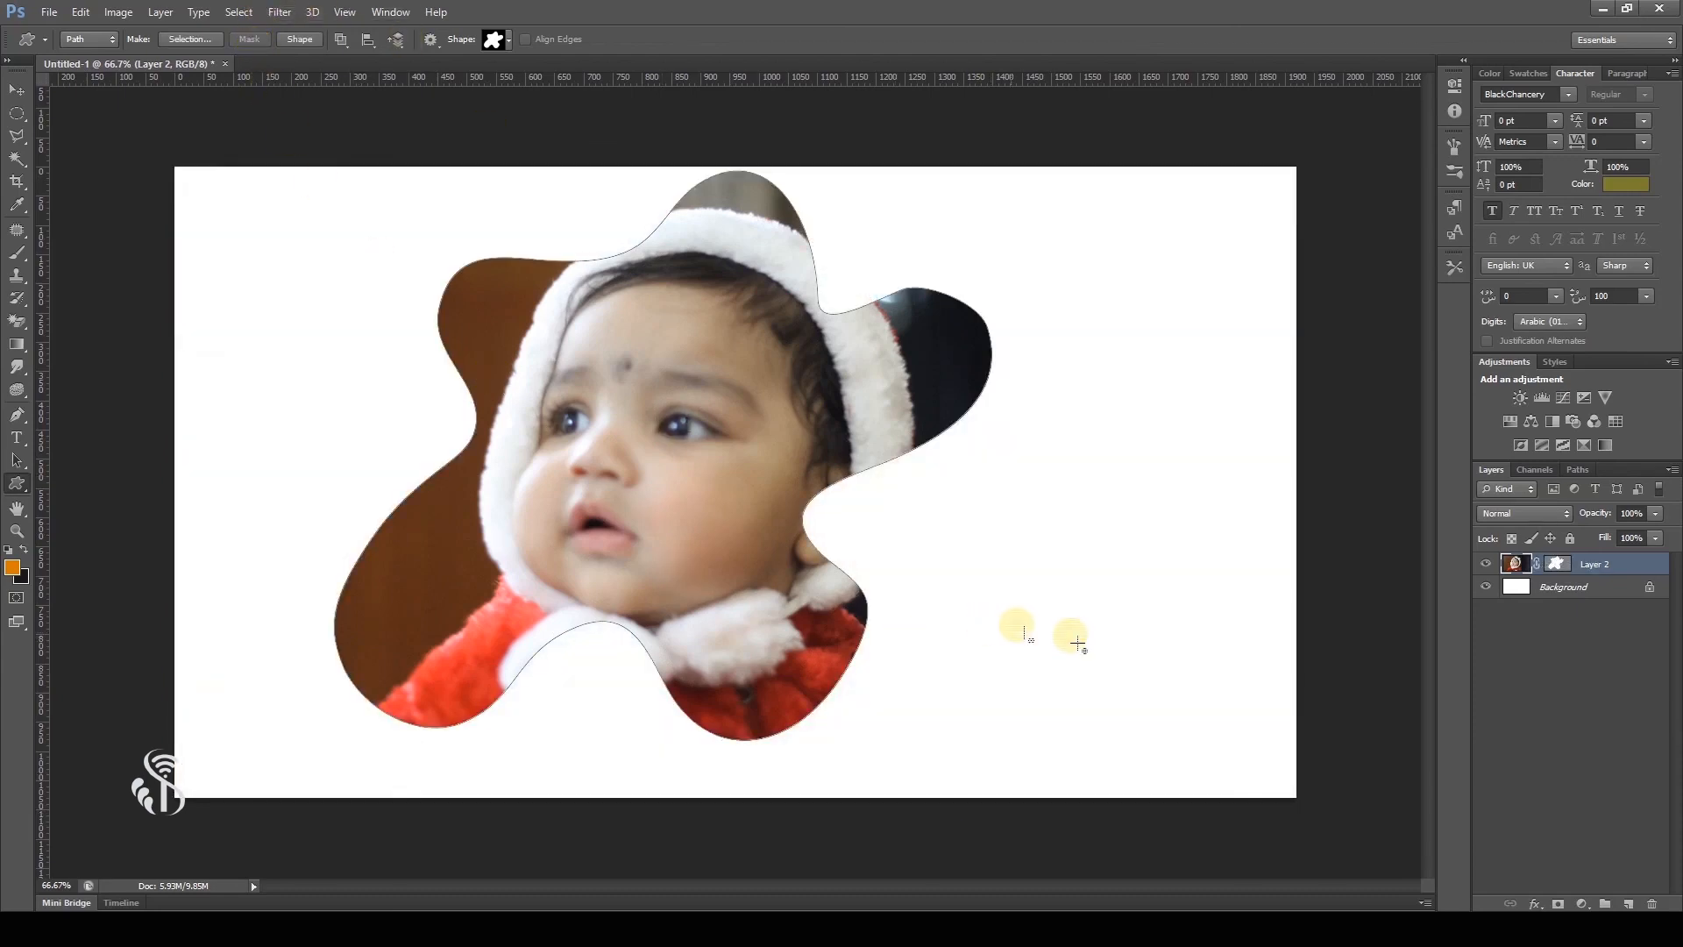